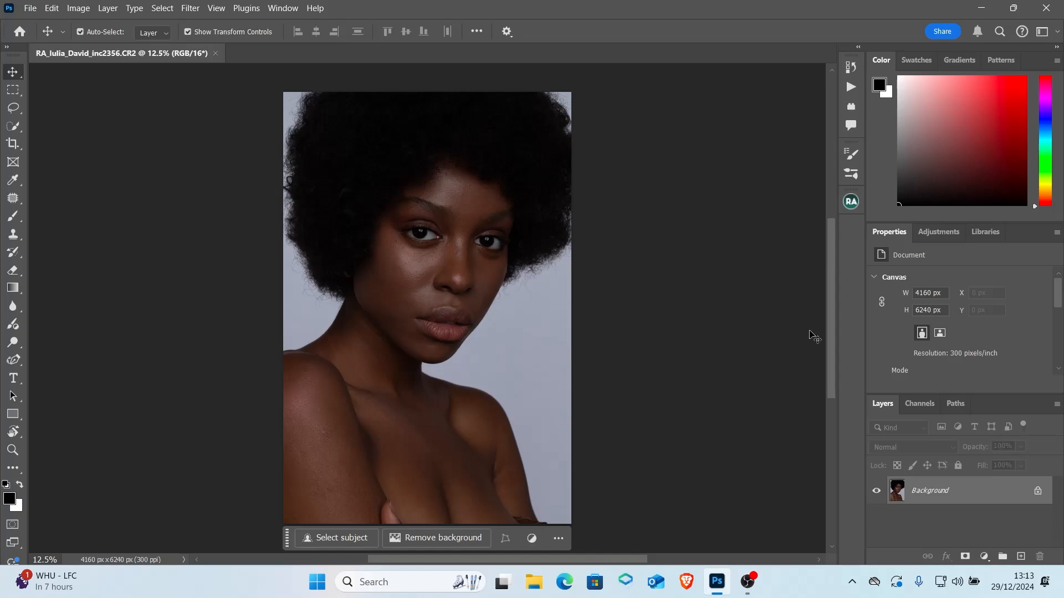
# Make two stacked duplicates of the Background layer
pyautogui.rightClick(998, 498)
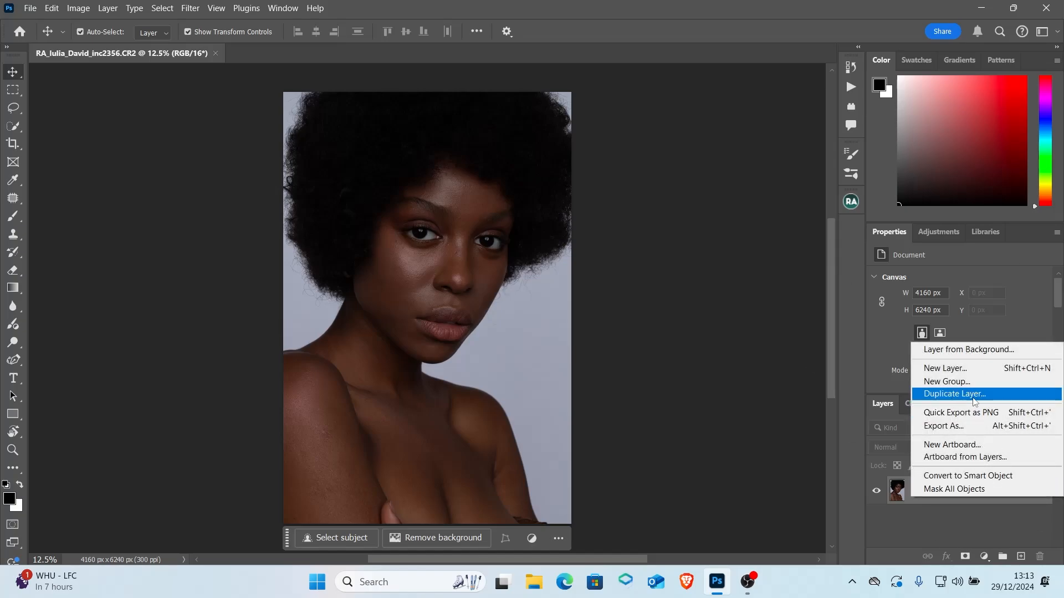
pyautogui.click(910, 535)
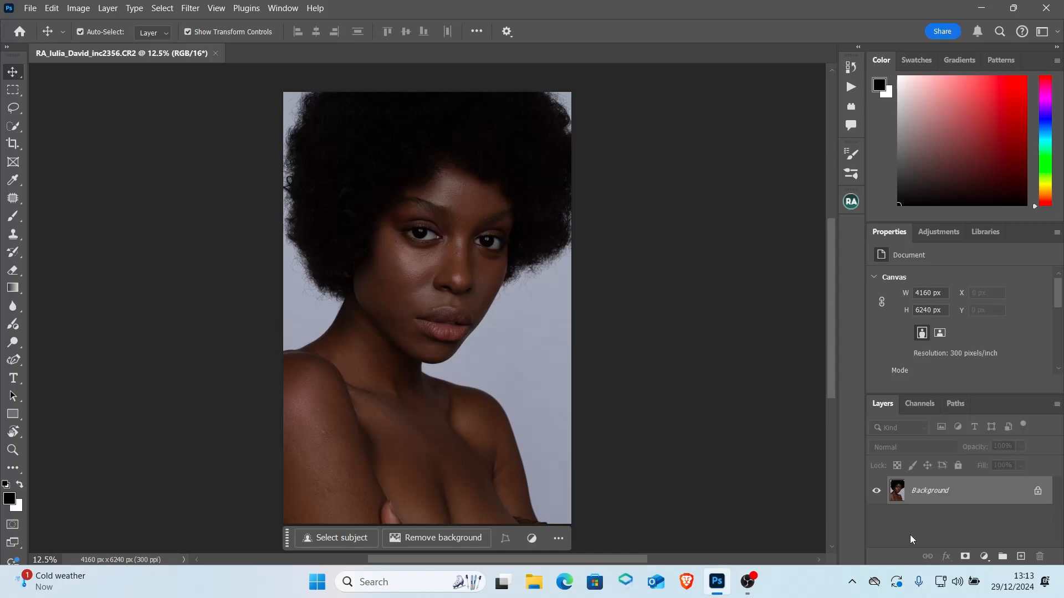
pyautogui.hotkey('ctrl', 'j')
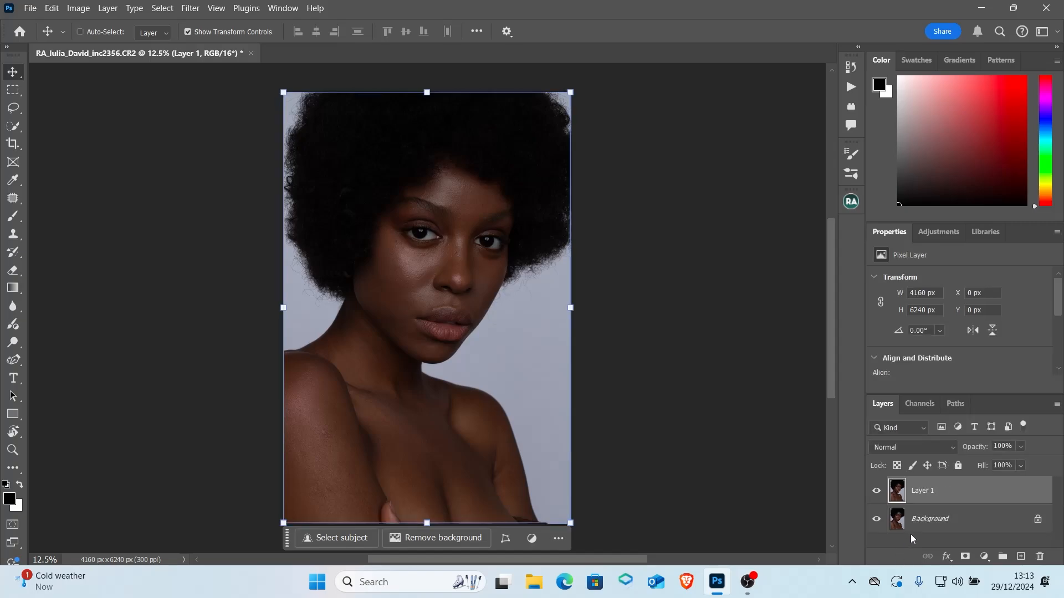
pyautogui.press('ctrl')
pyautogui.hotkey('ctrl', 'j')
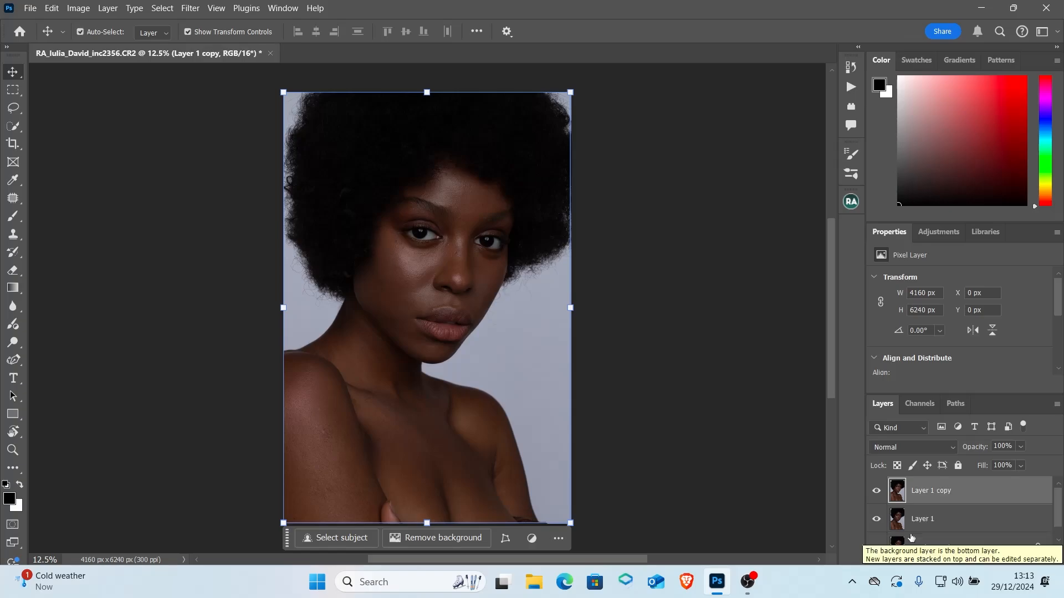
# Rename the lower duplicate layer, Layer 1, as Color
pyautogui.doubleClick(920, 520)
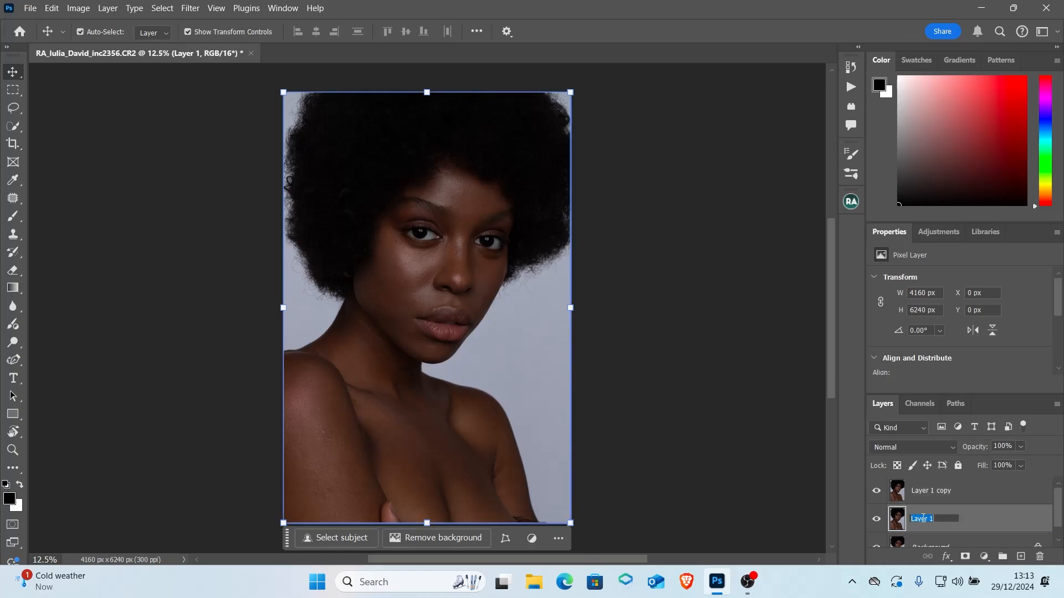
pyautogui.press('BackSpace')
pyautogui.write('Coloe')
pyautogui.press('BackSpace')
pyautogui.write('r')
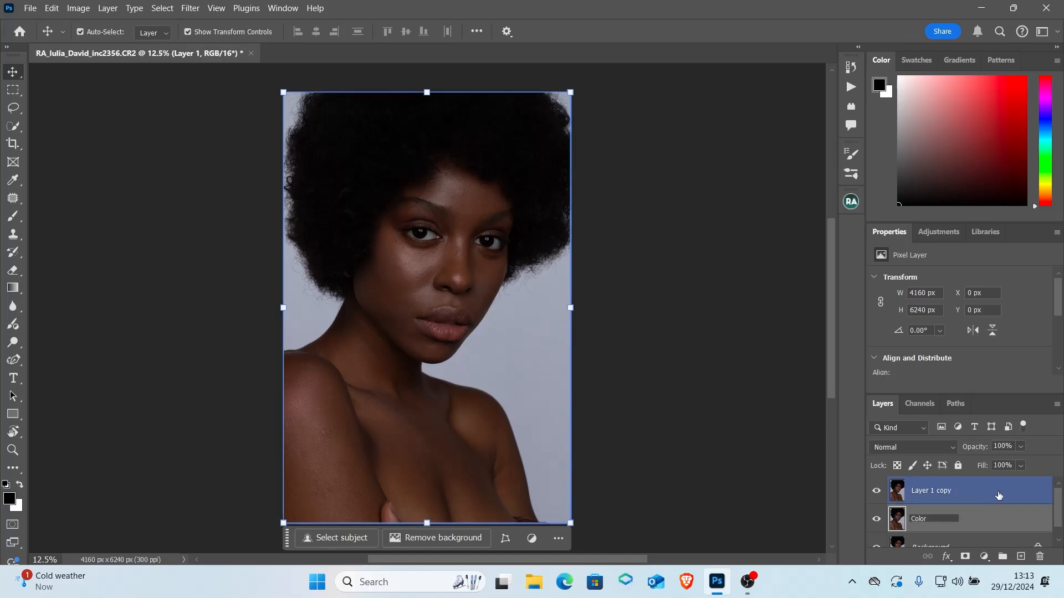
# Rename the upper duplicate layer, Layer 1 copy, as Texture
pyautogui.doubleClick(932, 491)
pyautogui.press('BackSpace')
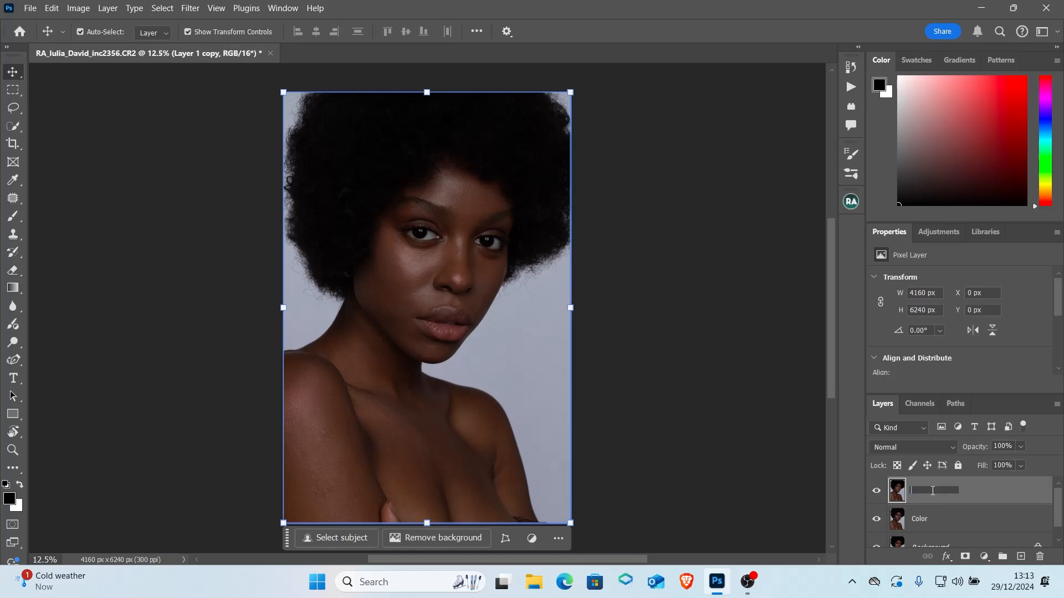
pyautogui.write('Texture')
pyautogui.press('Return')
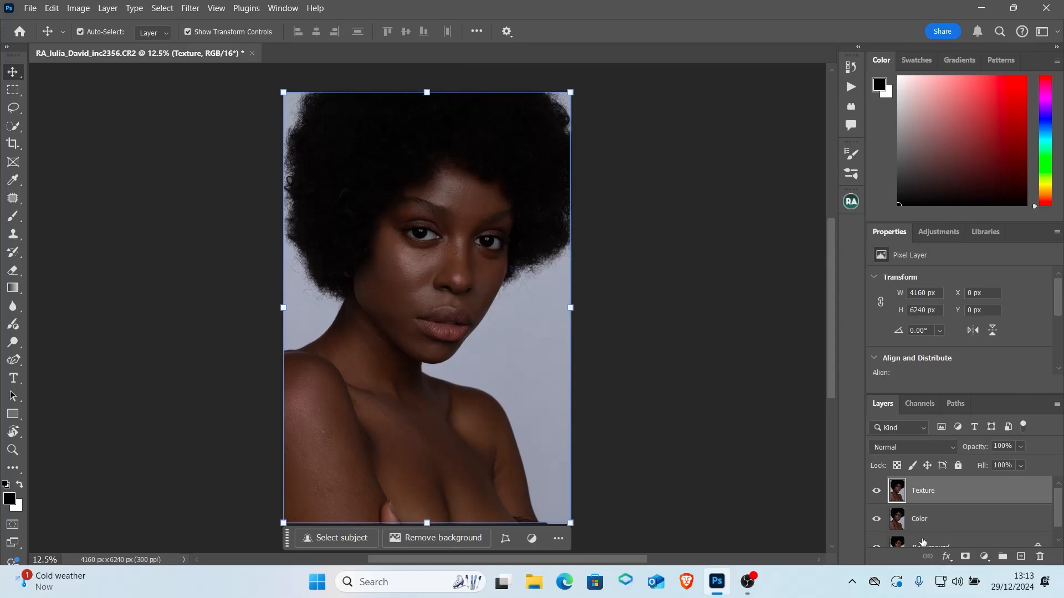
# Hide the Texture layer and preview a 0.1-pixel Gaussian Blur of the Color layer on the cheek skin
pyautogui.click(876, 493)
pyautogui.click(970, 521)
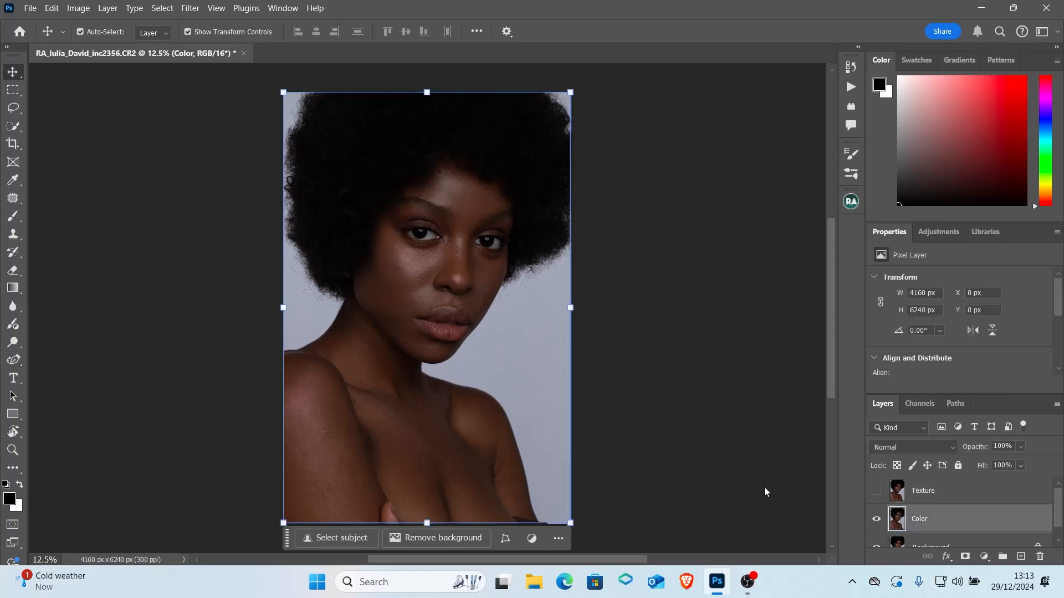
pyautogui.click(191, 9)
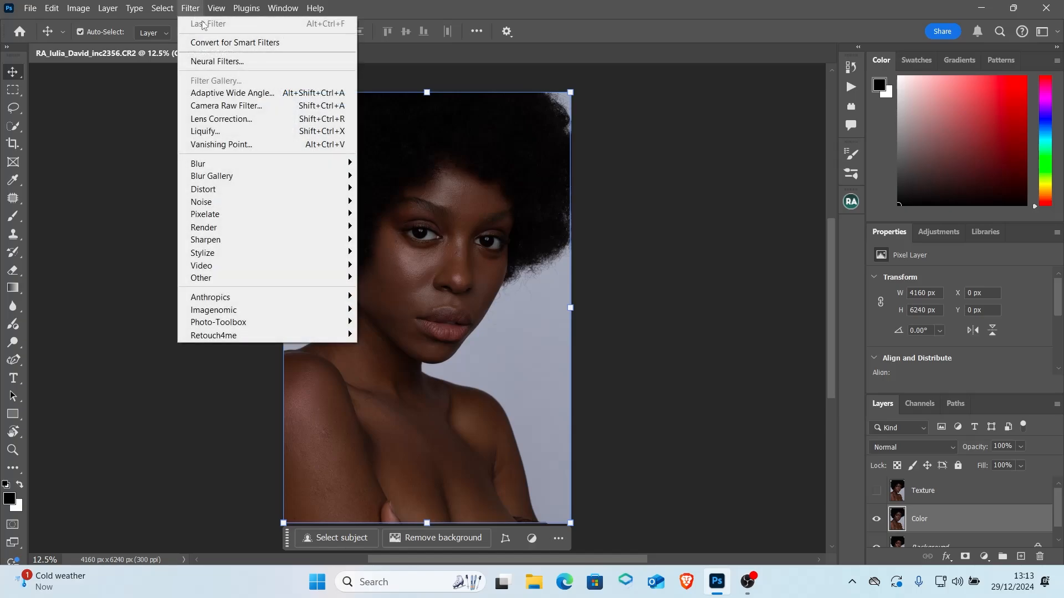
pyautogui.moveTo(260, 164)
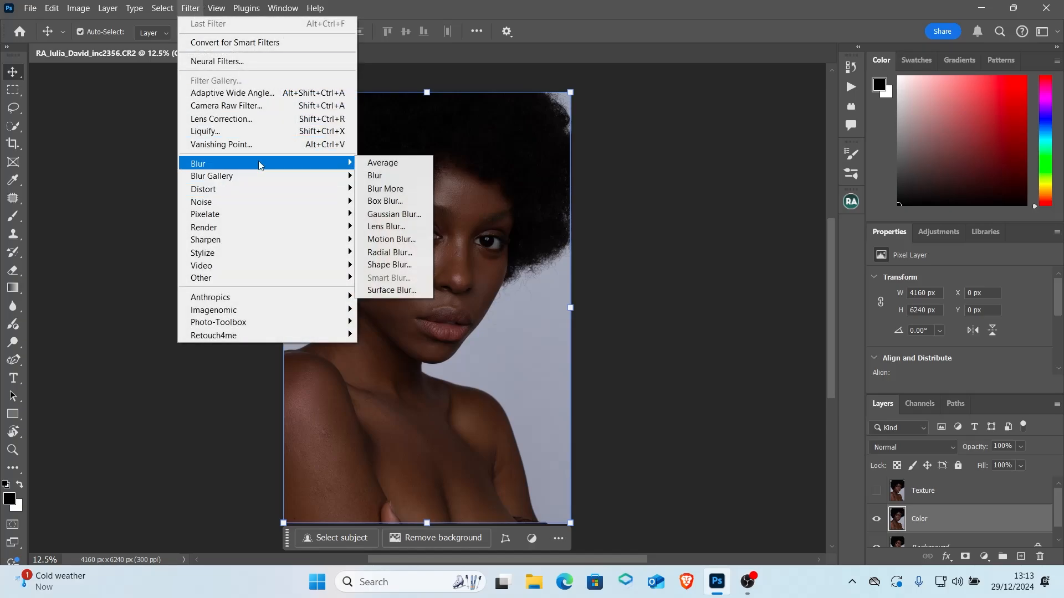
pyautogui.click(394, 214)
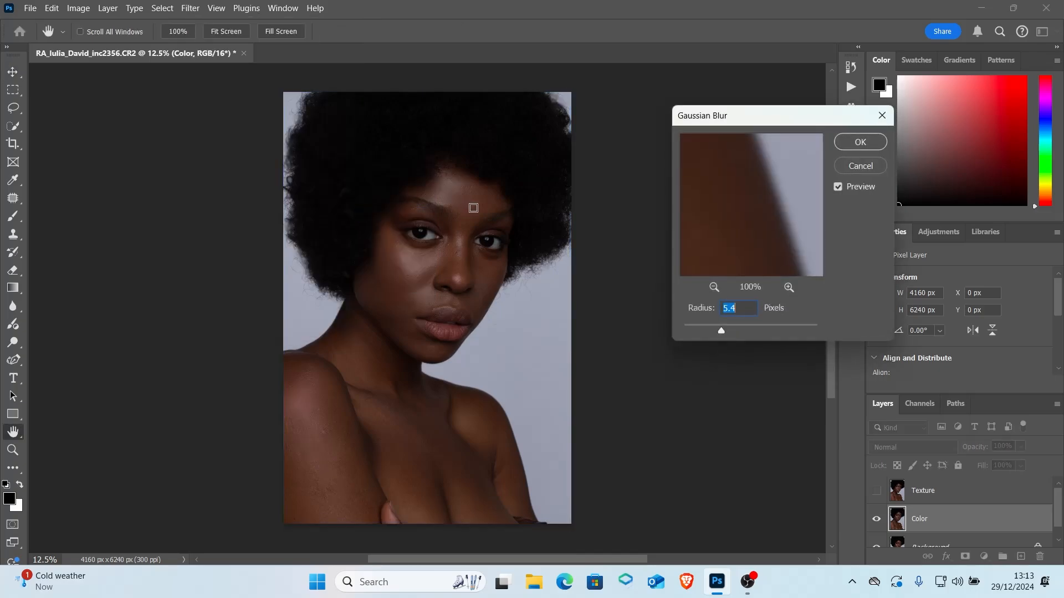
pyautogui.moveTo(722, 332); pyautogui.dragTo(636, 335)
pyautogui.moveTo(717, 216); pyautogui.dragTo(783, 247)
pyautogui.click(455, 203)
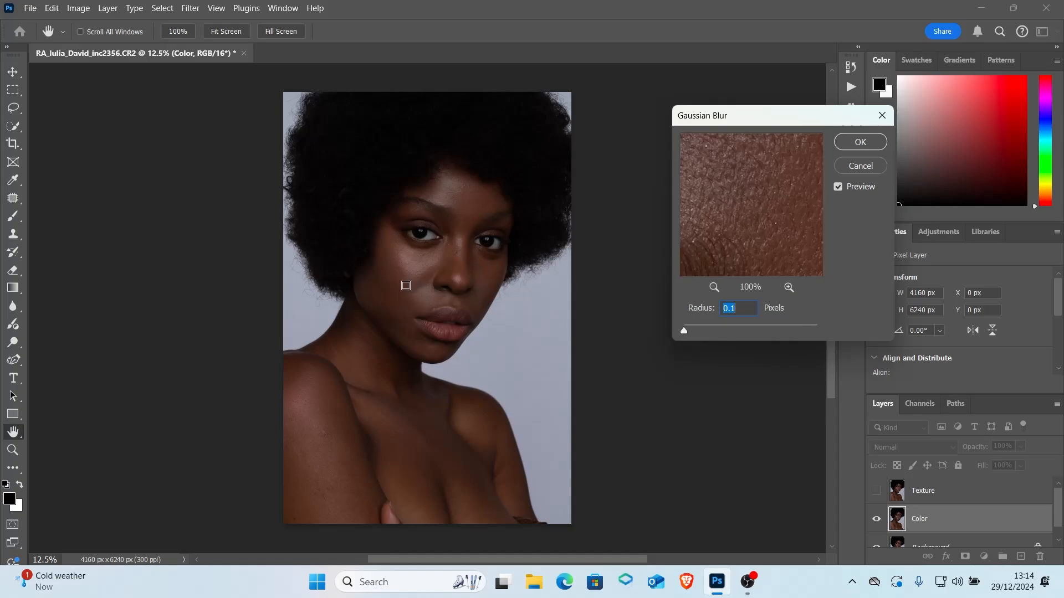
pyautogui.click(414, 274)
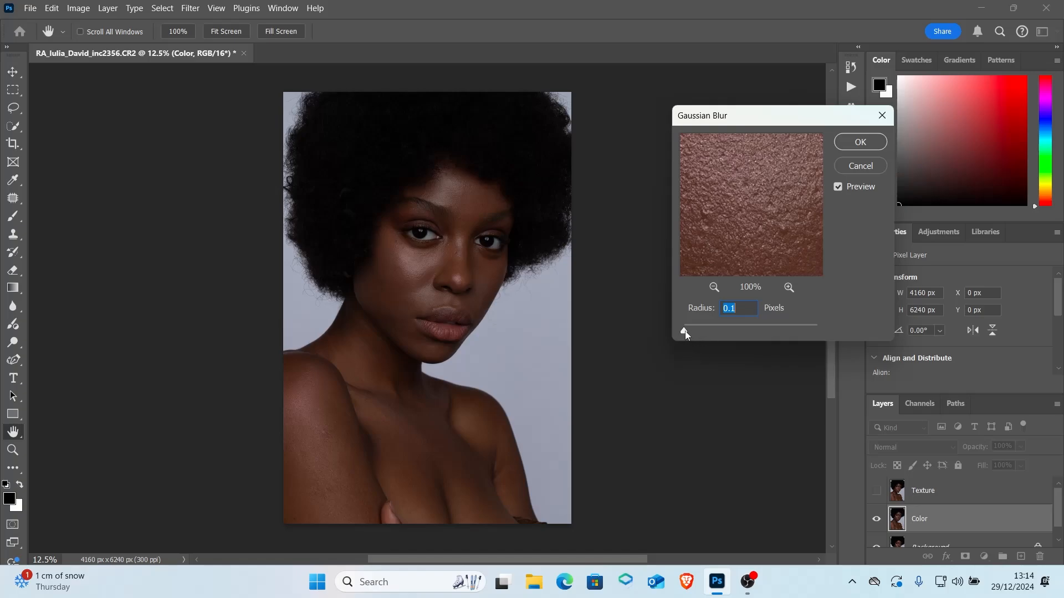
# Raise the Gaussian Blur radius to 5.0 pixels and apply the blur to the Color layer
pyautogui.click(685, 331)
pyautogui.click(692, 333)
pyautogui.moveTo(692, 332); pyautogui.dragTo(704, 336)
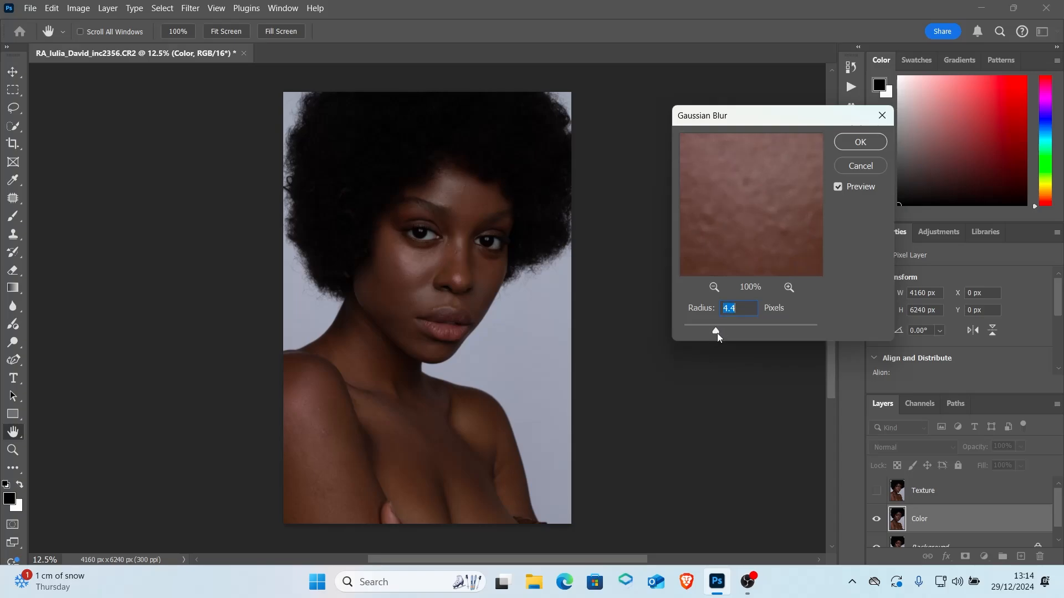
pyautogui.moveTo(717, 334); pyautogui.dragTo(720, 330)
pyautogui.moveTo(720, 331); pyautogui.dragTo(720, 331)
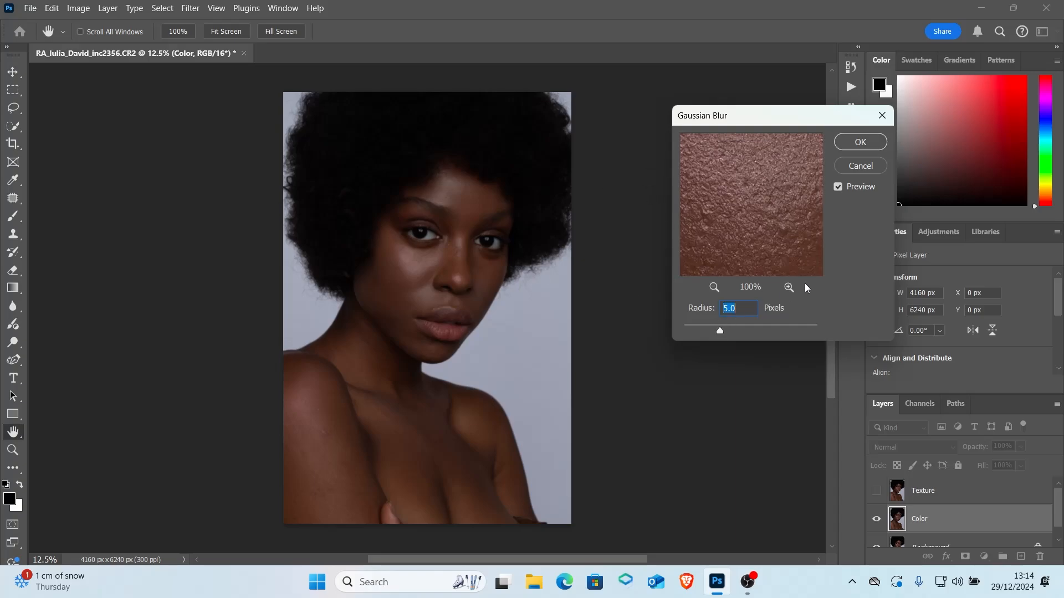
pyautogui.click(860, 142)
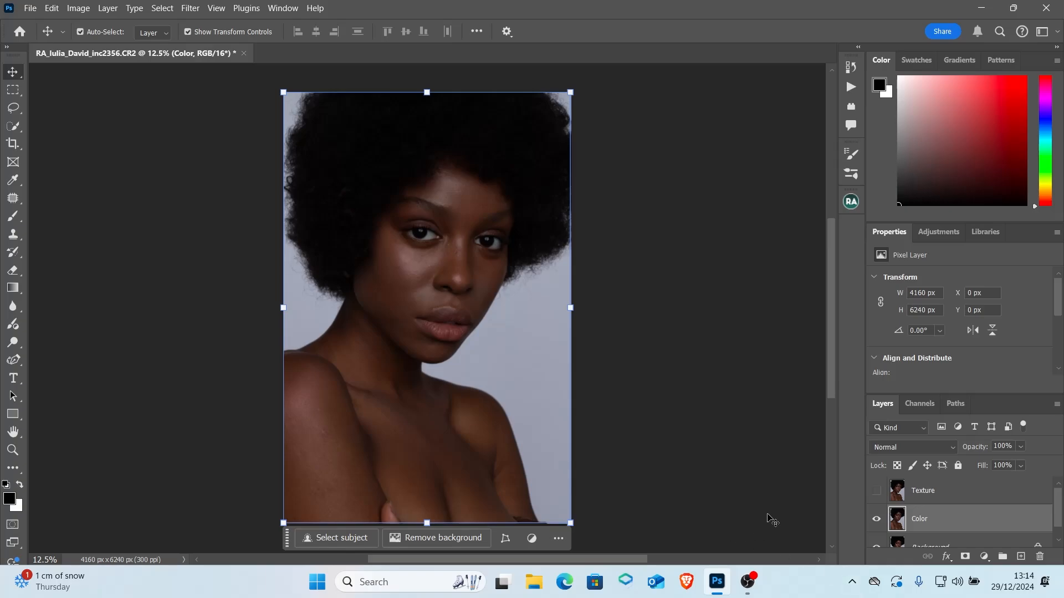
# Show and select the Texture layer, and choose the Color layer as the source for Apply Image
pyautogui.click(875, 495)
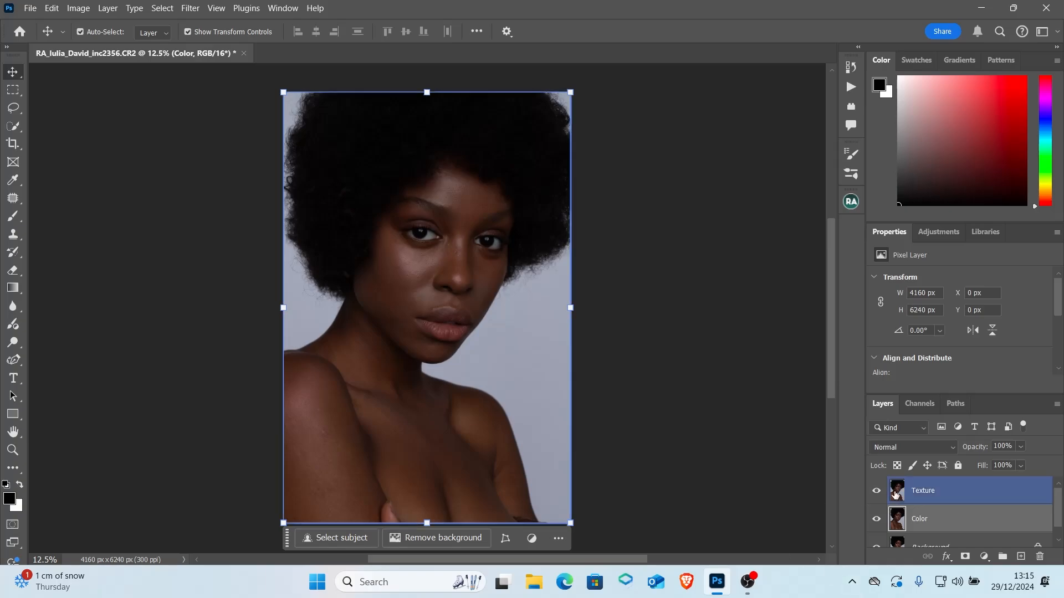
pyautogui.click(972, 491)
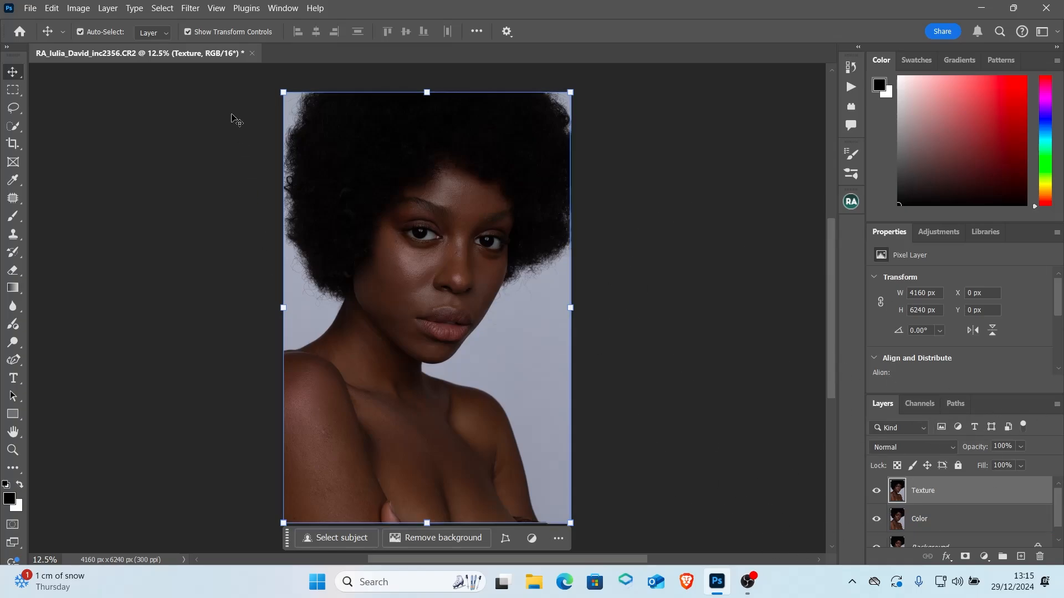
pyautogui.click(80, 8)
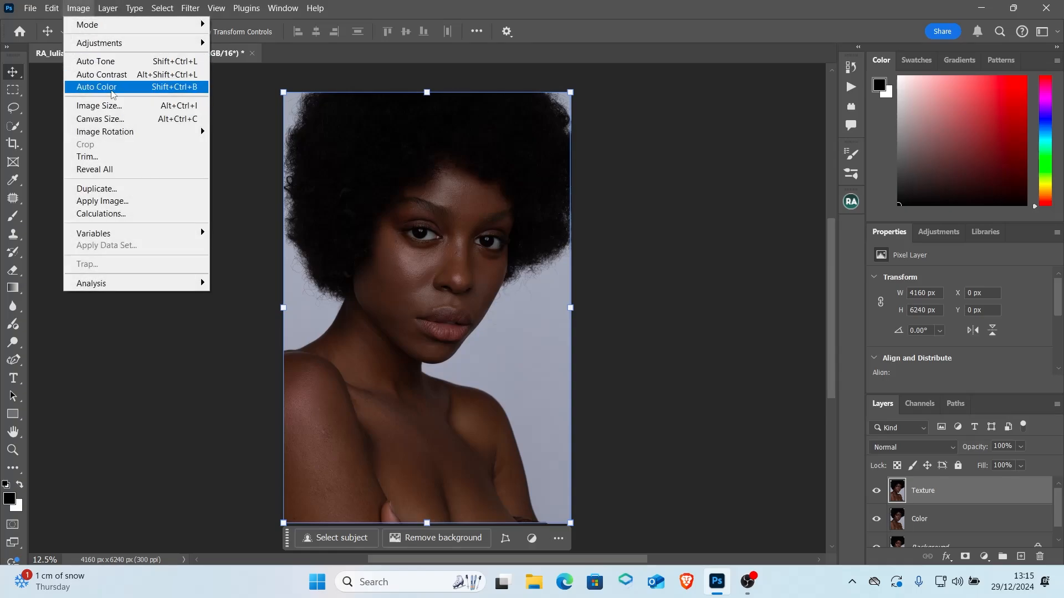
pyautogui.click(126, 199)
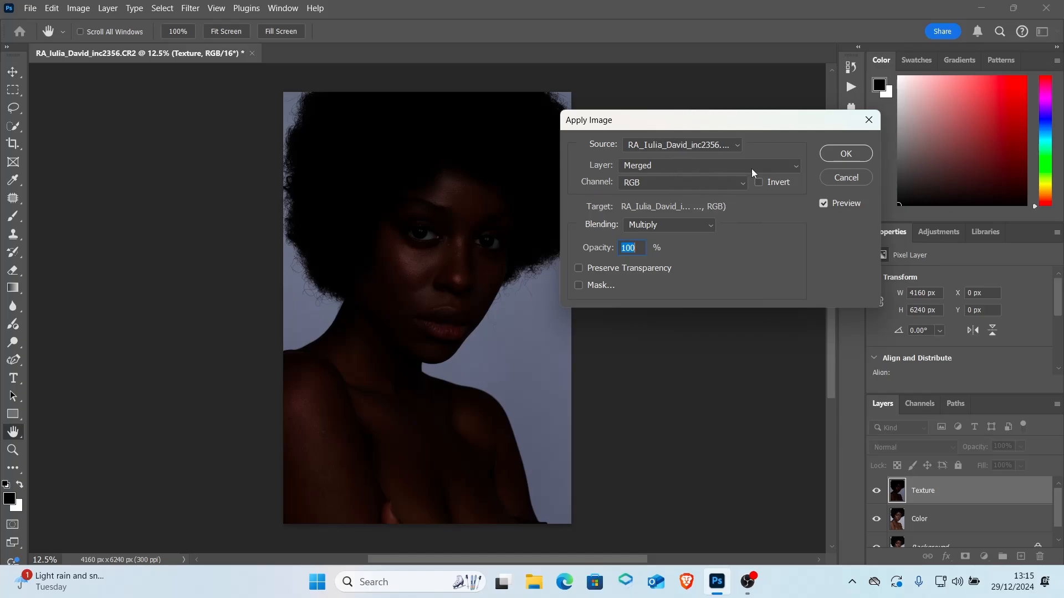
pyautogui.click(659, 163)
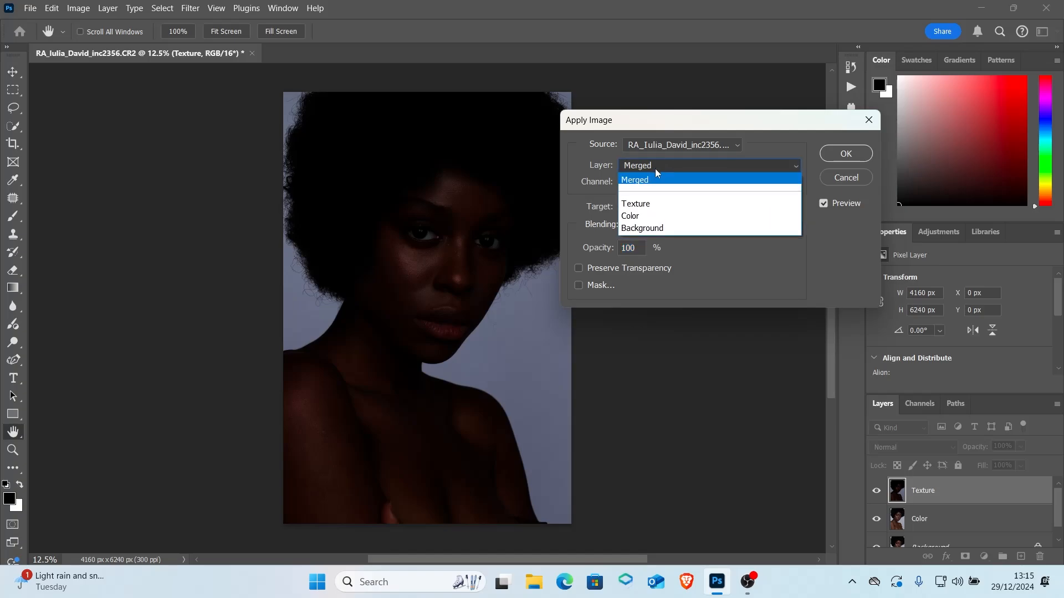
pyautogui.click(649, 220)
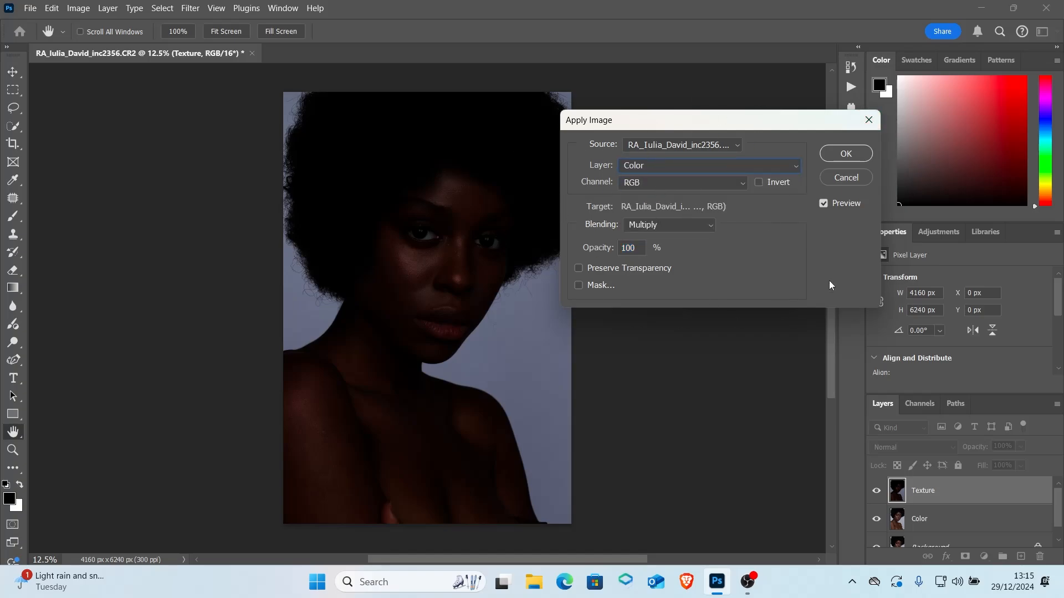
# Set the Apply Image blending to Add and turn on Invert for the RGB channel
pyautogui.click(679, 224)
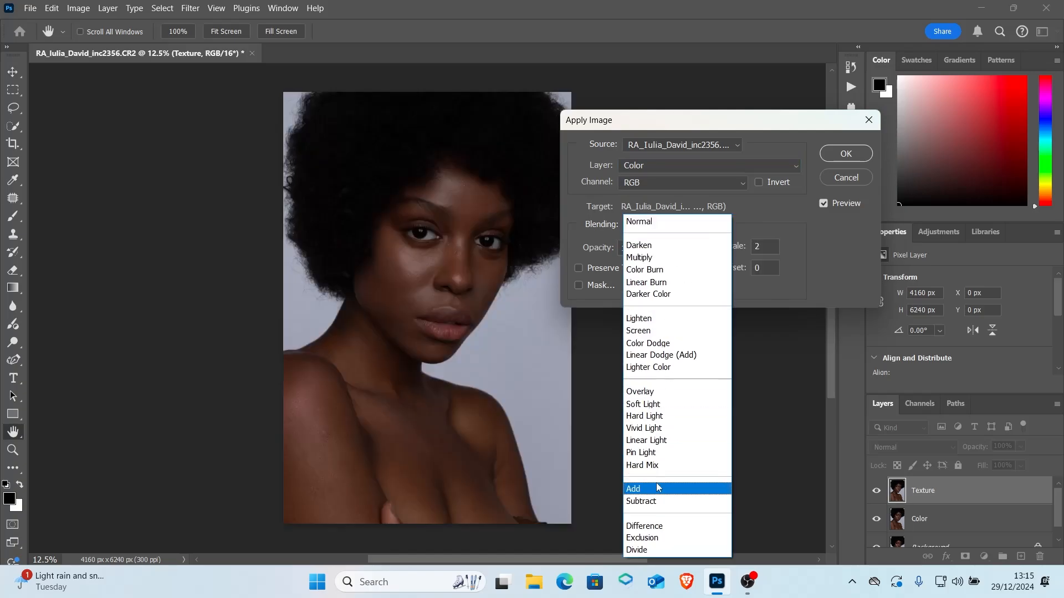
pyautogui.click(656, 483)
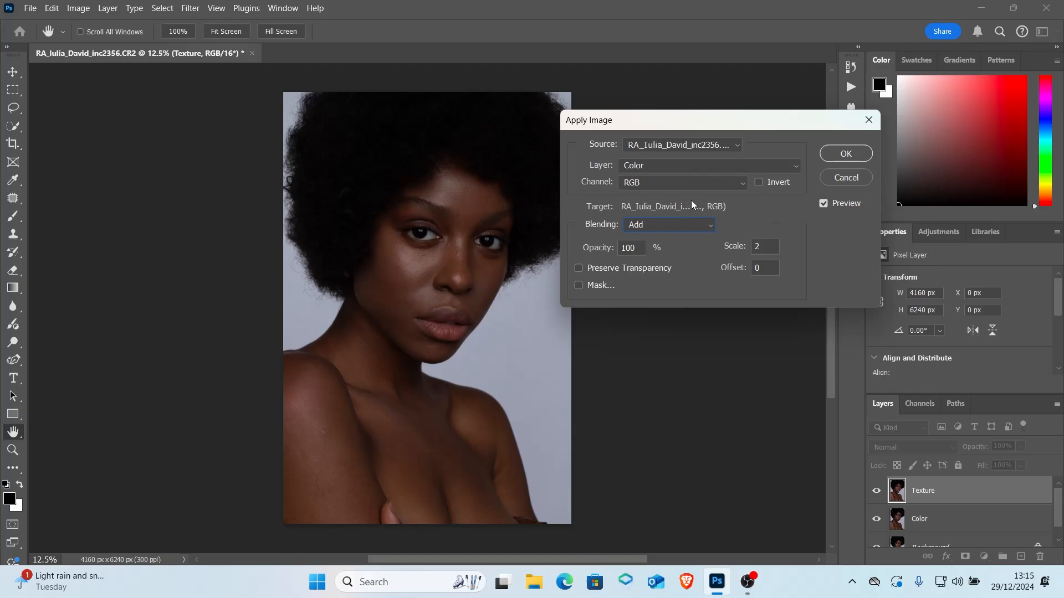
pyautogui.click(758, 182)
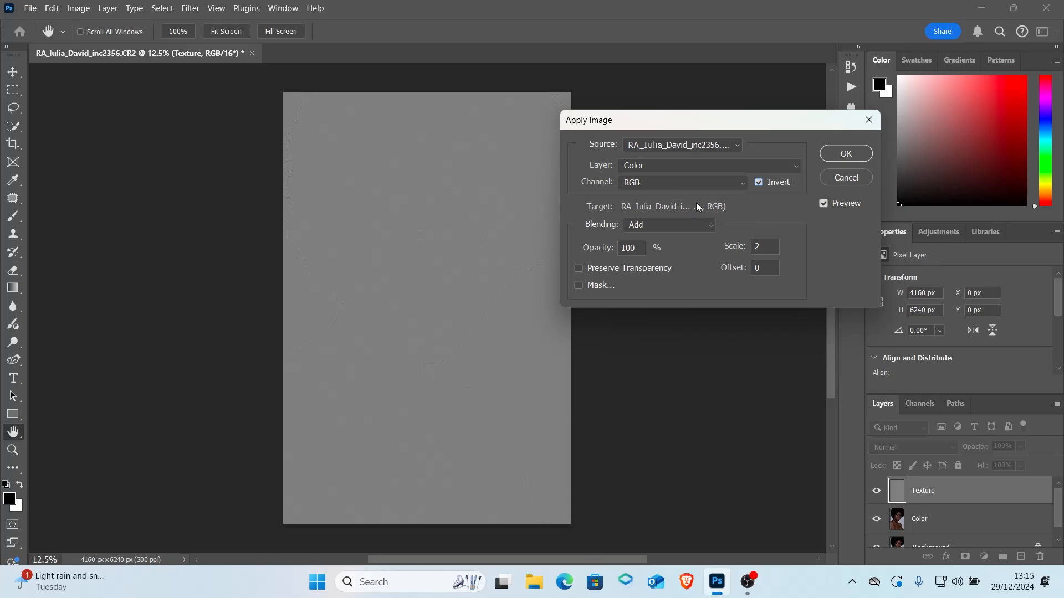
# Try Subtract blending with Invert turned off in Apply Image
pyautogui.click(758, 182)
pyautogui.click(679, 223)
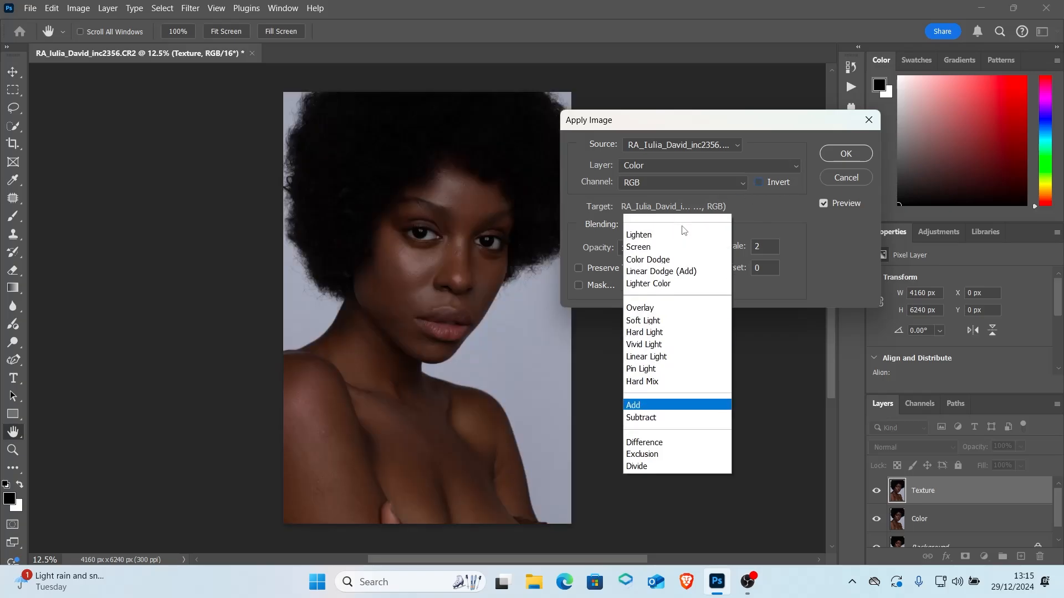
pyautogui.click(648, 502)
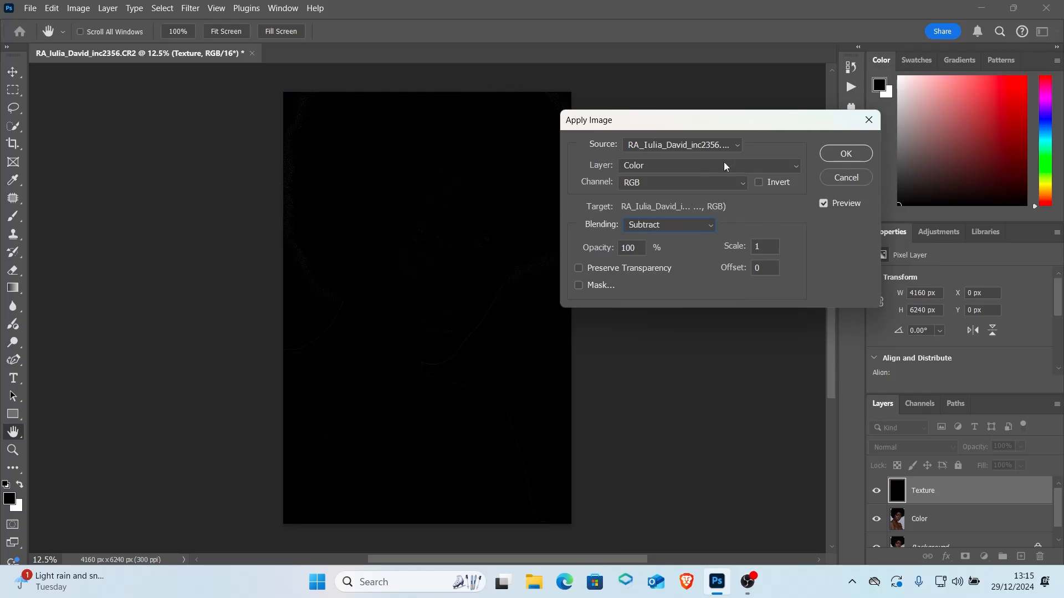
# Set the blending to Add with Invert turned on, and apply the image to the Texture layer
pyautogui.click(680, 224)
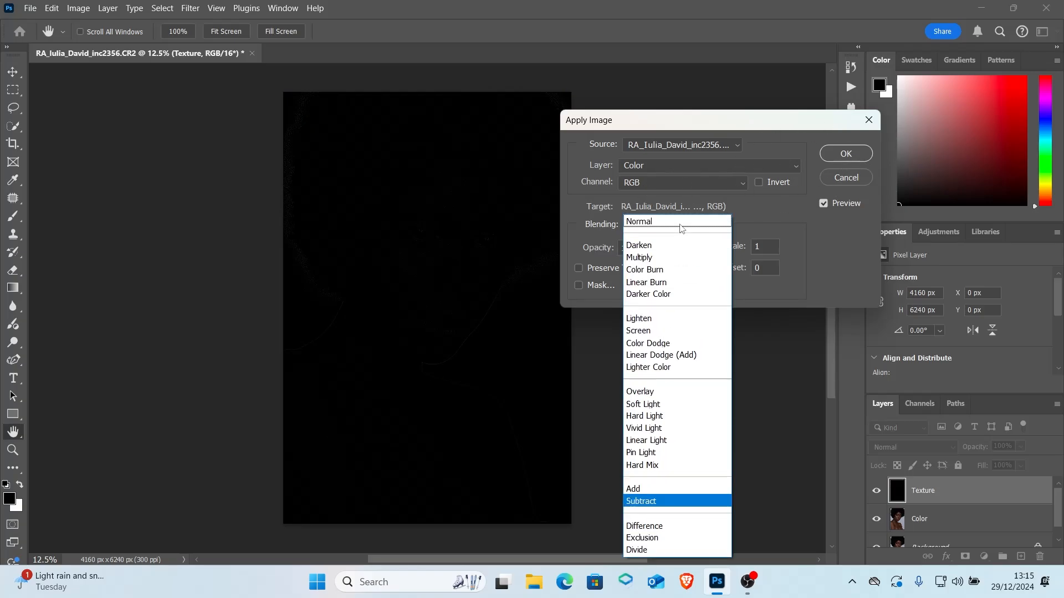
pyautogui.click(657, 487)
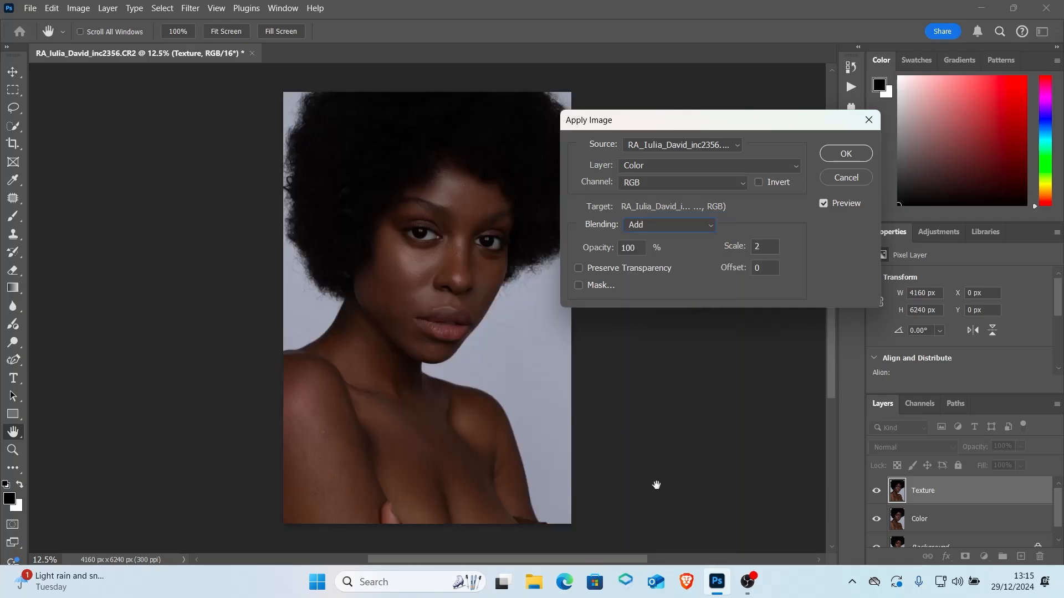
pyautogui.click(758, 183)
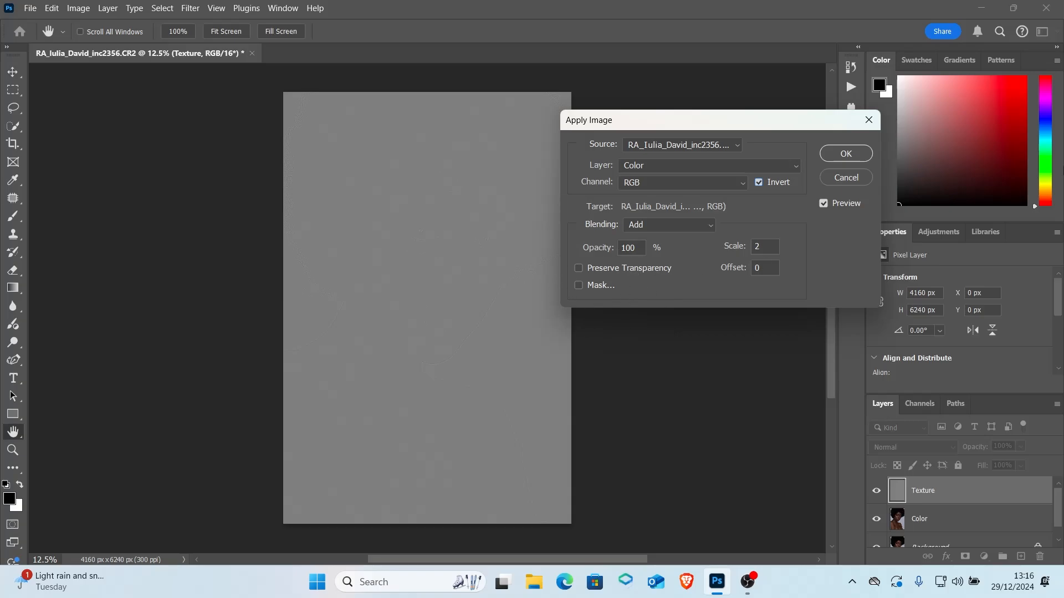
pyautogui.click(840, 156)
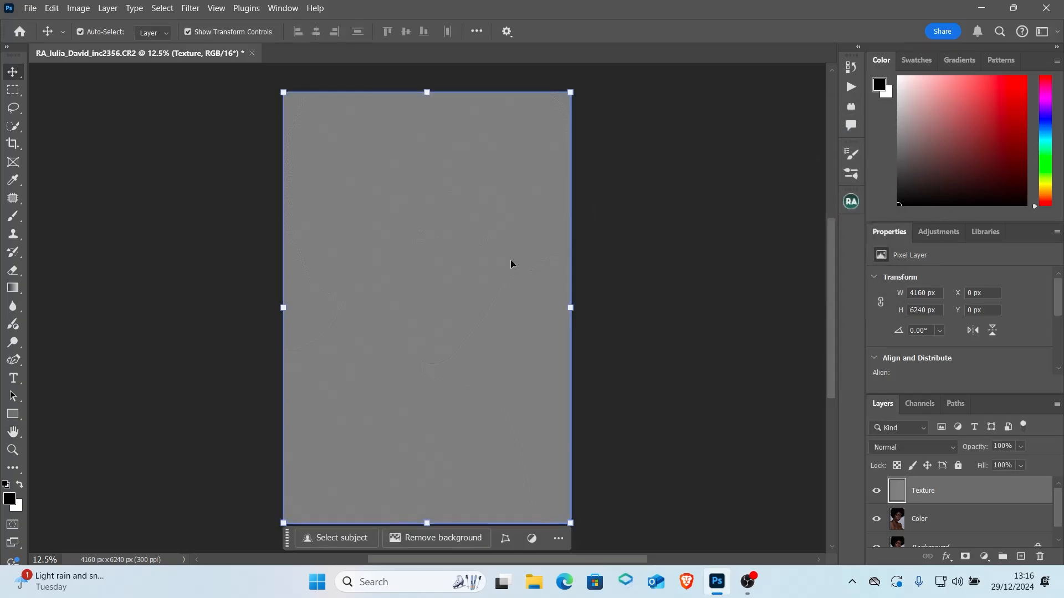
# Inspect the fine detail in the grey Texture layer around the face up close
pyautogui.hotkey('ctrl', '+')
pyautogui.hotkey('ctrl', '+')
pyautogui.hotkey('ctrl', '+')
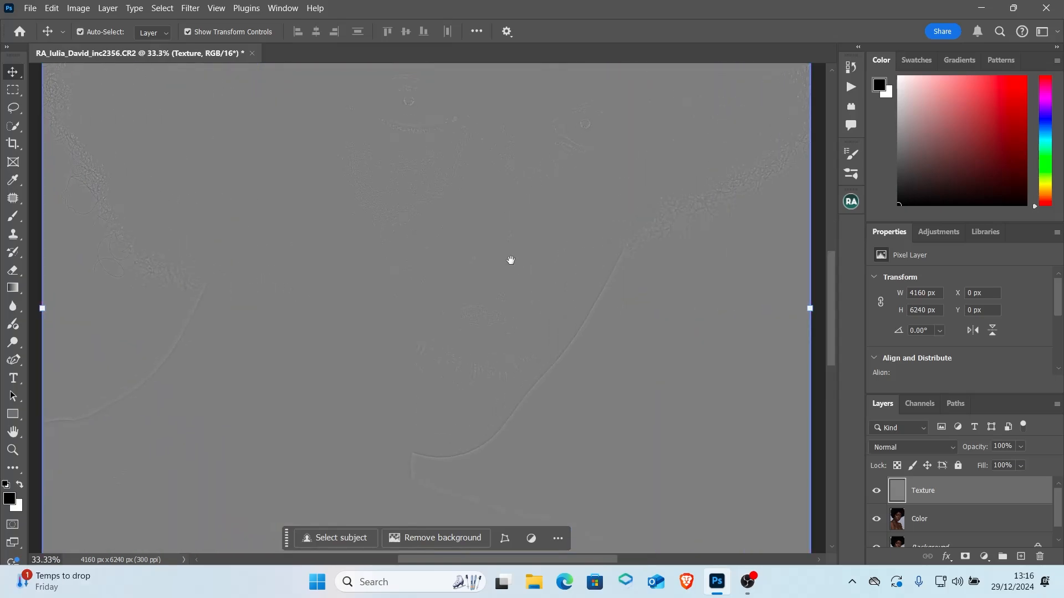
pyautogui.moveTo(437, 198); pyautogui.dragTo(466, 349)
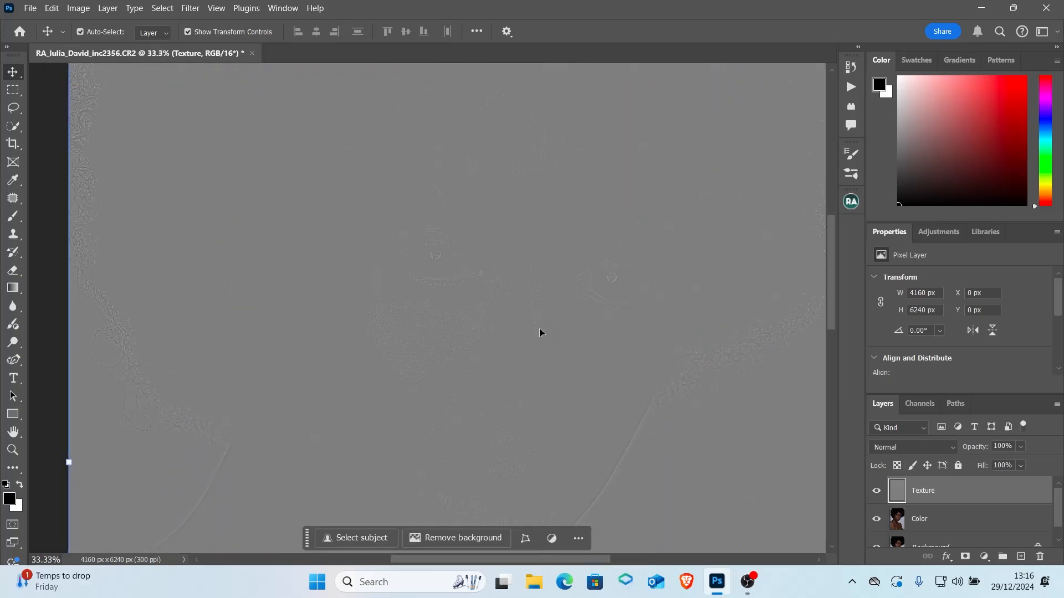
pyautogui.hotkey('ctrl', '-')
pyautogui.hotkey('ctrl', '-')
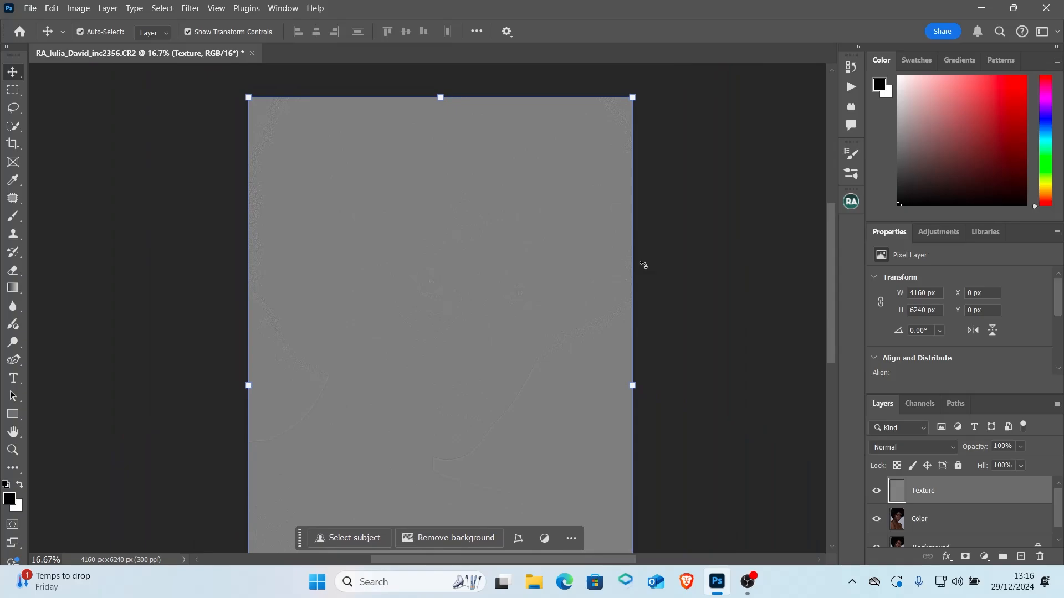
# Examine the edge and skin detail across the whole grey Texture layer
pyautogui.hotkey('ctrl', '+')
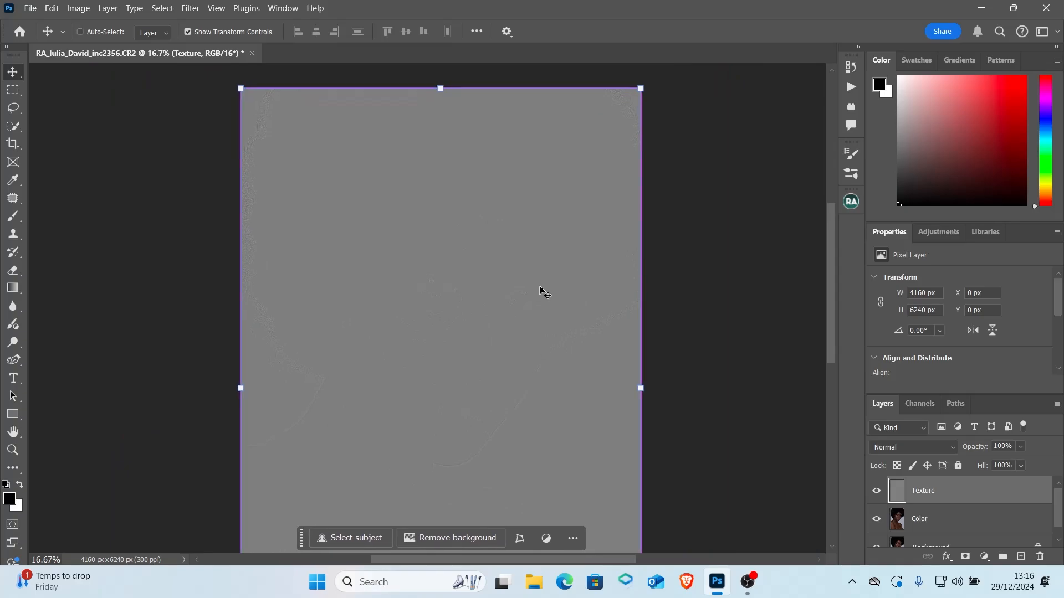
pyautogui.moveTo(507, 340); pyautogui.dragTo(606, 118)
pyautogui.moveTo(477, 387); pyautogui.dragTo(506, 281)
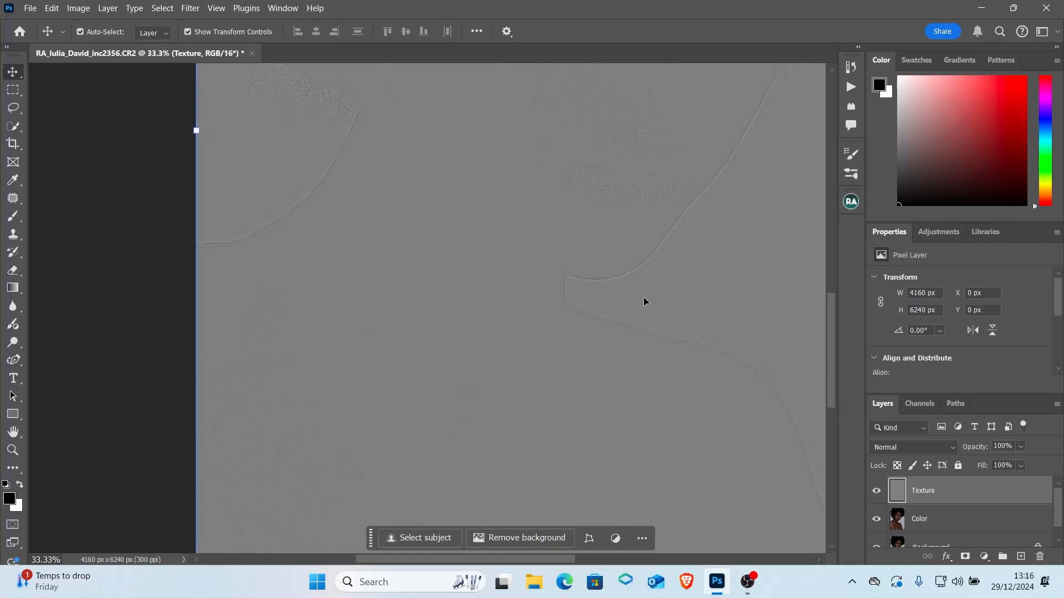
pyautogui.hotkey('ctrl', '-')
pyautogui.hotkey('ctrl', '-')
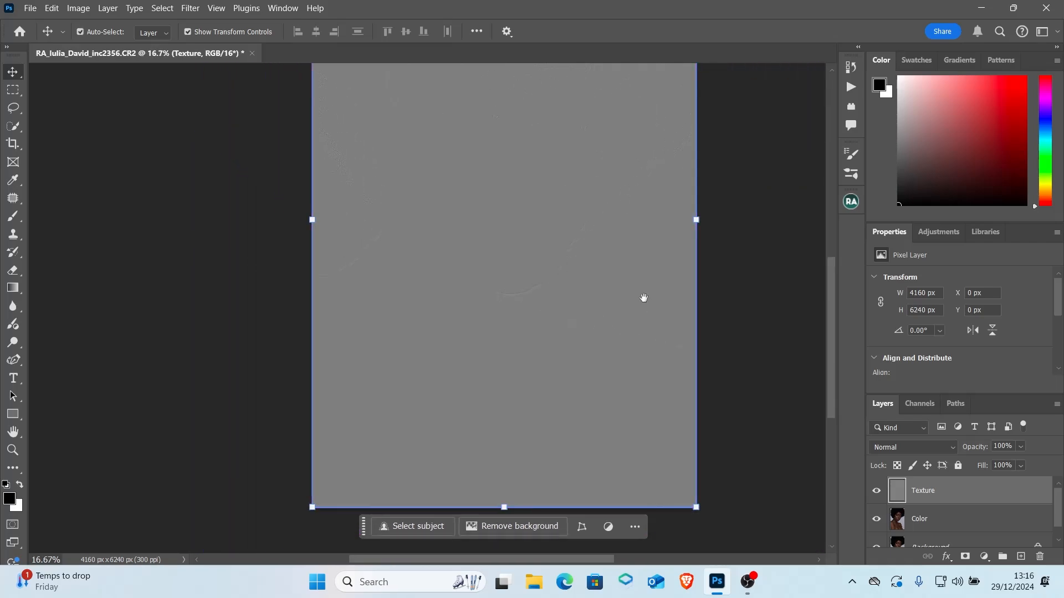
pyautogui.moveTo(644, 298); pyautogui.dragTo(623, 347)
pyautogui.hotkey('ctrl', '-')
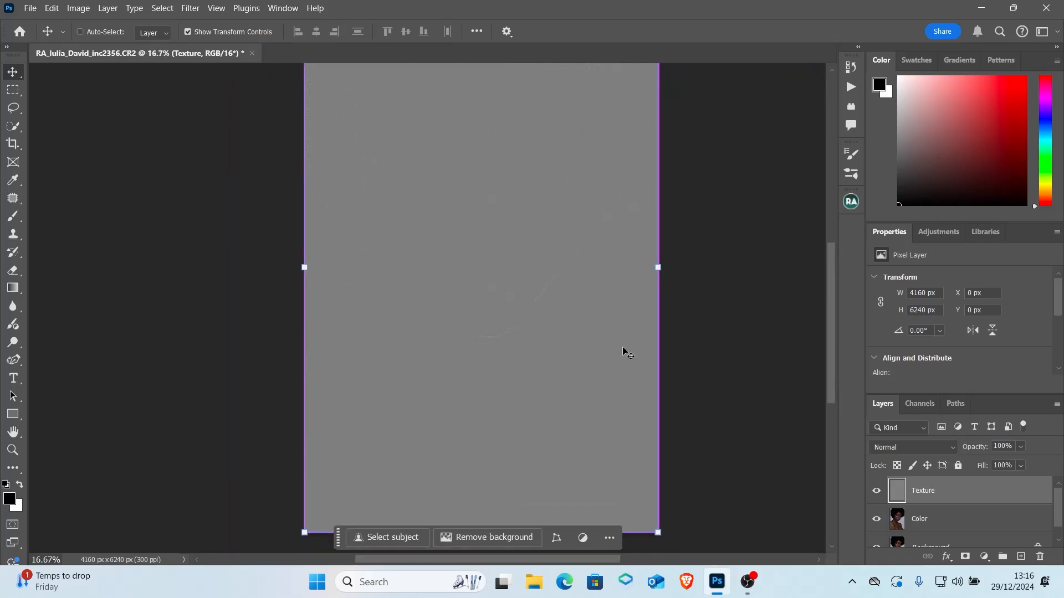
pyautogui.moveTo(577, 313); pyautogui.dragTo(573, 346)
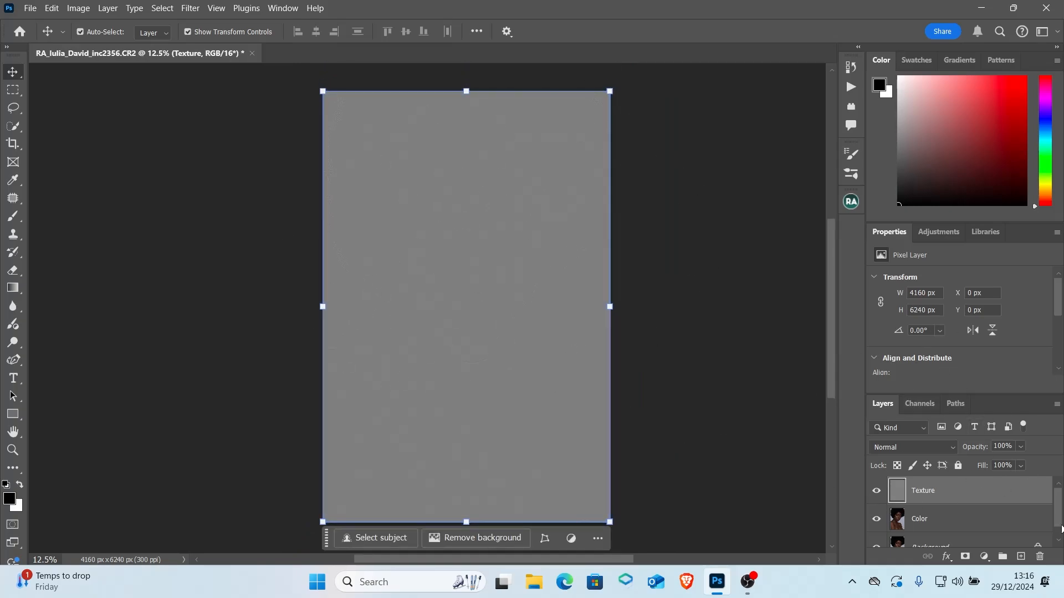
# Set the Texture layer's blend mode to Linear Light and hide the layer
pyautogui.click(941, 449)
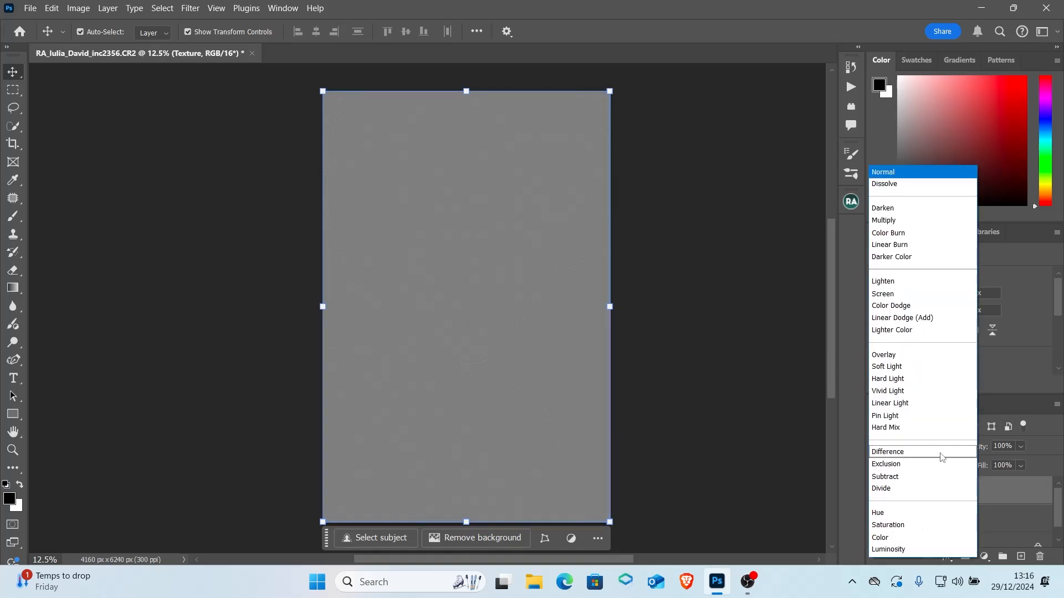
pyautogui.click(910, 403)
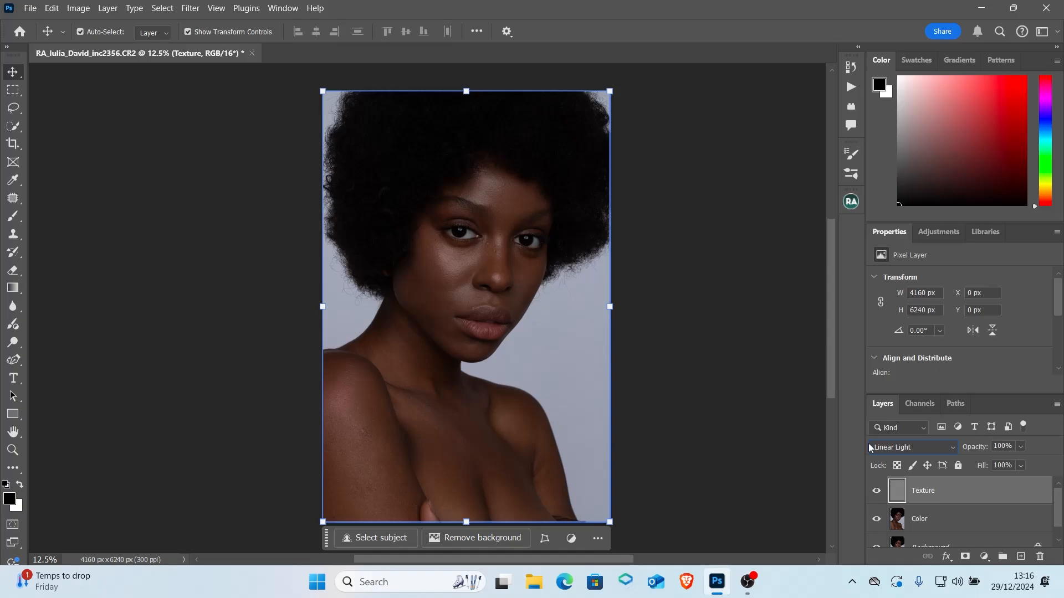
pyautogui.click(876, 494)
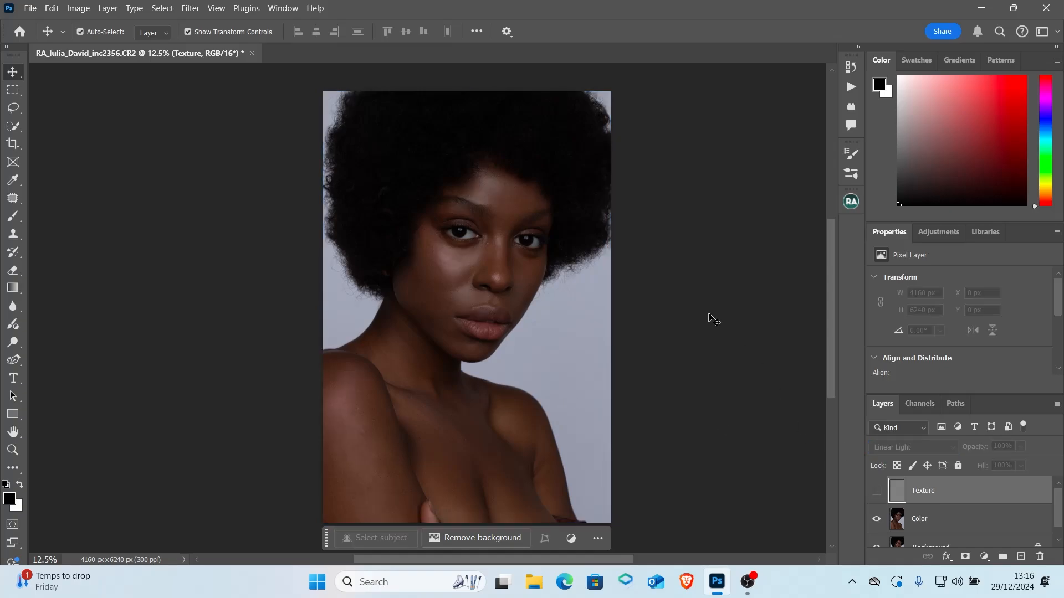
pyautogui.hotkey('ctrl', '+')
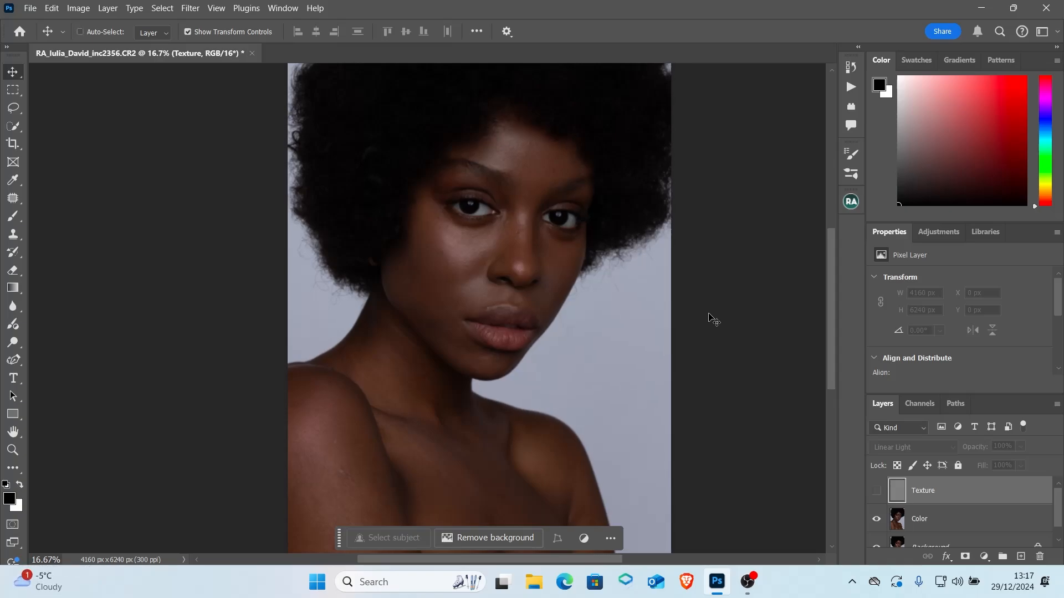
pyautogui.hotkey('ctrl', '-')
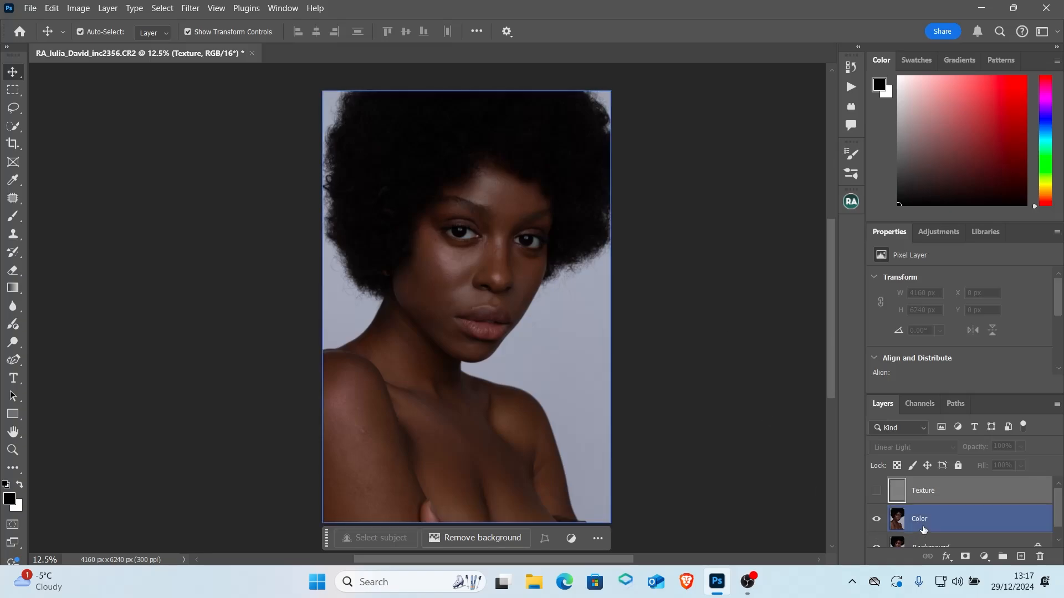
# Select the Color layer and activate the Mixer Brush tool
pyautogui.click(502, 519)
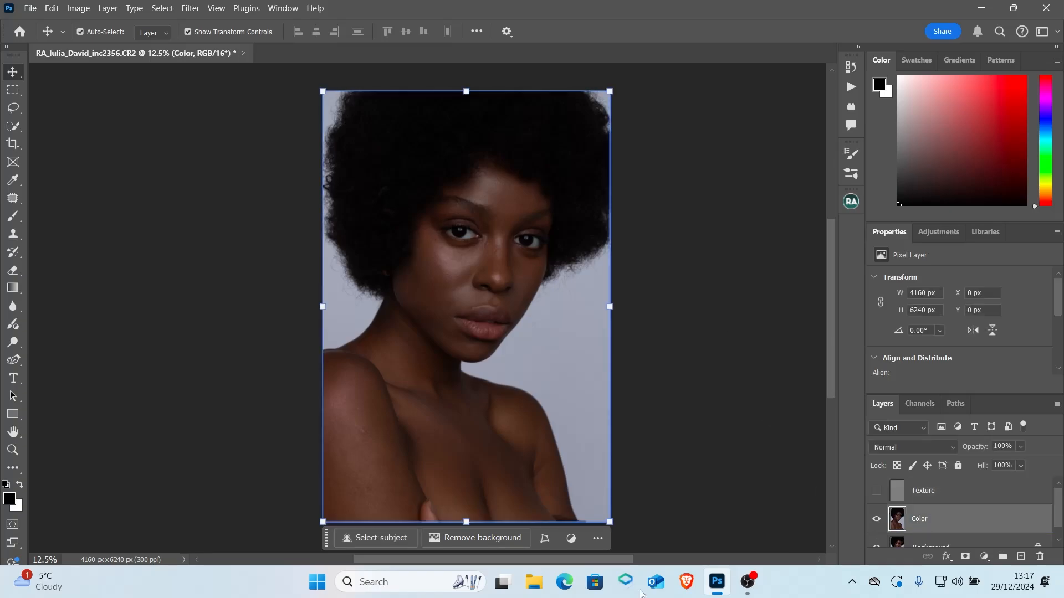
pyautogui.click(12, 217)
pyautogui.click(81, 256)
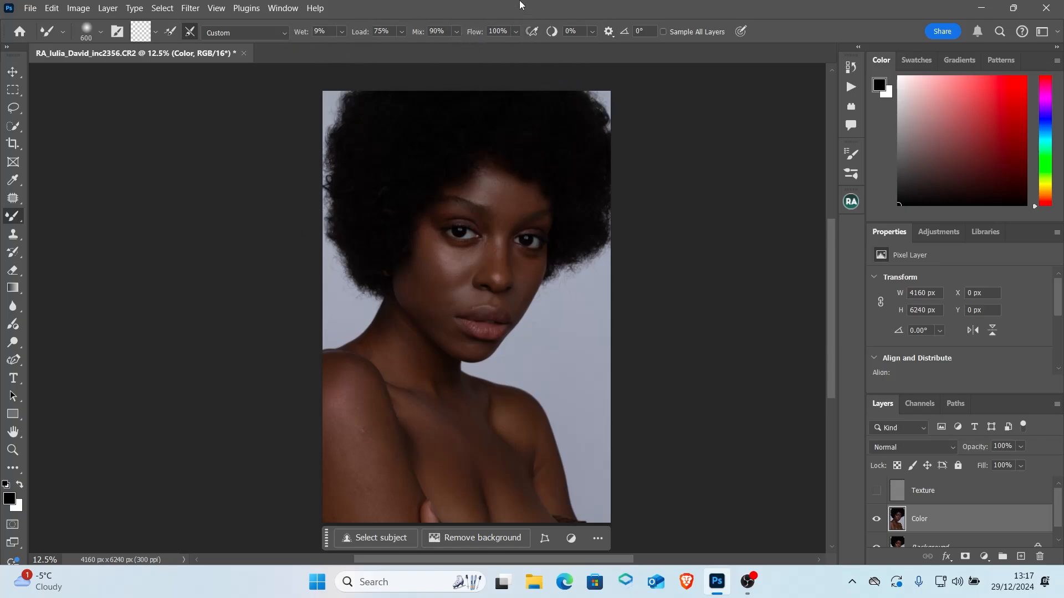
# Reduce the Mixer Brush size to 250 px for working on the Color layer
pyautogui.hotkey('ctrl', '+')
pyautogui.hotkey('ctrl', '+')
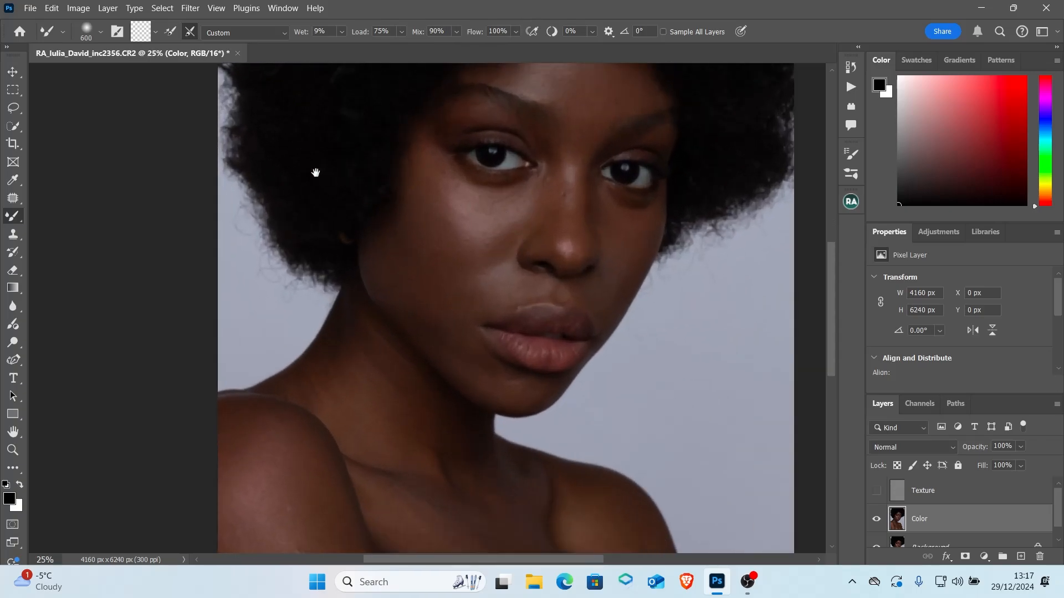
pyautogui.moveTo(316, 173)
pyautogui.mouseDown()
pyautogui.moveTo(425, 297)
pyautogui.moveTo(439, 394)
pyautogui.mouseUp()
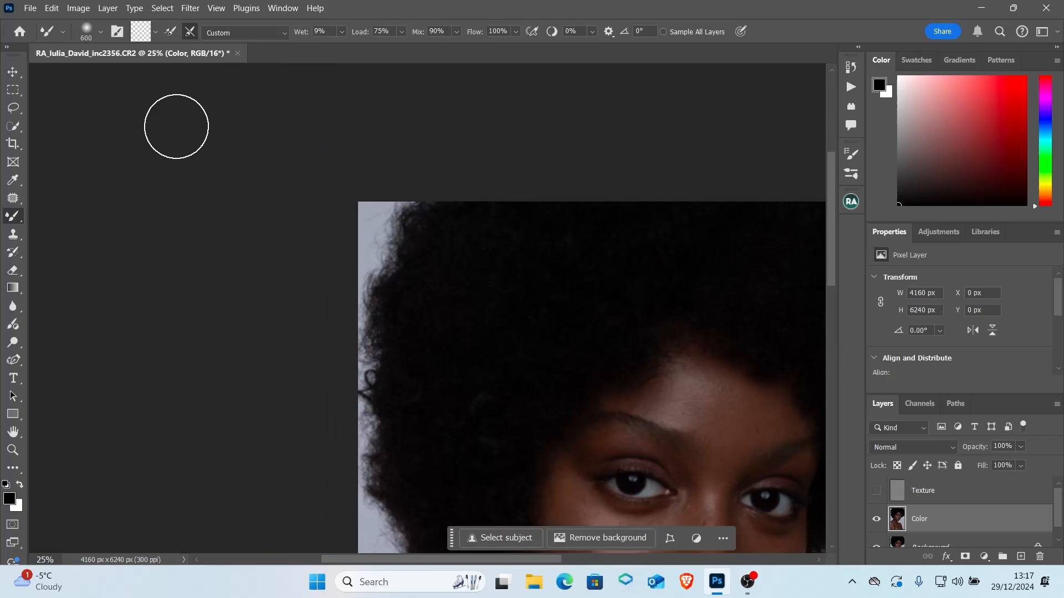
pyautogui.press('[')
pyautogui.press('[')
pyautogui.press('[')
pyautogui.press('[')
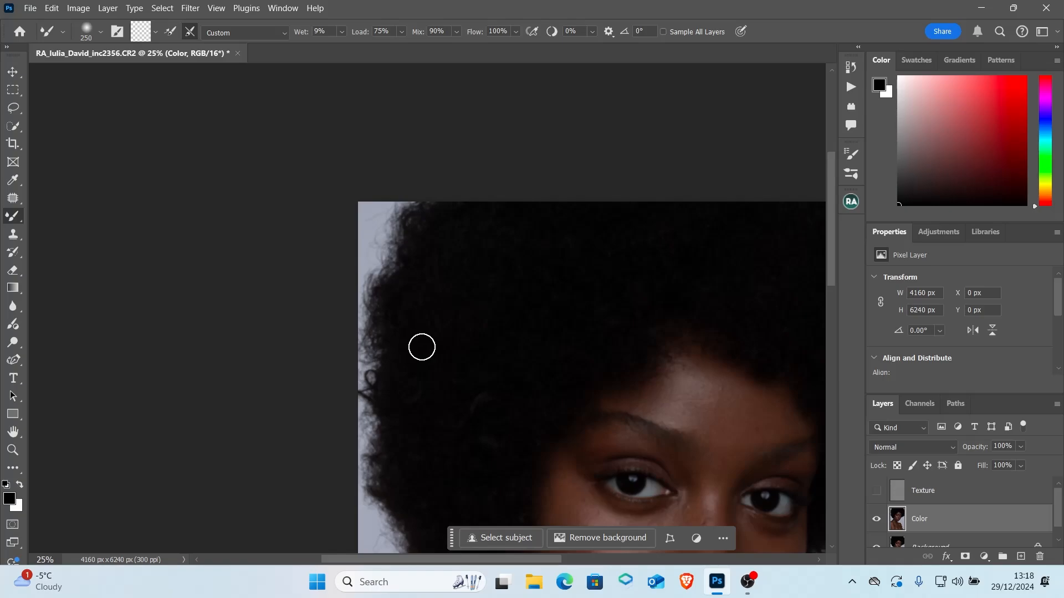
pyautogui.moveTo(475, 349); pyautogui.dragTo(302, 307)
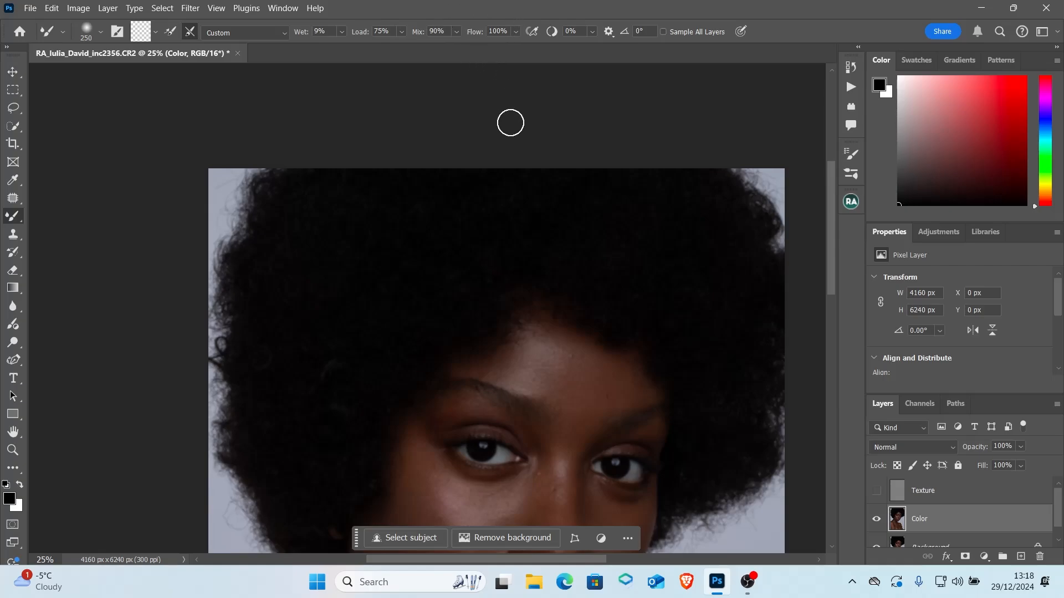
# Clean the Mixer Brush so it carries no loaded paint
pyautogui.hotkey('ctrl', '-')
pyautogui.hotkey('ctrl', '-')
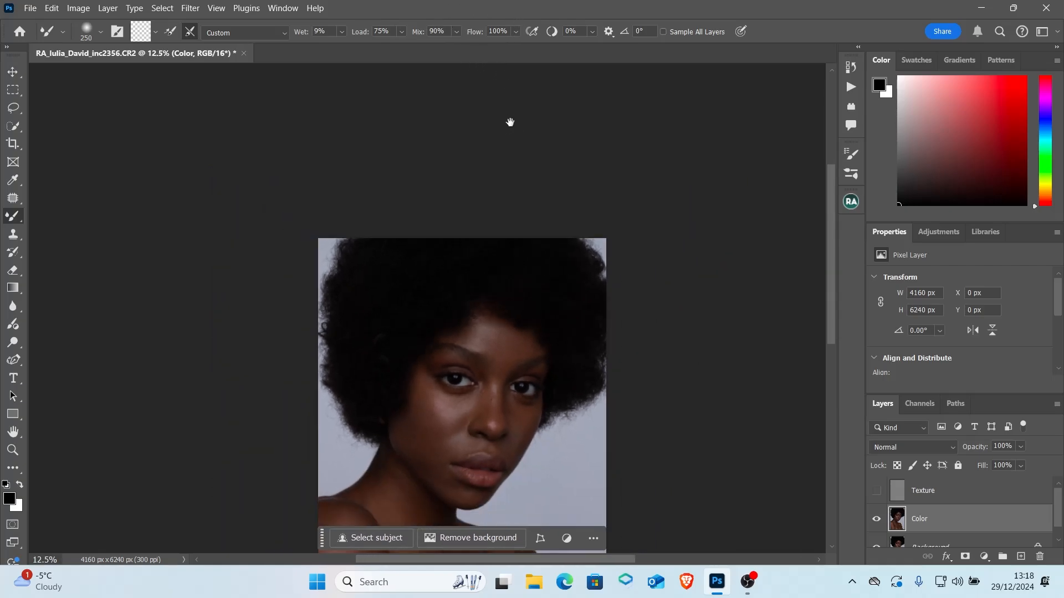
pyautogui.scroll(-2, 499, 290)
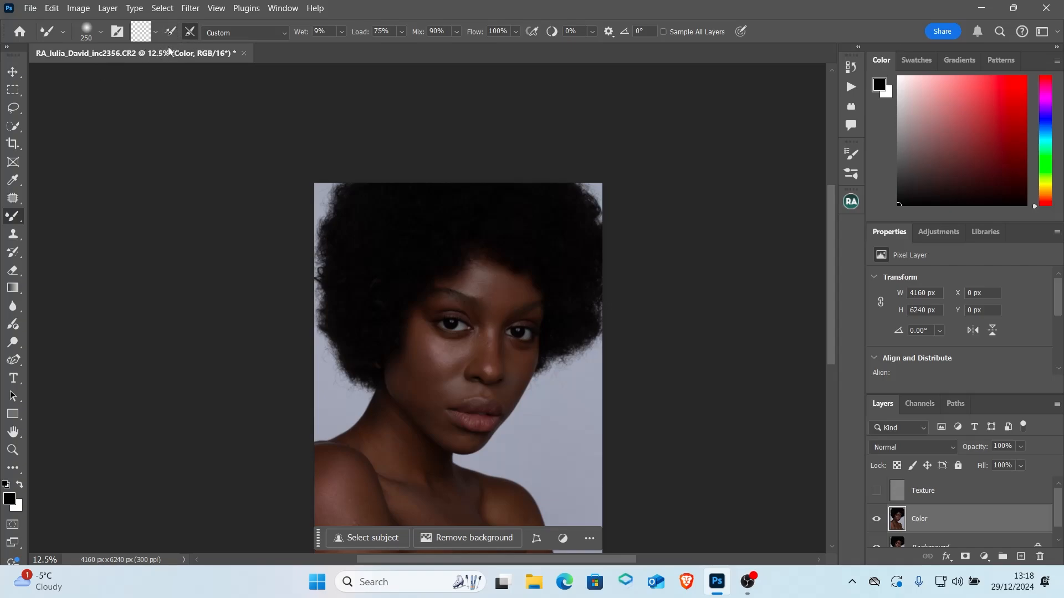
pyautogui.click(153, 32)
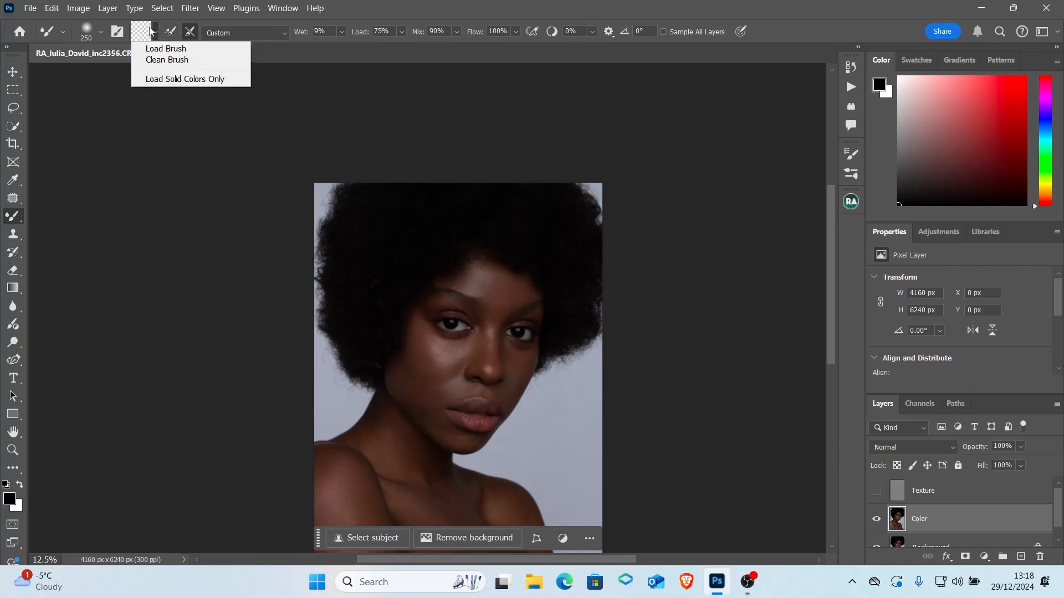
pyautogui.click(165, 62)
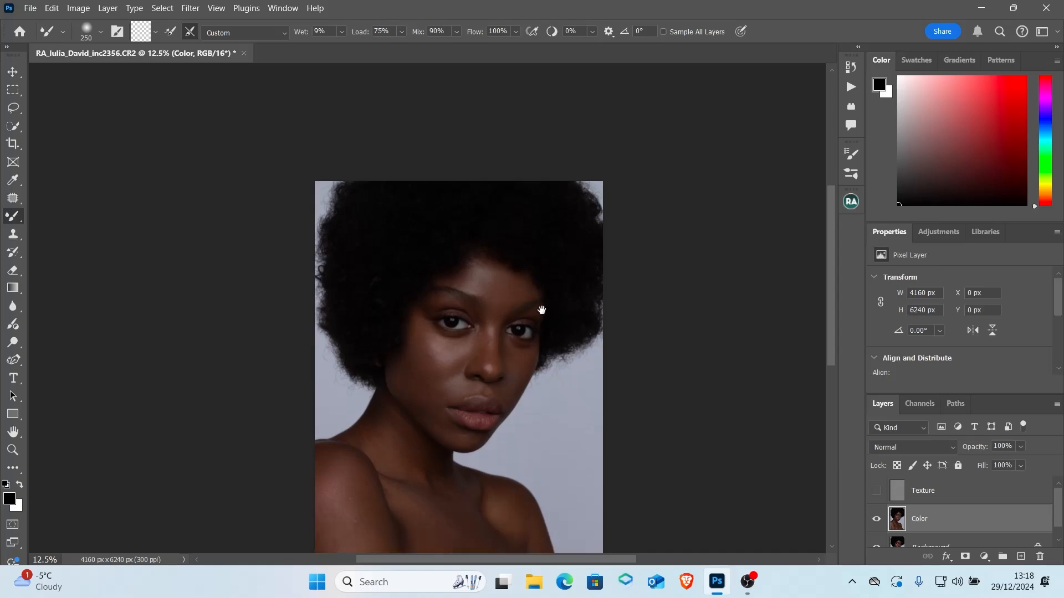
pyautogui.scroll(-2, 498, 277)
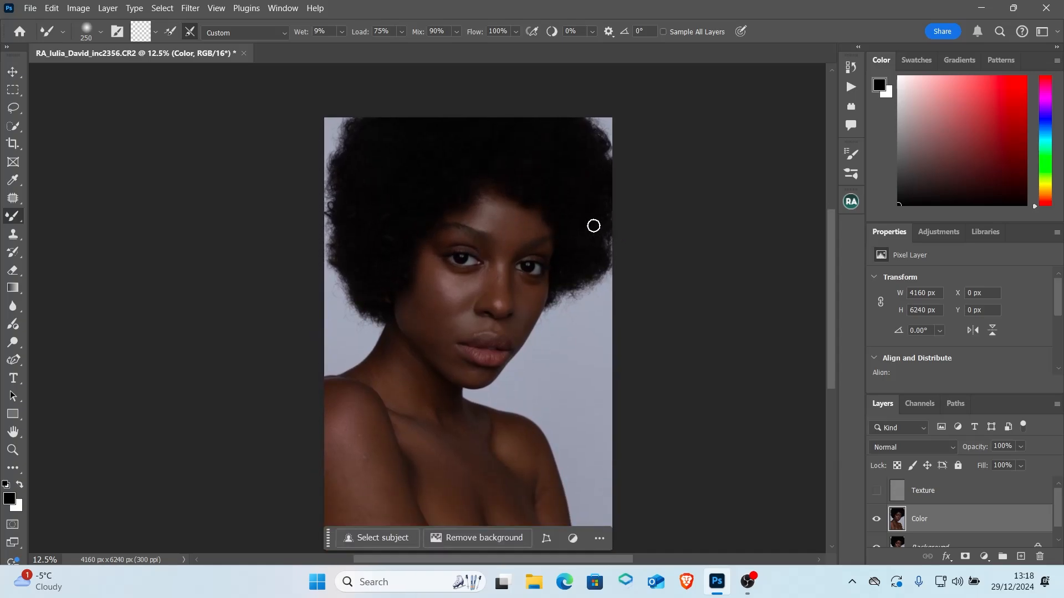
pyautogui.click(154, 35)
pyautogui.click(177, 59)
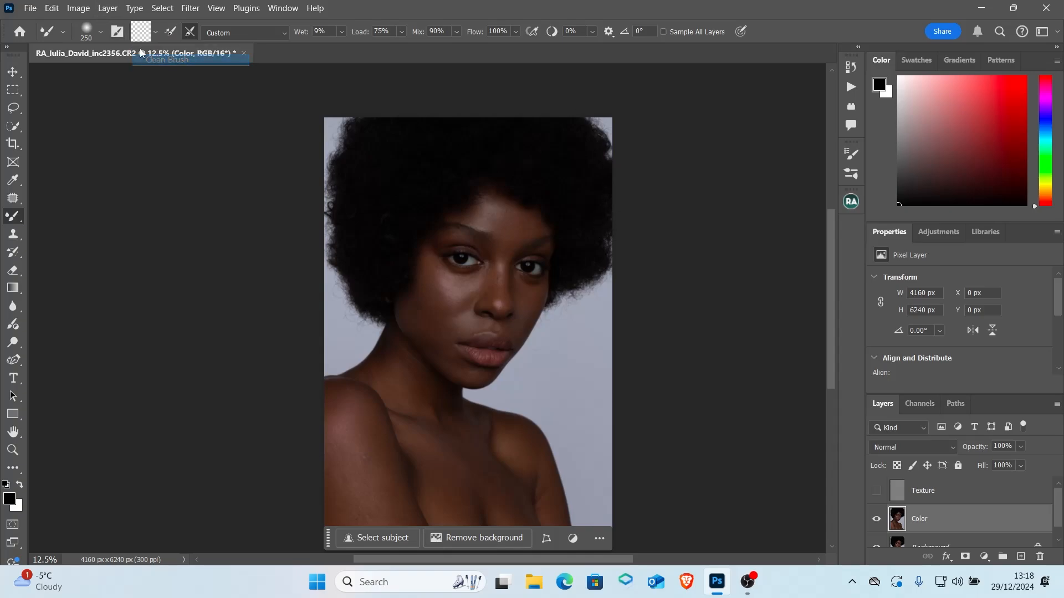
# Review the Mixer Brush tip's size, hardness and preset with the Color layer selected
pyautogui.click(101, 35)
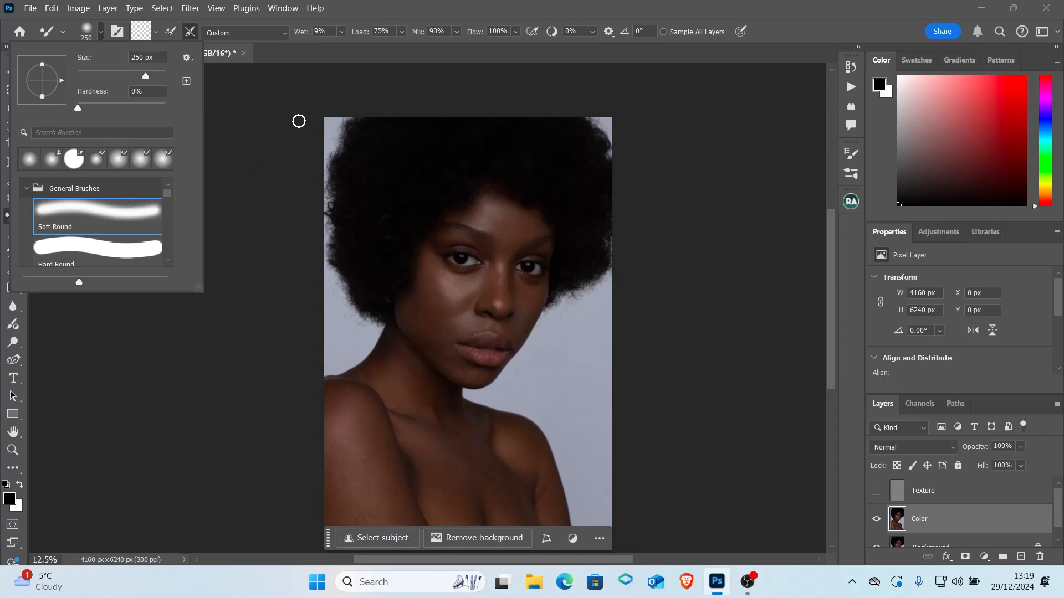
pyautogui.click(934, 518)
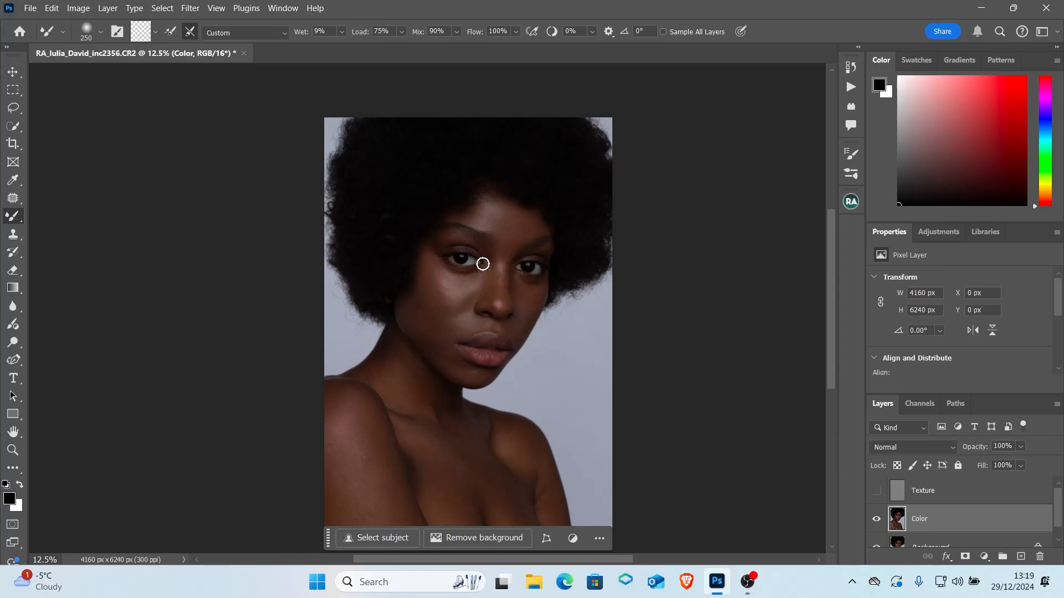
pyautogui.press('space')
pyautogui.moveTo(482, 264); pyautogui.dragTo(490, 242)
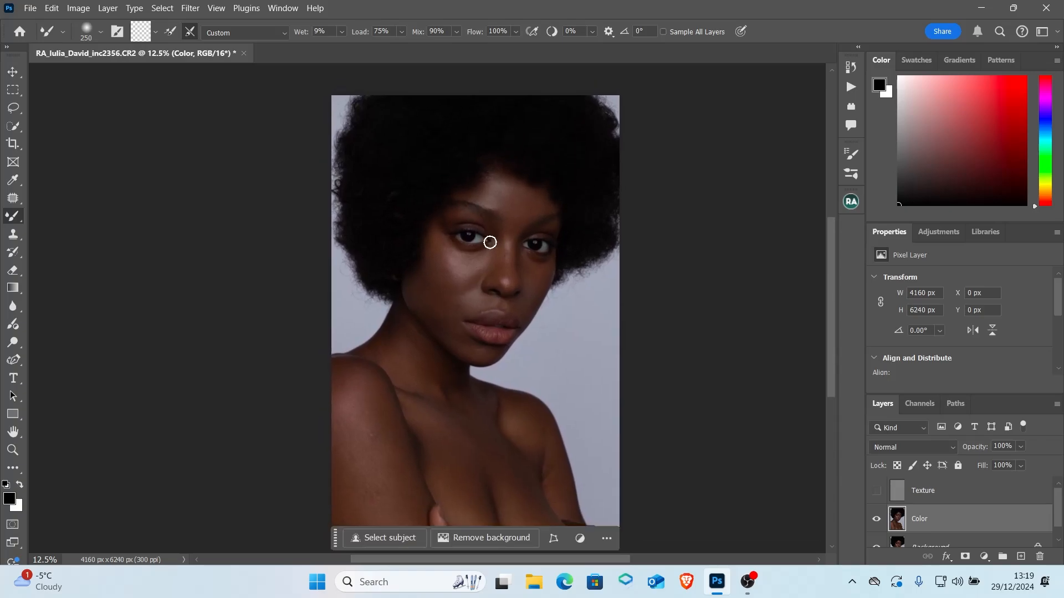
# Try different Mixer Brush sizes over the portrait, ending at 500 px, and open the brush tip settings
pyautogui.press(']')
pyautogui.press('[')
pyautogui.press(']')
pyautogui.press(']')
pyautogui.press('[')
pyautogui.press('[')
pyautogui.press(']')
pyautogui.press(']')
pyautogui.press(']')
pyautogui.press(']')
pyautogui.press(']')
pyautogui.press('[')
pyautogui.press('[')
pyautogui.click(64, 32)
pyautogui.click(100, 33)
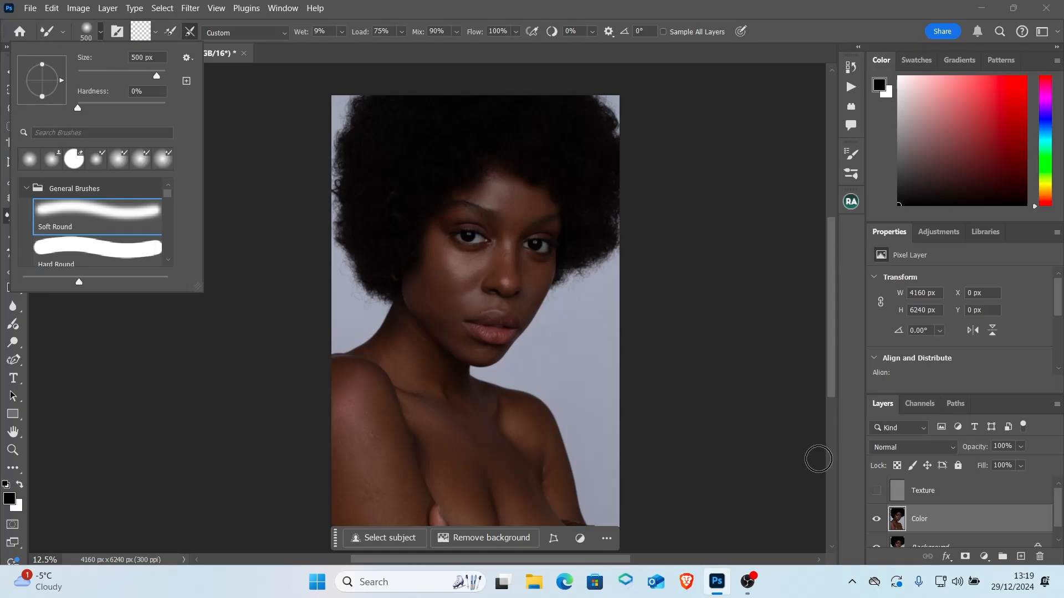
pyautogui.click(7, 73)
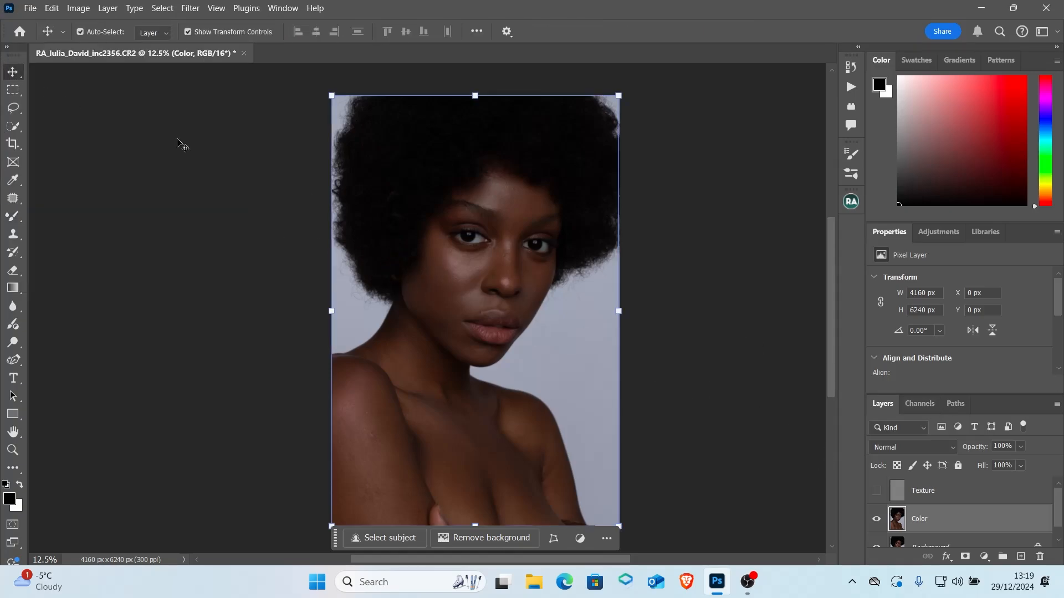
pyautogui.click(676, 296)
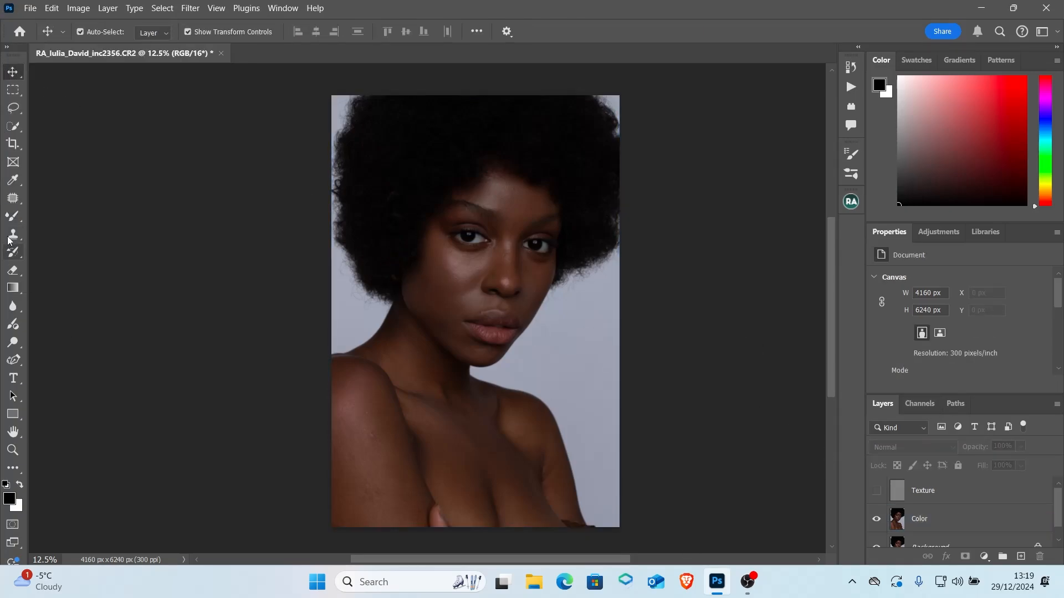
pyautogui.click(13, 216)
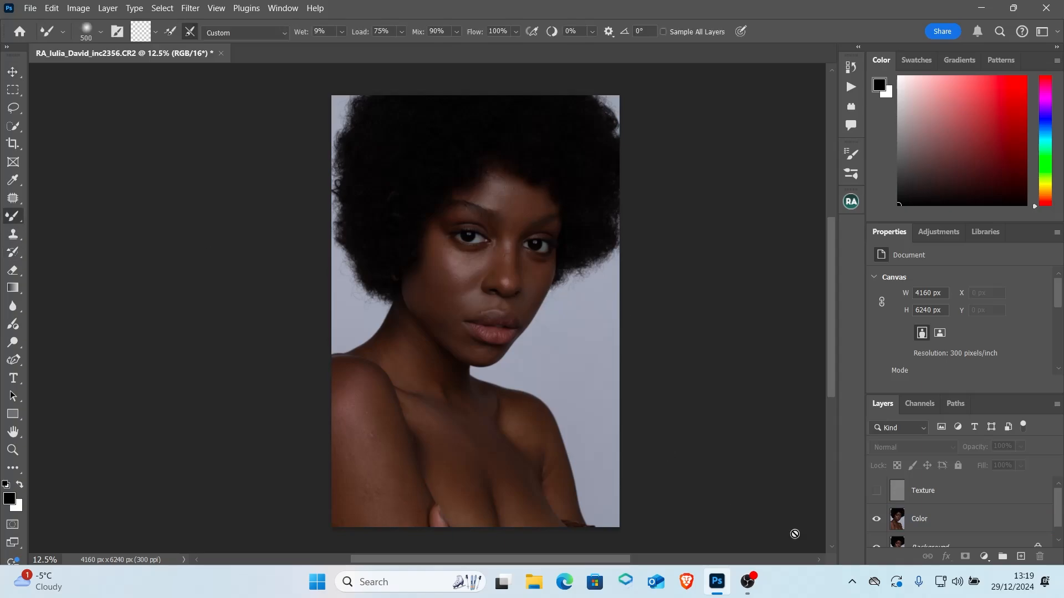
pyautogui.click(933, 521)
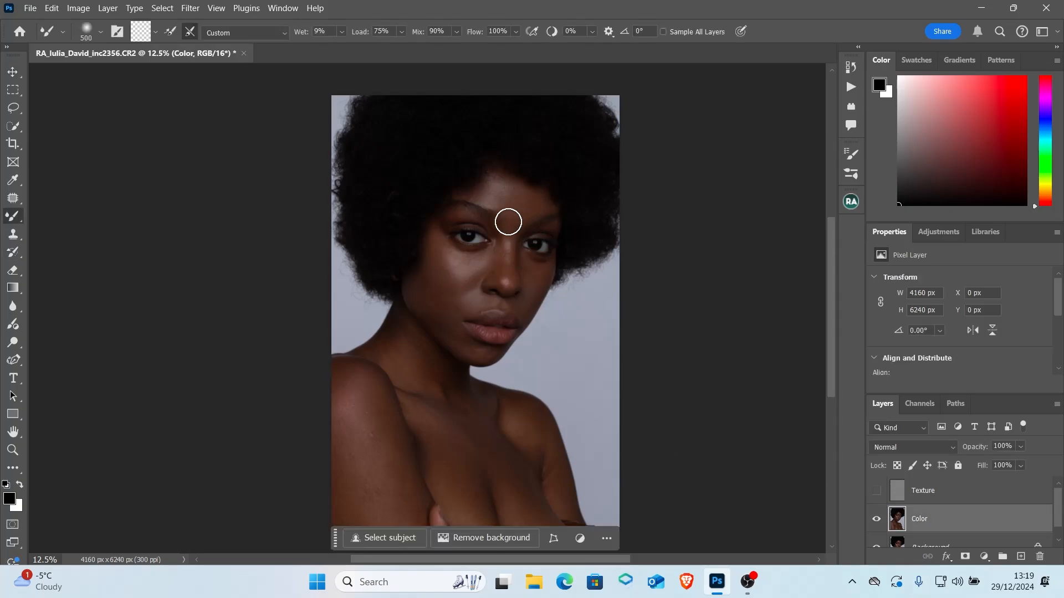
# Blend the skin tones around the jaw and neck on the Color layer with the Mixer Brush, reducing its size from 250 px to 175 px
pyautogui.press('[')
pyautogui.press('[')
pyautogui.press('[')
pyautogui.hotkey('ctrl', '+')
pyautogui.hotkey('ctrl', '+')
pyautogui.hotkey('ctrl', '+')
pyautogui.hotkey('ctrl', '+')
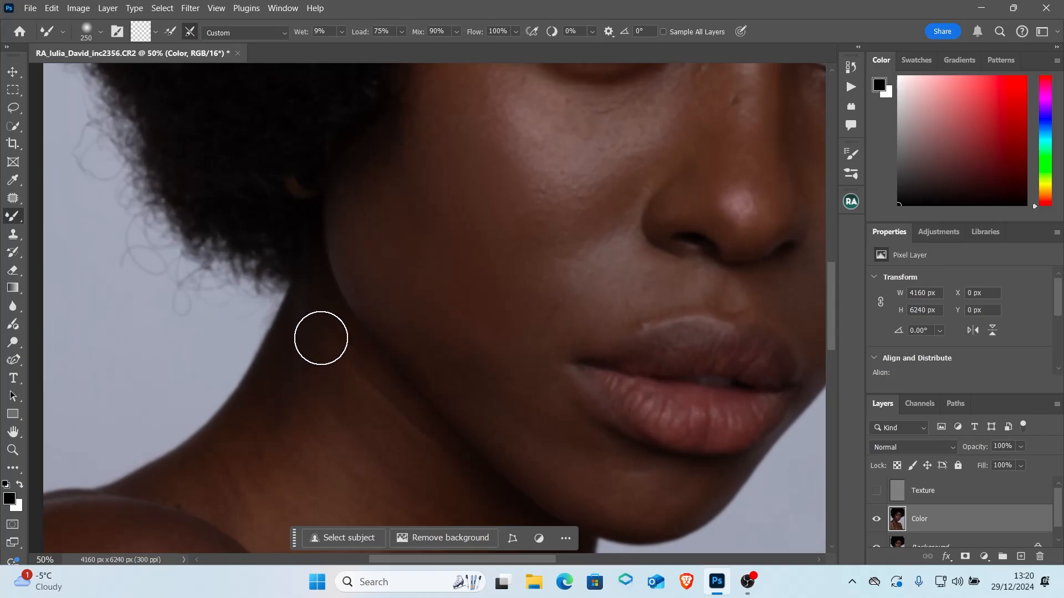
pyautogui.press('[')
pyautogui.press('[')
pyautogui.press('[')
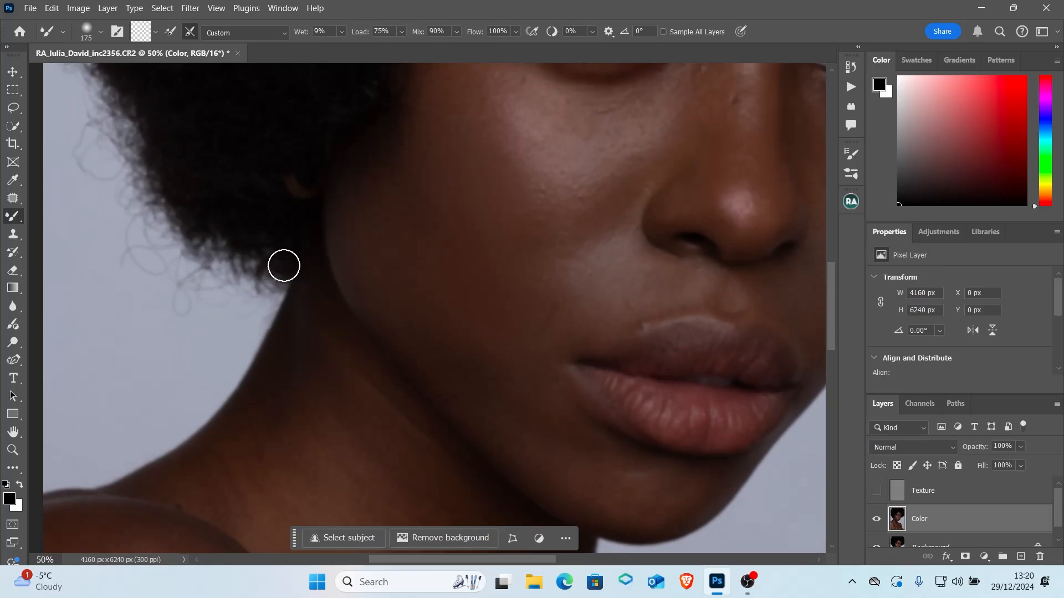
pyautogui.press('[')
# Blend the skin tones on the shoulder and upper arm on the Color layer with the Mixer Brush enlarged to 400 px
pyautogui.hotkey('ctrl', '-')
pyautogui.hotkey('ctrl', '-')
pyautogui.hotkey('ctrl', '-')
pyautogui.hotkey('ctrl', '-')
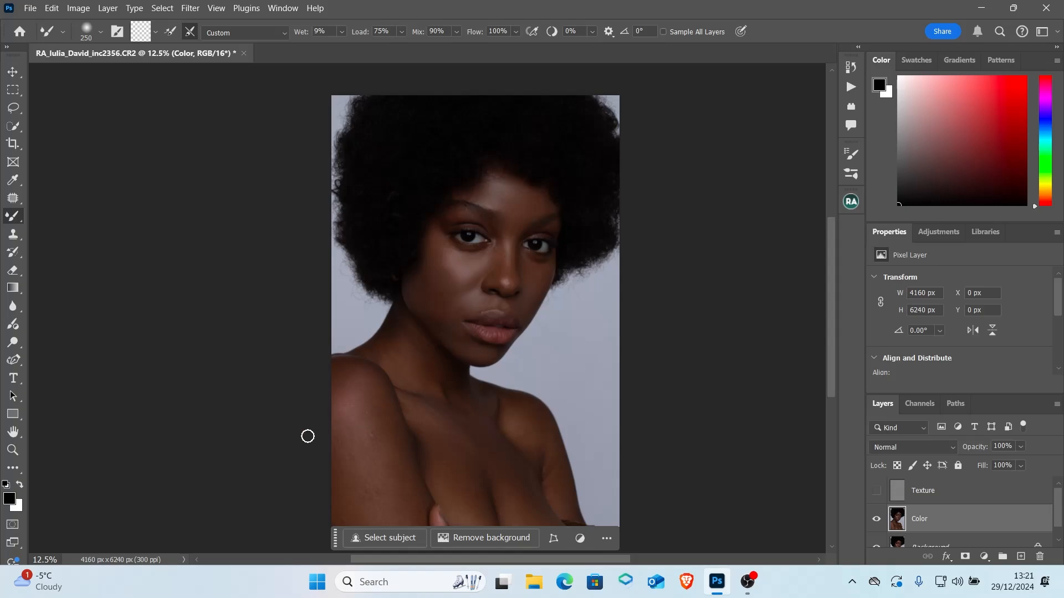
pyautogui.press(']')
pyautogui.press(']')
pyautogui.press(']')
pyautogui.press('[')
pyautogui.scroll(-2, 449, 381)
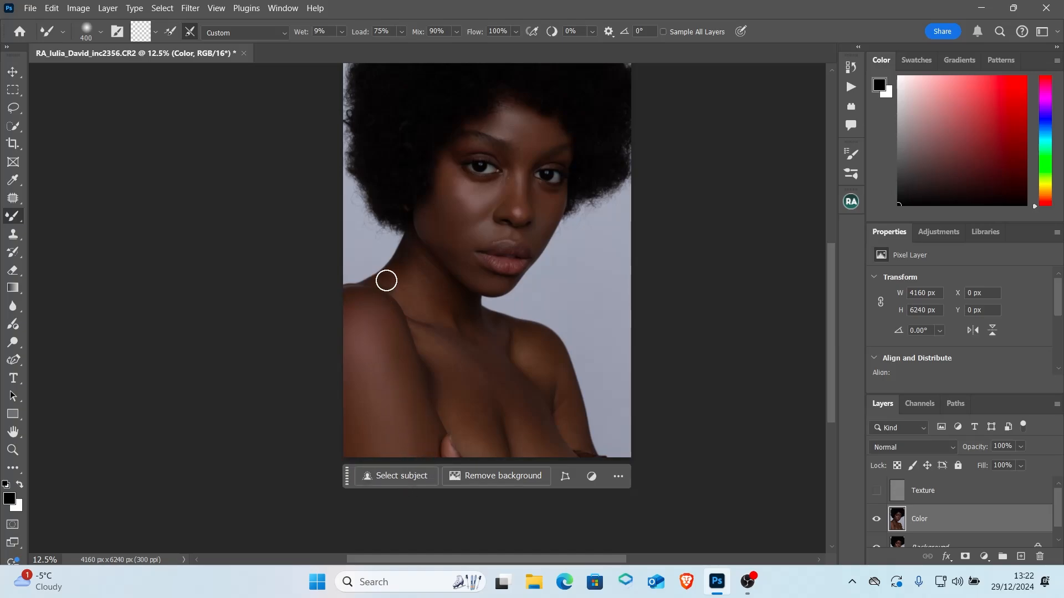
pyautogui.moveTo(398, 280); pyautogui.dragTo(387, 348)
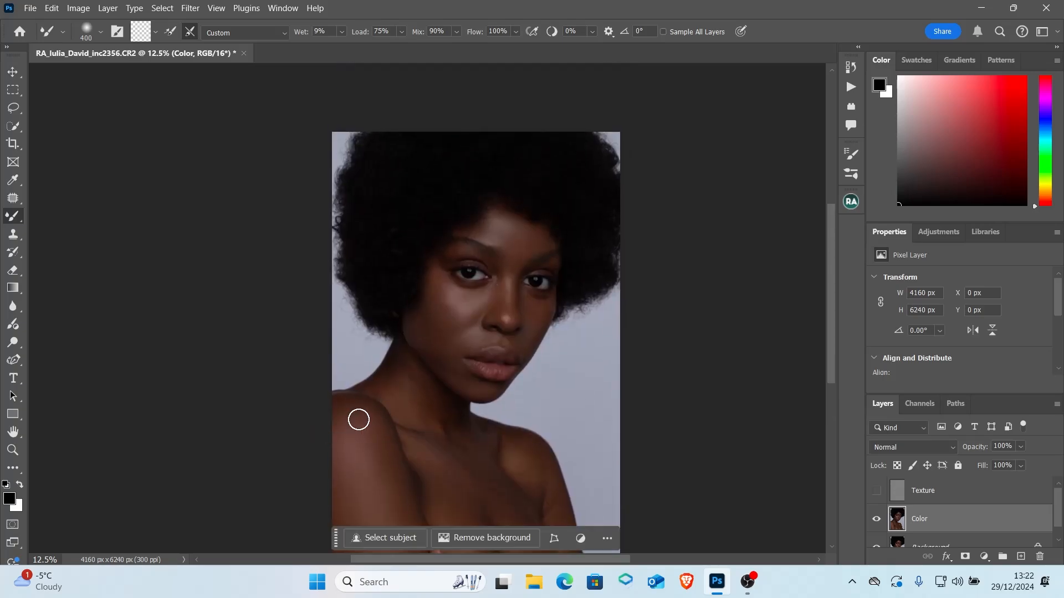
pyautogui.scroll(-2, 378, 424)
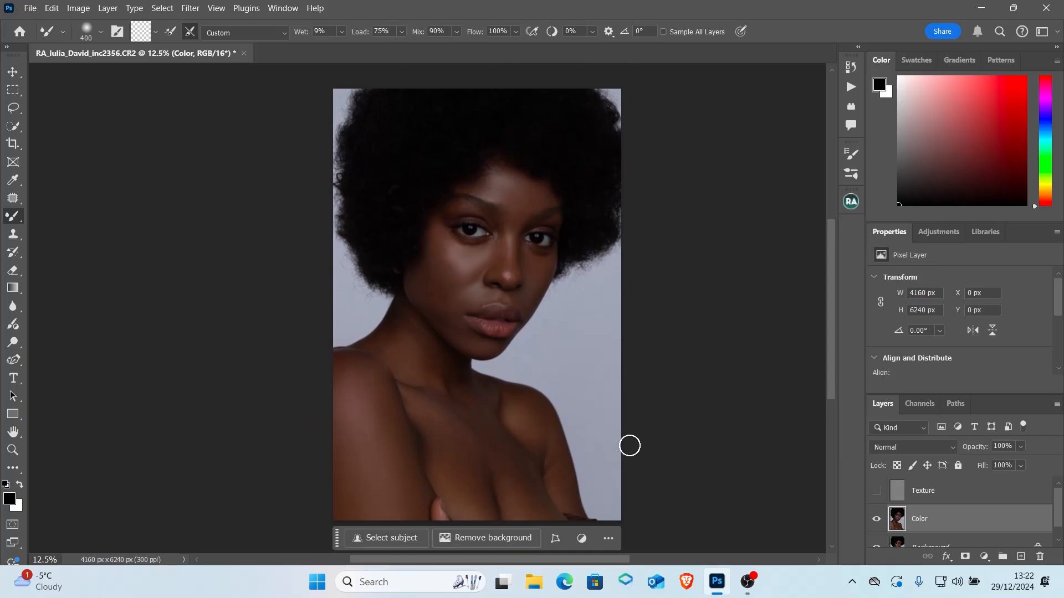
# Reduce the Mixer Brush to 250 px and blend the skin tones around the neck and shoulder on the Color layer
pyautogui.scroll(2, 520, 349)
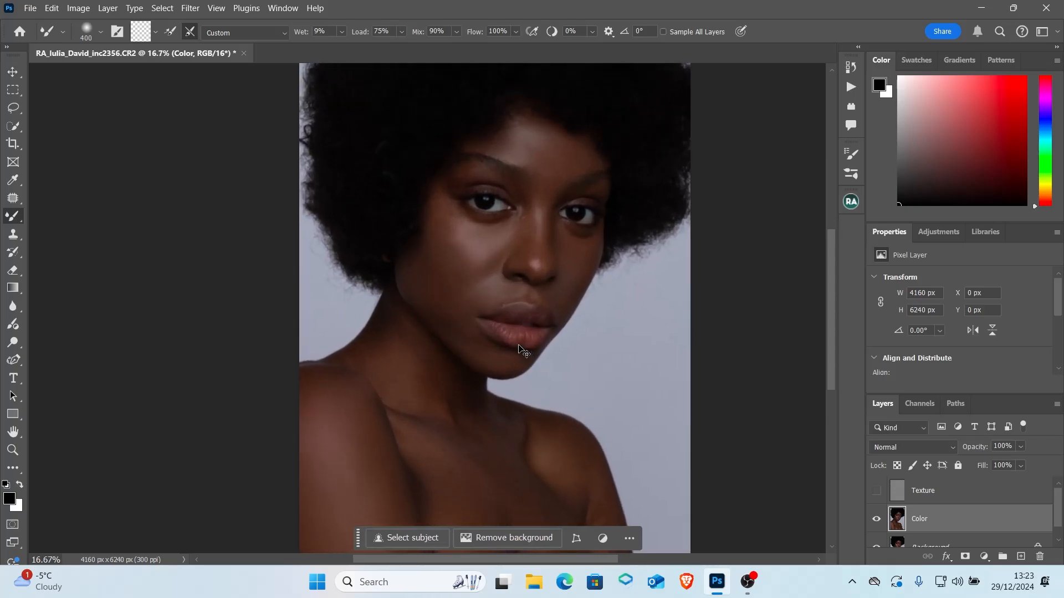
pyautogui.scroll(1, 521, 350)
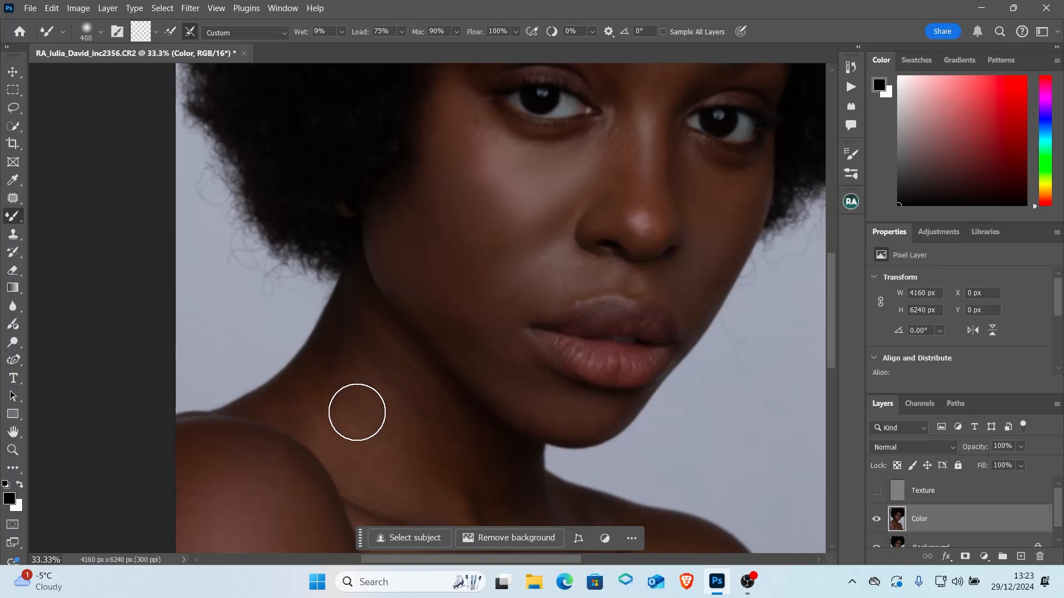
pyautogui.scroll(-3, 337, 439)
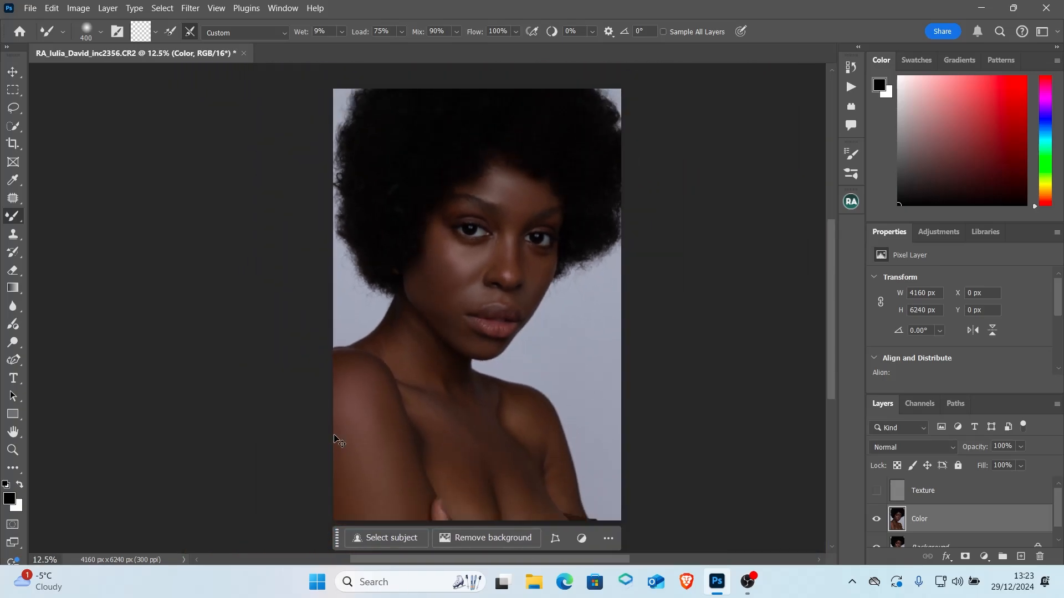
pyautogui.moveTo(412, 373); pyautogui.dragTo(347, 400)
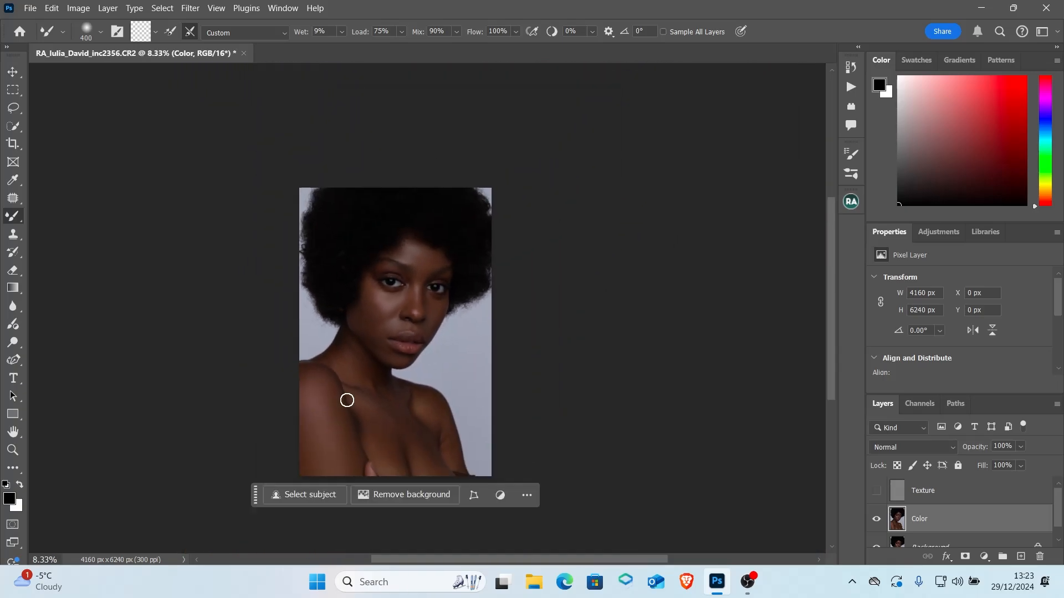
pyautogui.scroll(2, 347, 400)
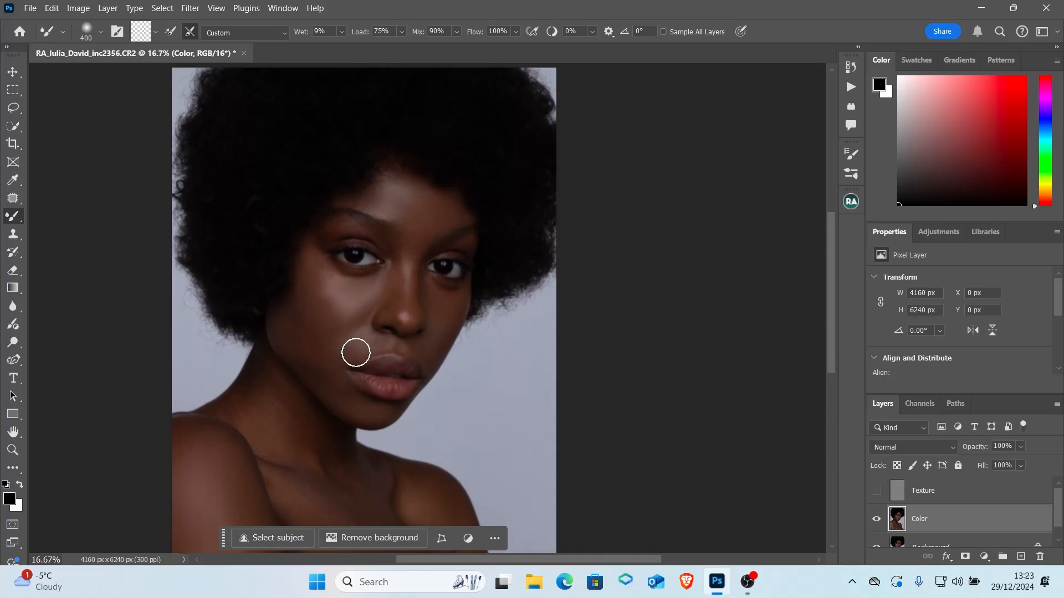
pyautogui.press('[')
pyautogui.press('[')
pyautogui.press('[')
pyautogui.moveTo(473, 432)
pyautogui.mouseDown()
pyautogui.moveTo(612, 216)
pyautogui.moveTo(591, 325)
pyautogui.mouseUp()
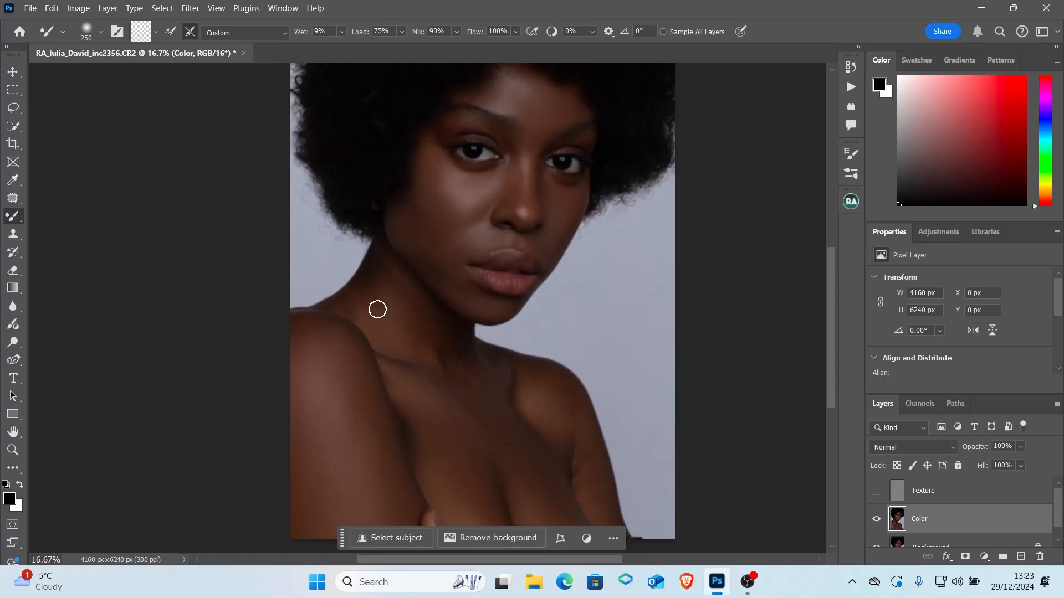
# Blend the skin tones across the chest and collarbone on the Color layer, enlarging the Mixer Brush to 400 px and 600 px
pyautogui.press(']')
pyautogui.press(']')
pyautogui.moveTo(482, 434); pyautogui.dragTo(493, 401)
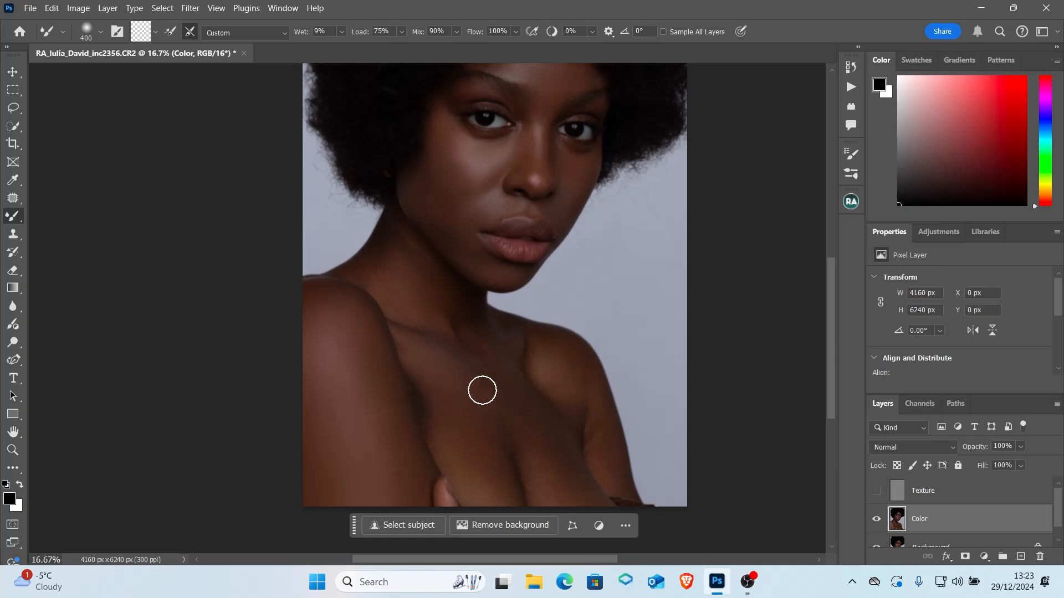
pyautogui.press('[')
pyautogui.press('[')
pyautogui.press('[')
pyautogui.press(']')
pyautogui.press(']')
pyautogui.press(']')
pyautogui.press(']')
pyautogui.press('space')
pyautogui.moveTo(513, 408); pyautogui.dragTo(507, 496)
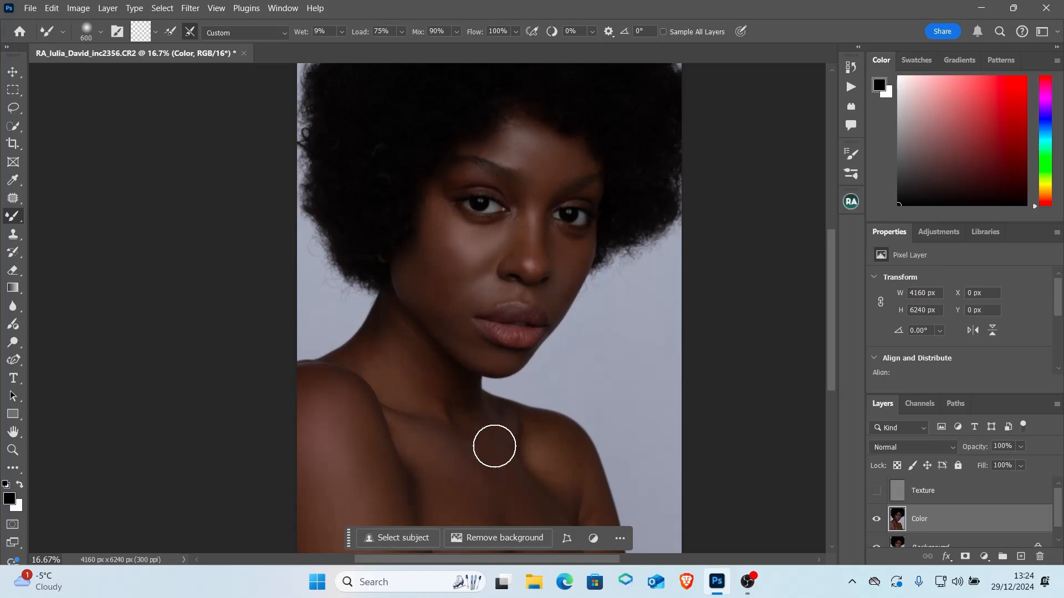
# Reduce the Mixer Brush to 300 px and smooth the far shoulder and upper chest on the Color layer
pyautogui.press('[')
pyautogui.press('[')
pyautogui.moveTo(586, 420); pyautogui.dragTo(564, 301)
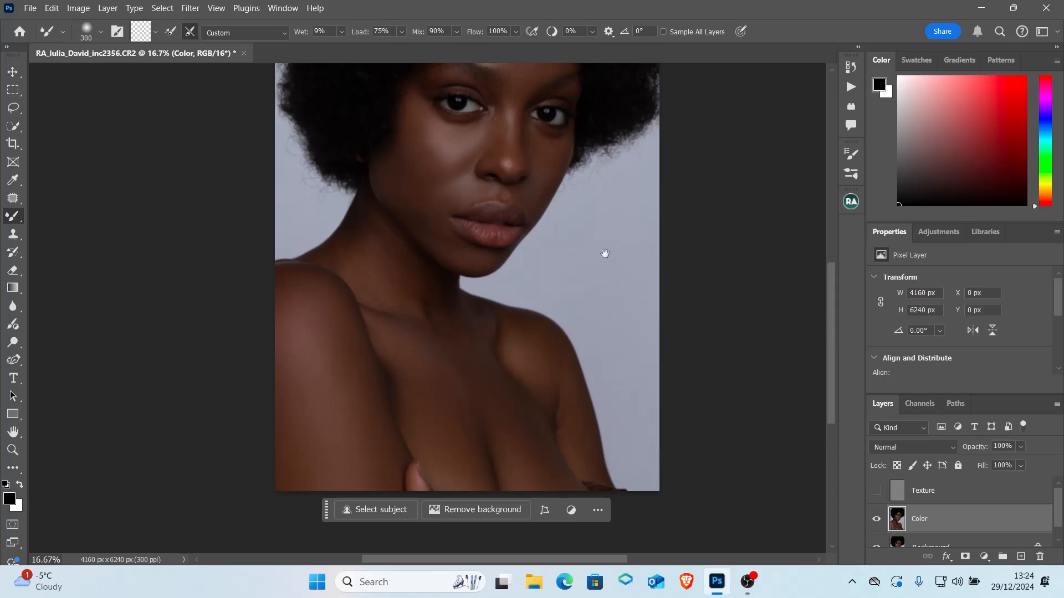
pyautogui.moveTo(605, 253); pyautogui.dragTo(617, 351)
# Compare the blended skin with the original by toggling the Color layer's visibility
pyautogui.click(878, 520)
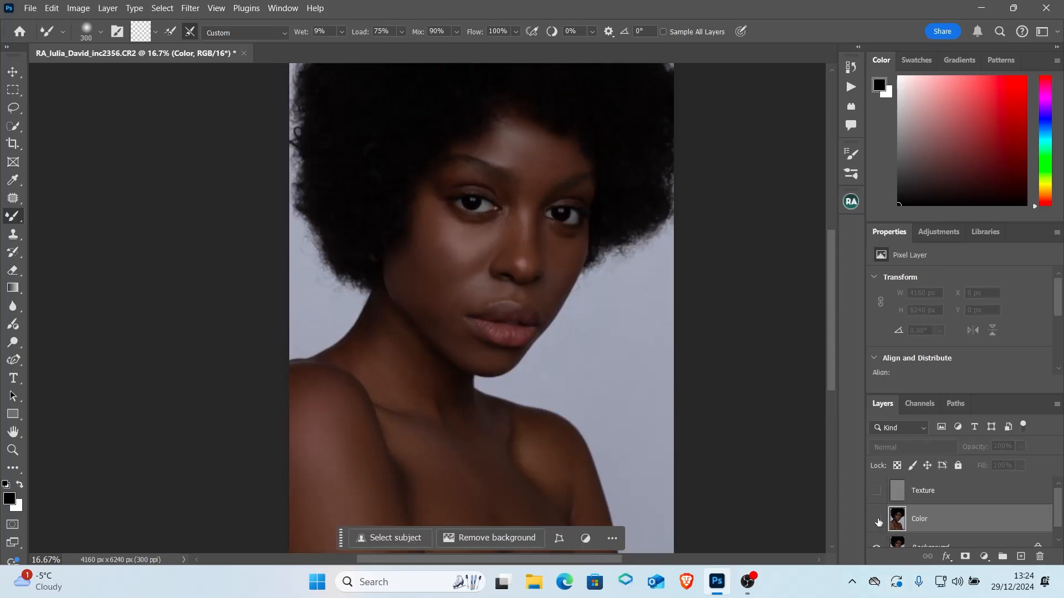
pyautogui.click(878, 521)
pyautogui.click(878, 521)
pyautogui.click(877, 521)
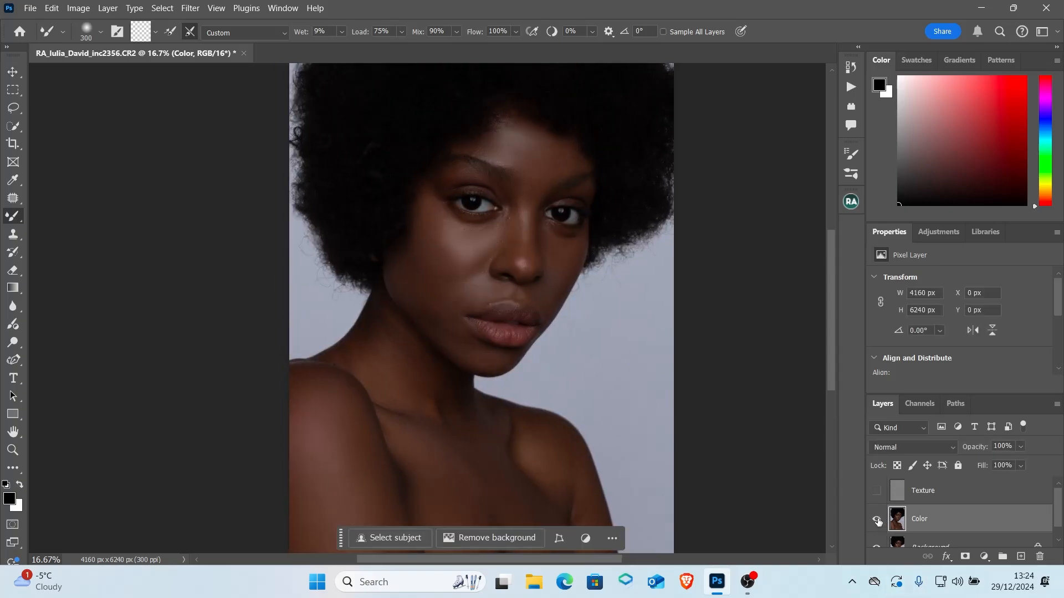
pyautogui.hotkey('ctrl', '-')
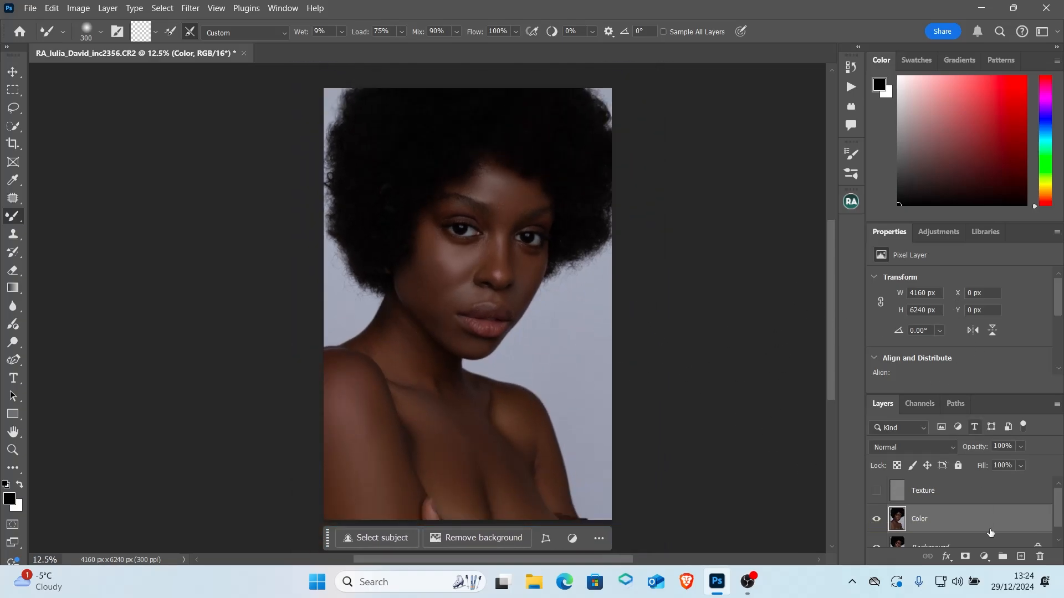
# Show the Texture layer and group it with the Color layer in a group named FS
pyautogui.click(877, 493)
pyautogui.click(979, 492)
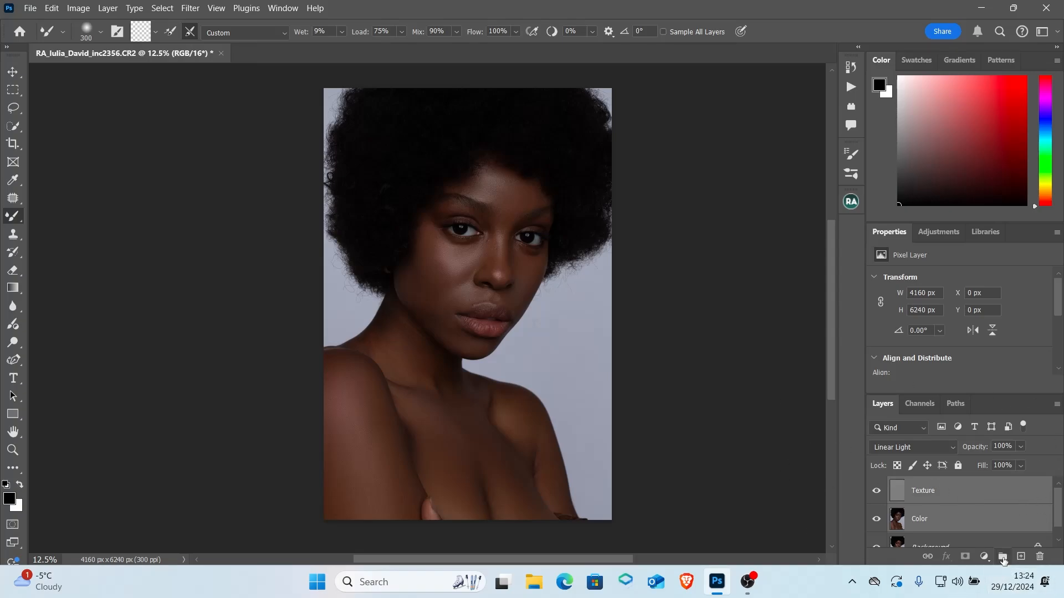
pyautogui.click(1003, 557)
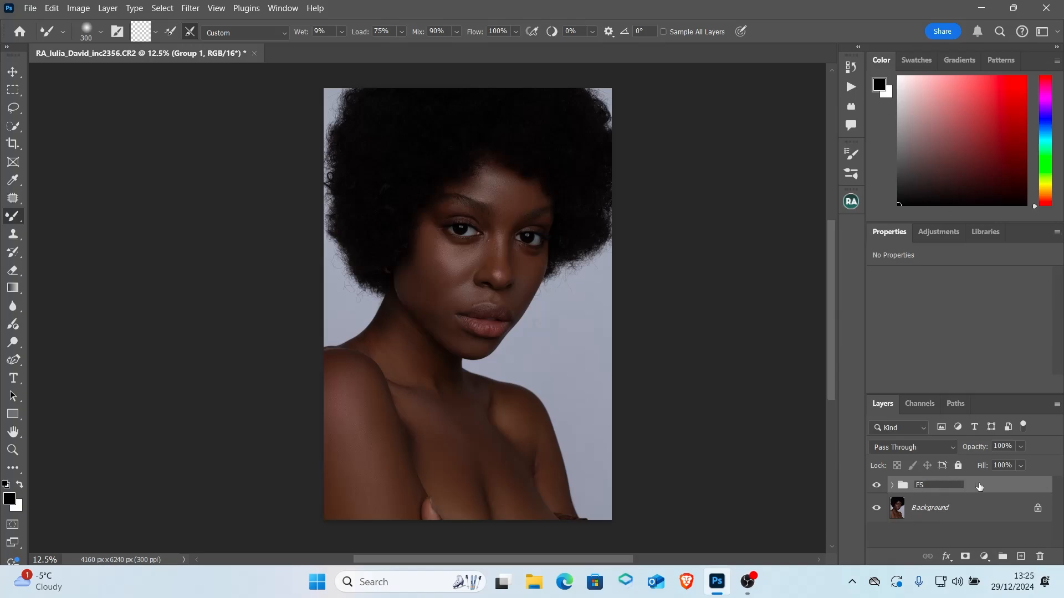
pyautogui.press('Return')
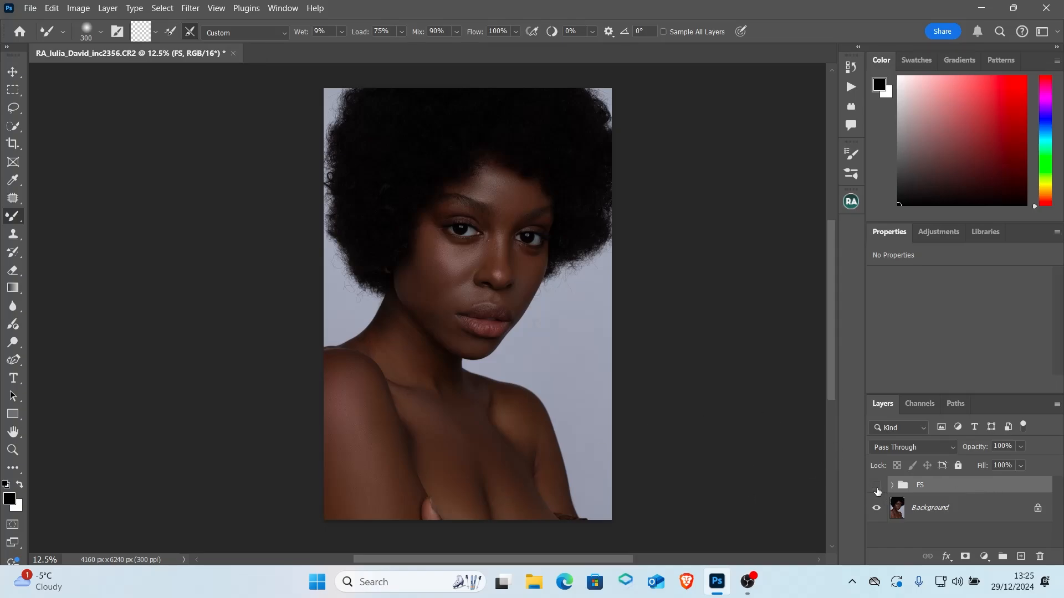
# Compare the retouch before and after by toggling the FS group's visibility, and expand the group
pyautogui.click(876, 488)
pyautogui.click(876, 487)
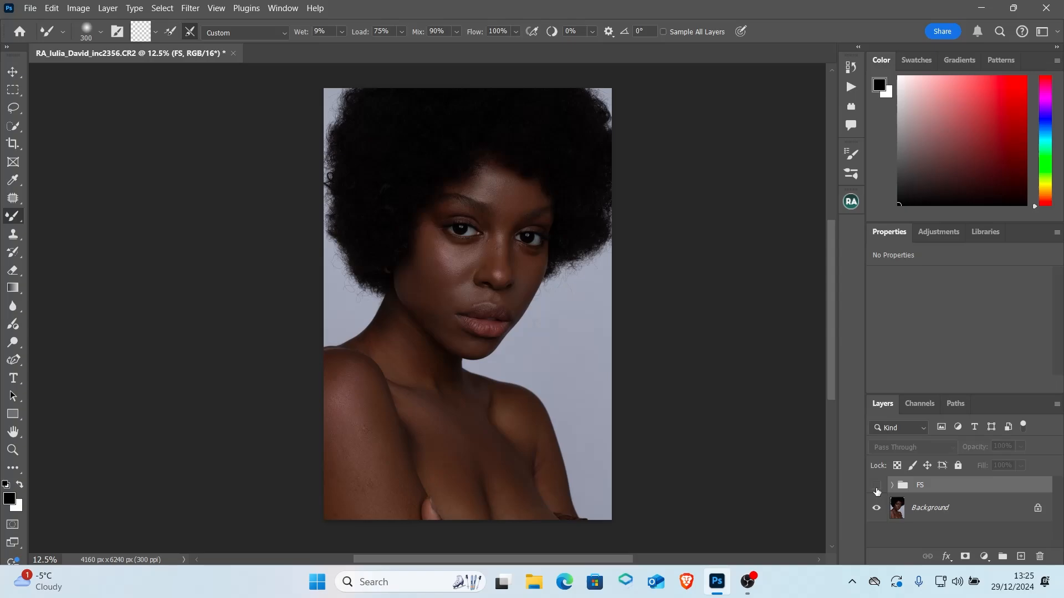
pyautogui.click(875, 487)
pyautogui.click(892, 485)
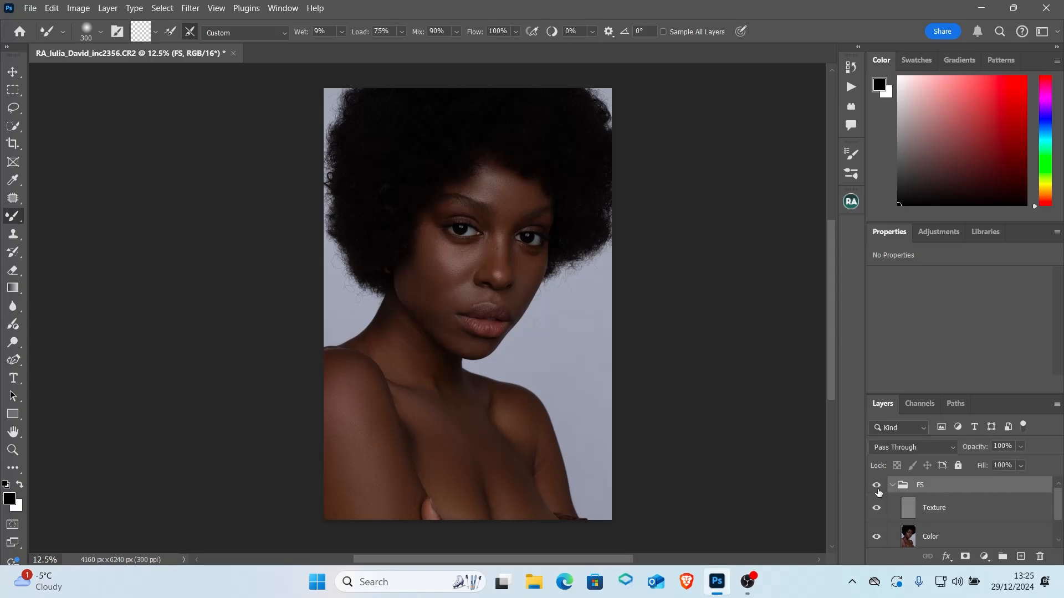
pyautogui.click(877, 489)
pyautogui.click(877, 491)
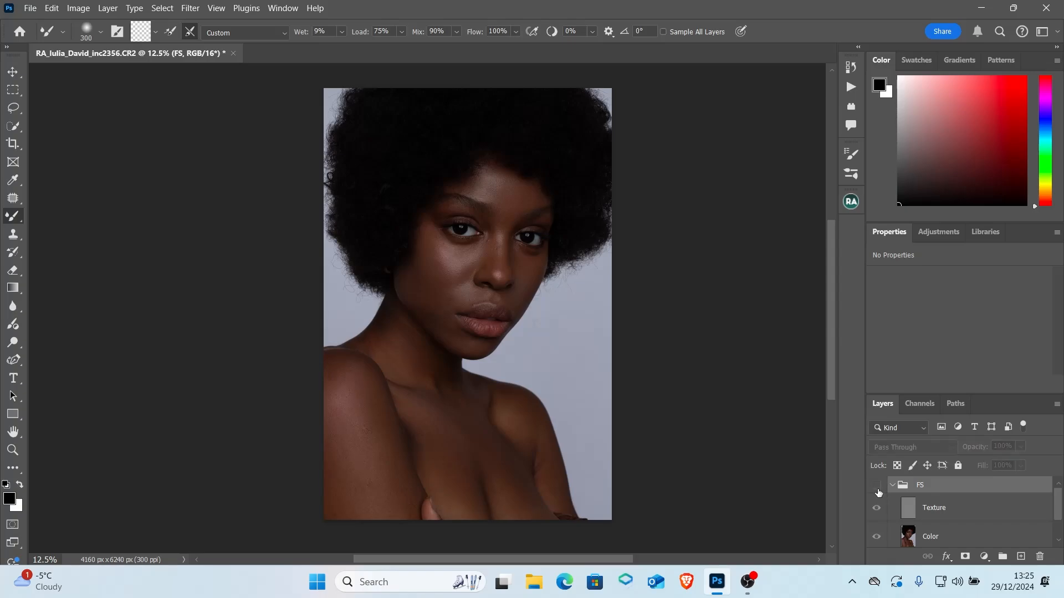
# Select the Texture layer in the FS group and switch to the Clone Stamp tool at 60 px
pyautogui.click(924, 513)
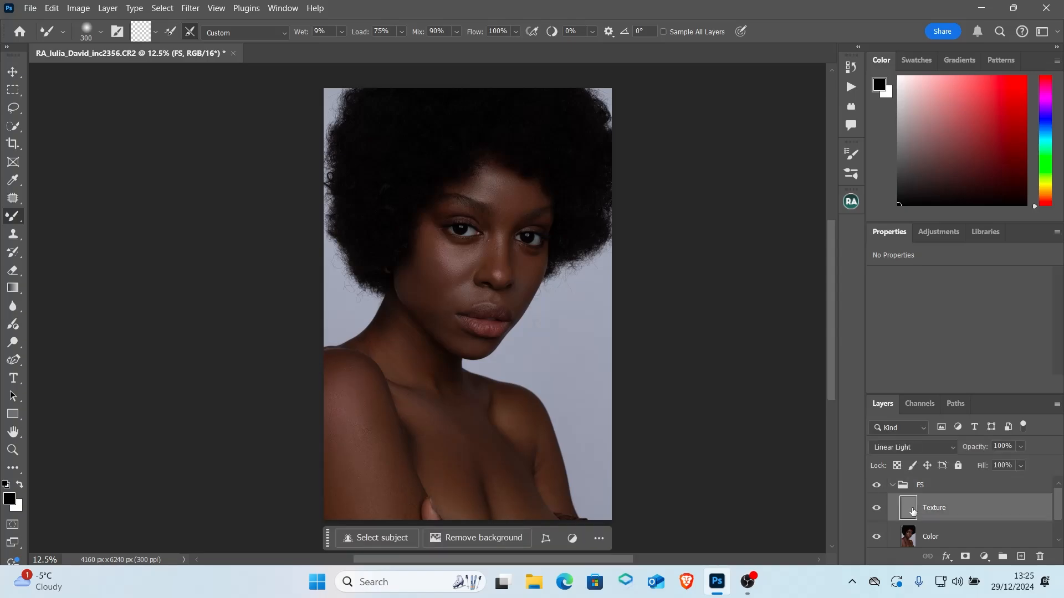
pyautogui.hotkey('ctrl', '+')
pyautogui.hotkey('ctrl', '+')
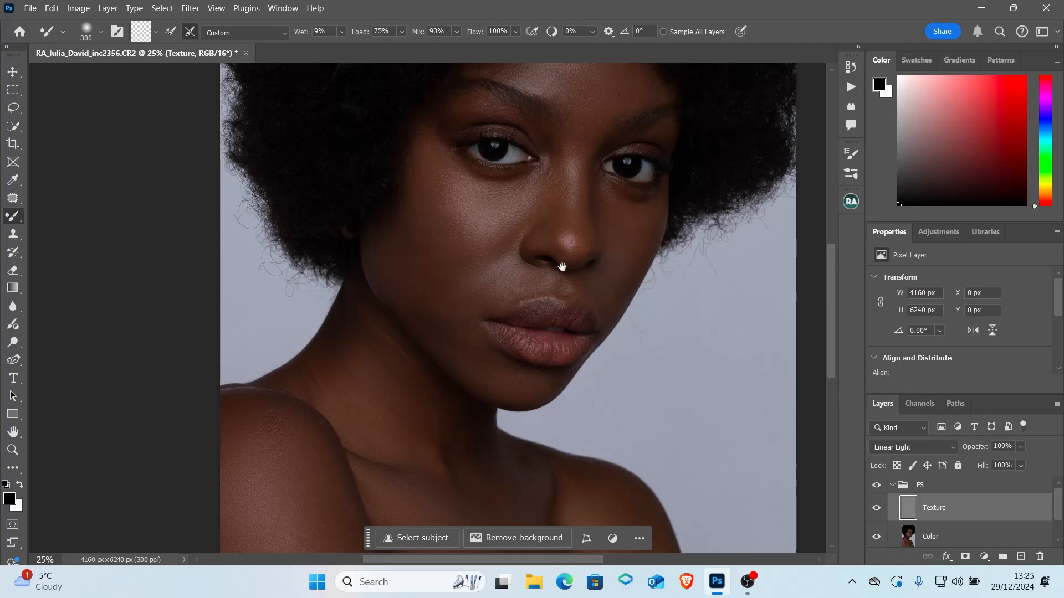
pyautogui.moveTo(566, 248); pyautogui.dragTo(558, 347)
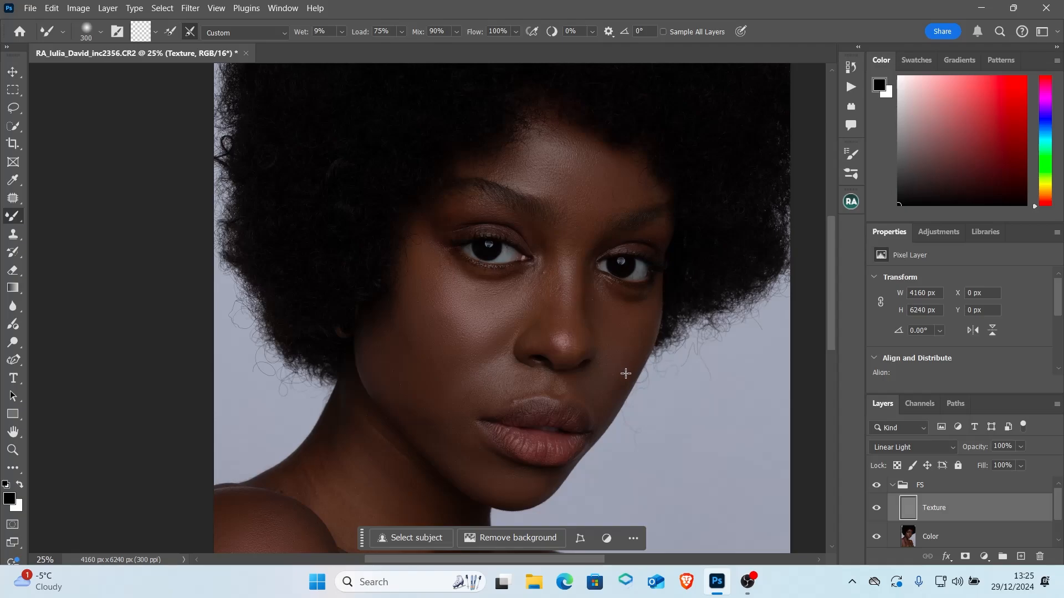
pyautogui.hotkey('ctrl', '+')
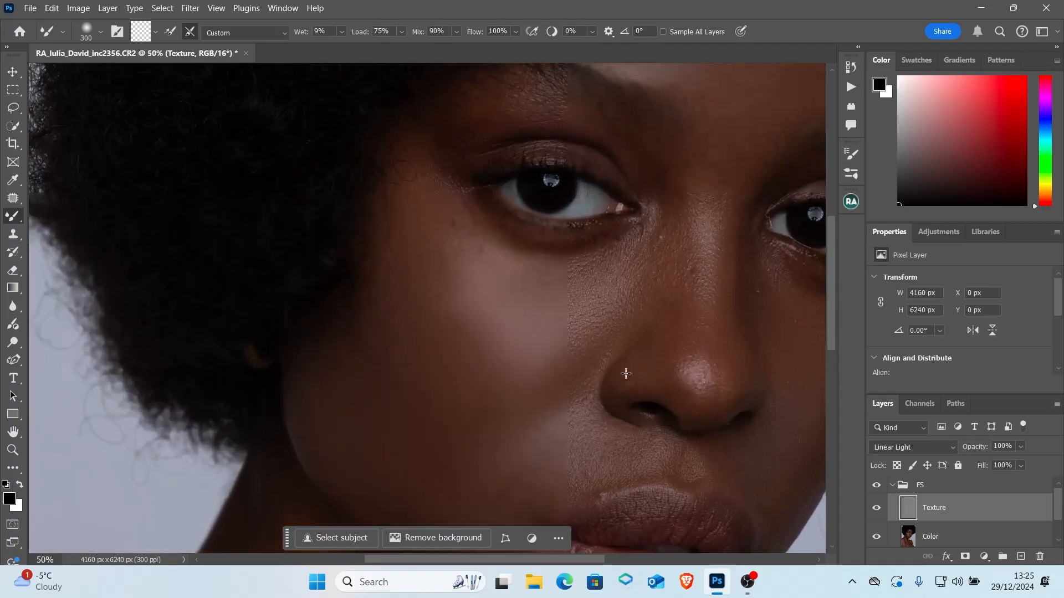
pyautogui.moveTo(627, 348); pyautogui.dragTo(534, 359)
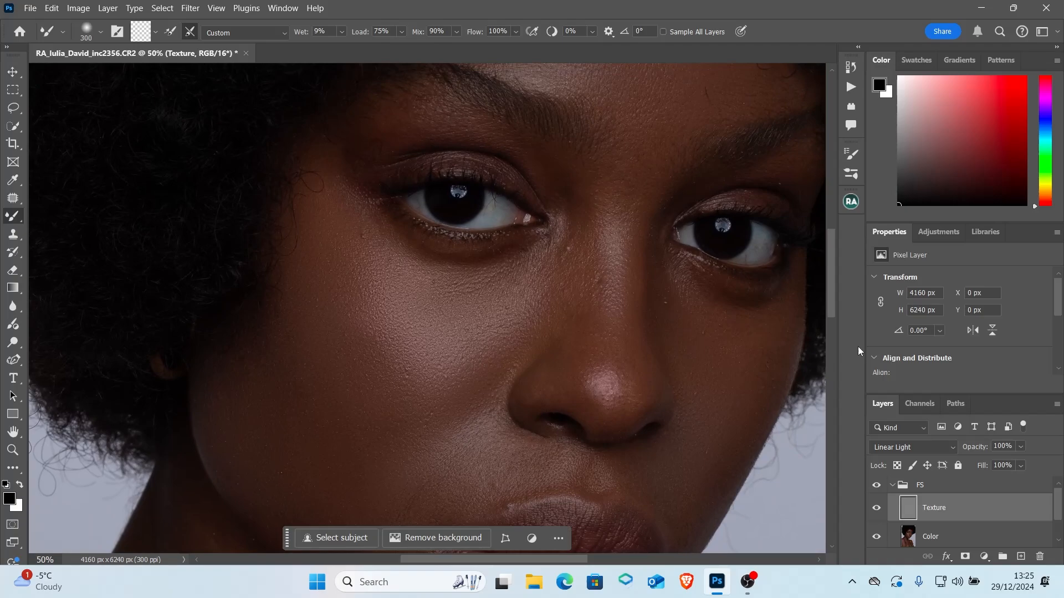
pyautogui.click(12, 234)
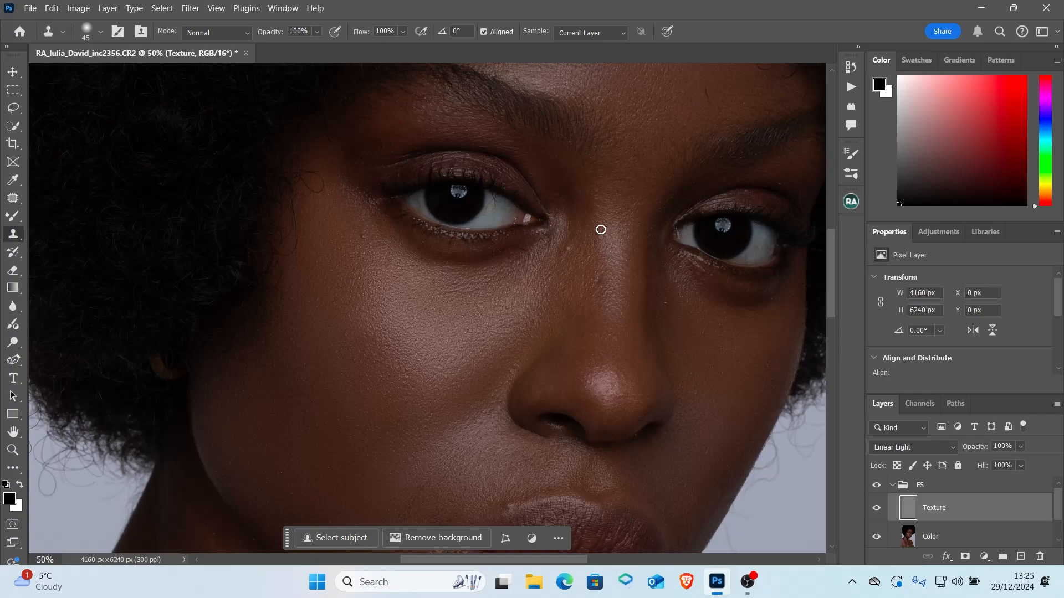
pyautogui.press(']')
# Clone clean skin texture over the small blemish between the inner eye corner and the nose on the Texture layer
pyautogui.hotkey('ctrl', '+')
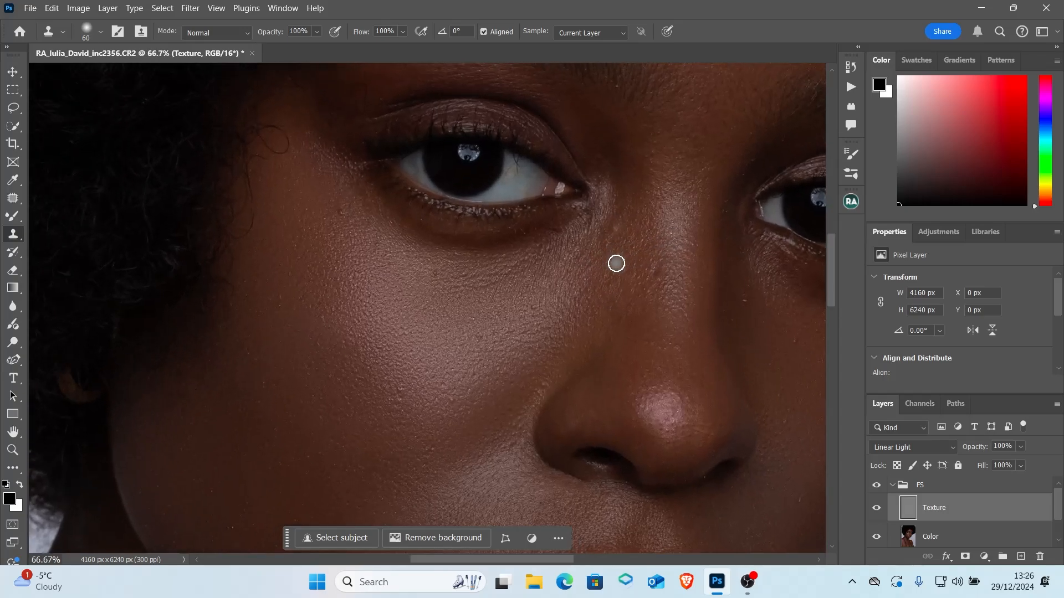
pyautogui.hotkey('ctrl', '+')
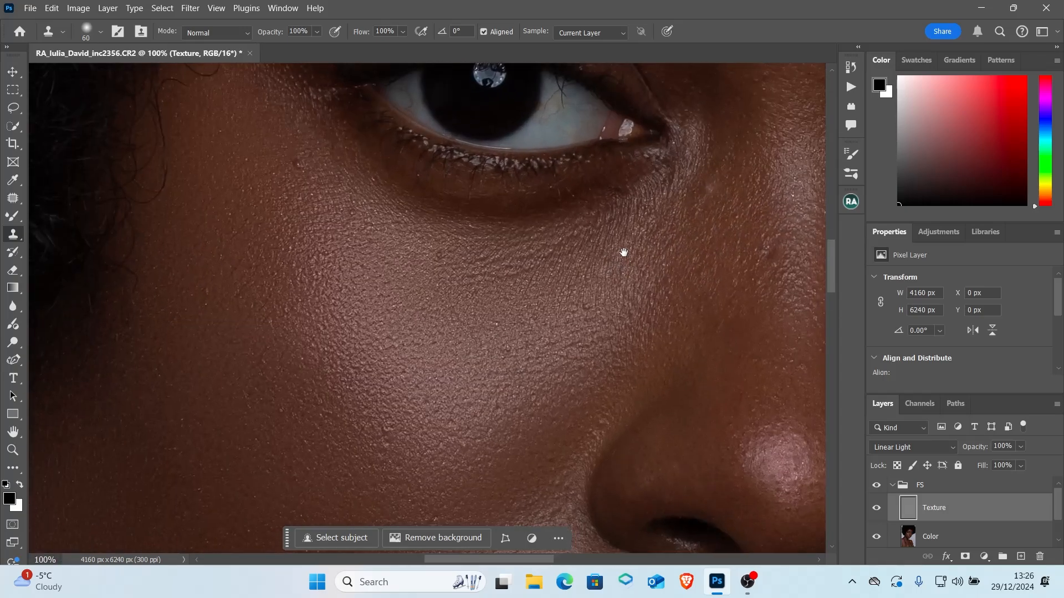
pyautogui.moveTo(624, 252); pyautogui.dragTo(478, 301)
pyautogui.hotkey('ctrl', '+')
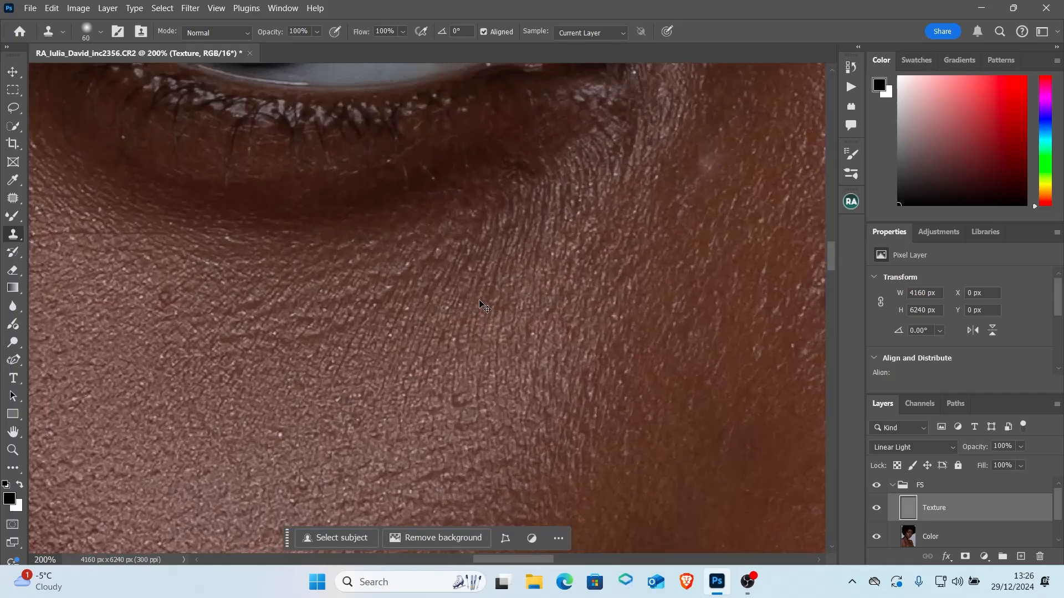
pyautogui.moveTo(612, 356); pyautogui.dragTo(453, 416)
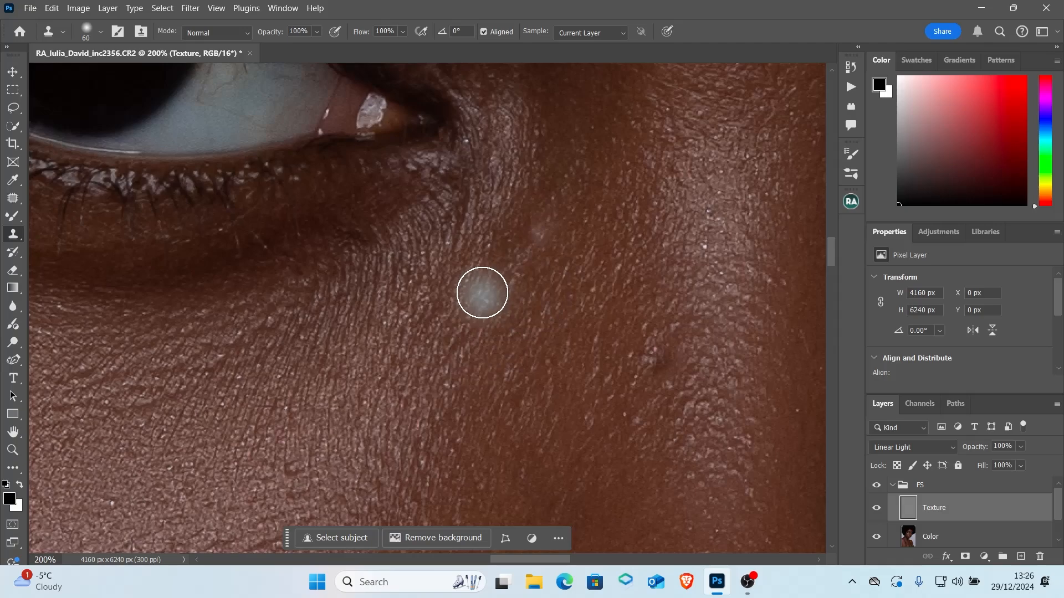
pyautogui.keyDown('alt'); pyautogui.click(527, 266); pyautogui.keyUp('alt')
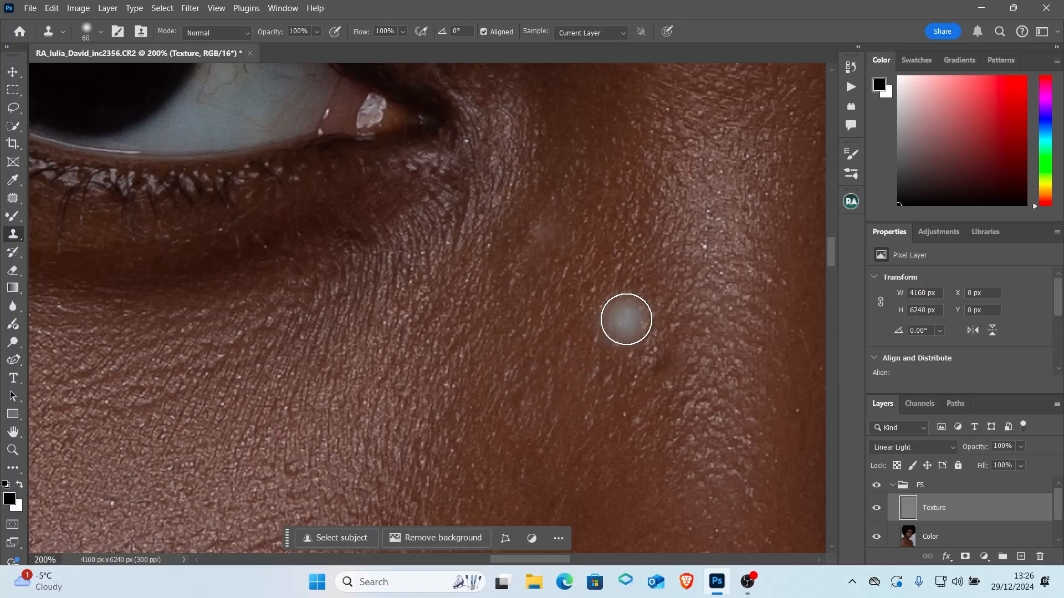
# Examine the skin texture around the eyes and nose bridge for remaining blemishes
pyautogui.hotkey('ctrl', '-')
pyautogui.hotkey('ctrl', '-')
pyautogui.hotkey('ctrl', '-')
pyautogui.hotkey('ctrl', '-')
pyautogui.hotkey('ctrl', '-')
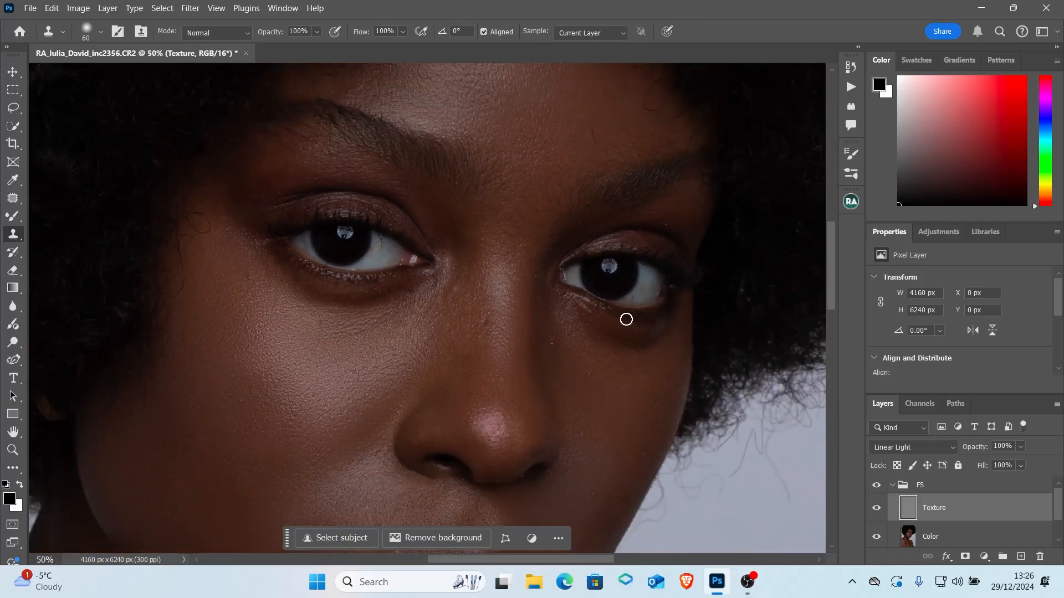
pyautogui.hotkey('ctrl', '+')
pyautogui.hotkey('ctrl', '+')
pyautogui.hotkey('ctrl', '+')
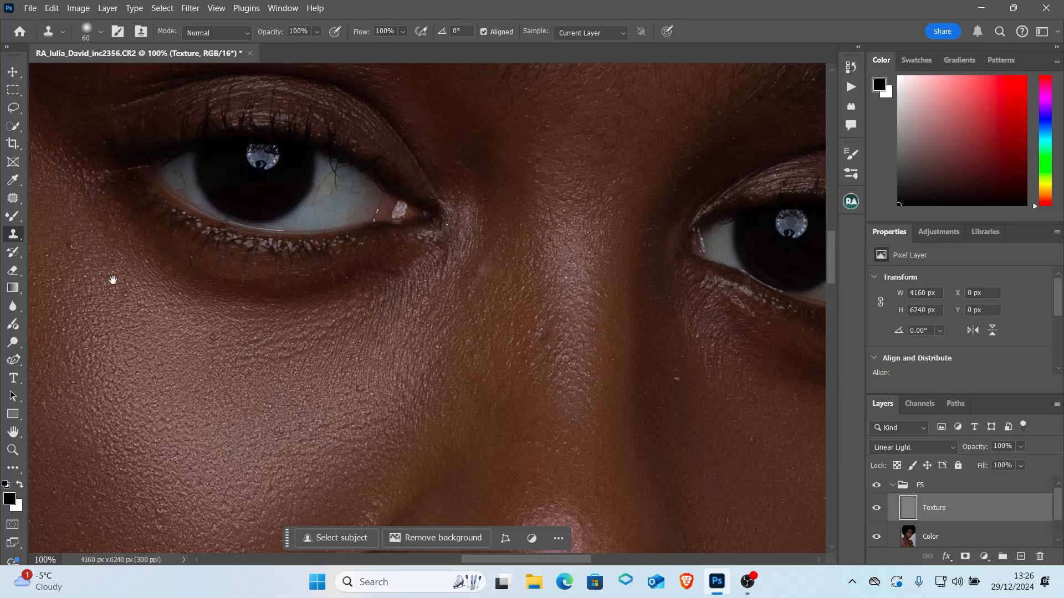
# Clone clean skin texture over the small blemish just below the outer corner of the eye on the hair side
pyautogui.moveTo(113, 281); pyautogui.dragTo(515, 356)
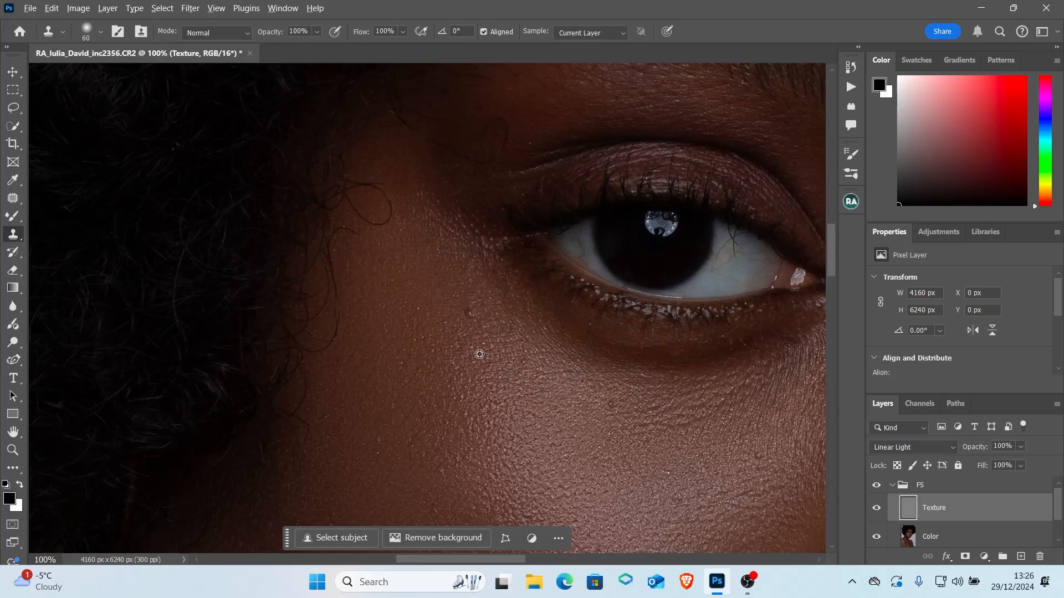
pyautogui.keyDown('alt'); pyautogui.click(456, 308); pyautogui.keyUp('alt')
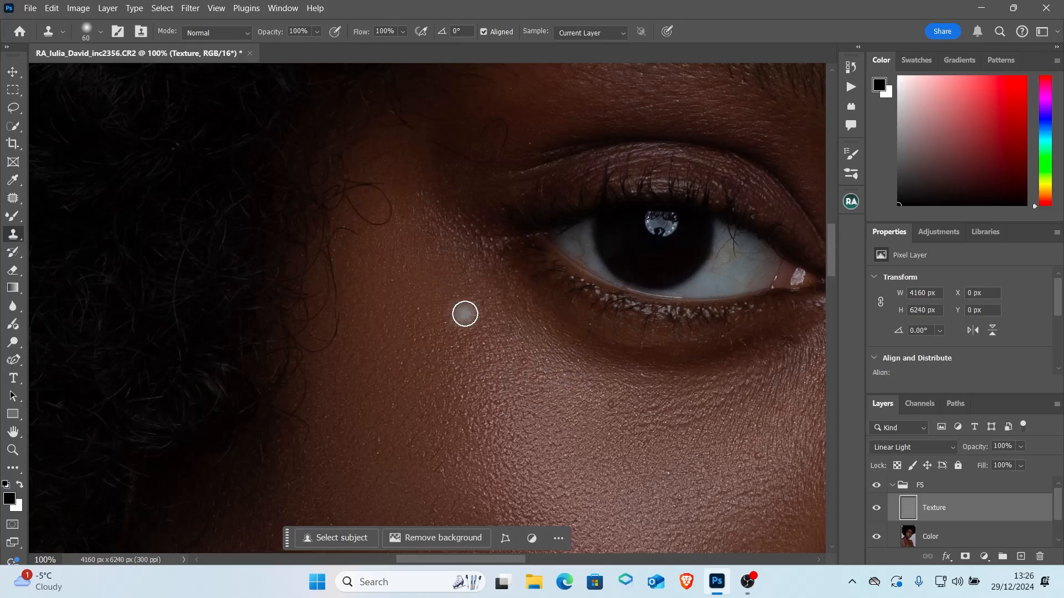
pyautogui.click(470, 314)
# Clone neighbouring skin texture over the small uneven spots on the upper cheek beneath the same eye
pyautogui.moveTo(576, 434); pyautogui.dragTo(588, 435)
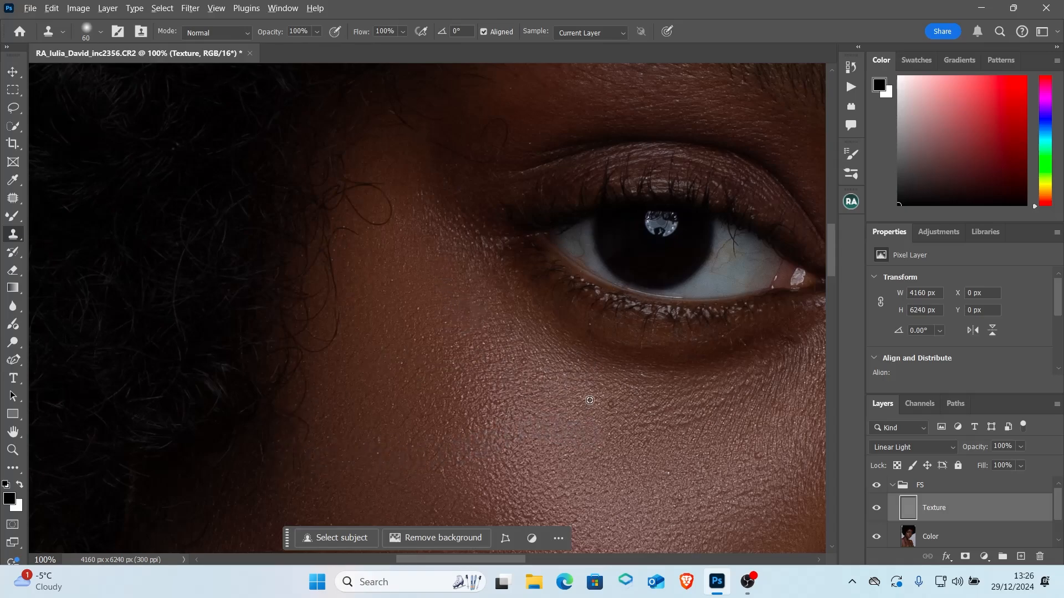
pyautogui.keyDown('alt'); pyautogui.click(600, 402); pyautogui.keyUp('alt')
pyautogui.click(613, 412)
pyautogui.keyDown('alt'); pyautogui.click(653, 413); pyautogui.keyUp('alt')
pyautogui.click(665, 430)
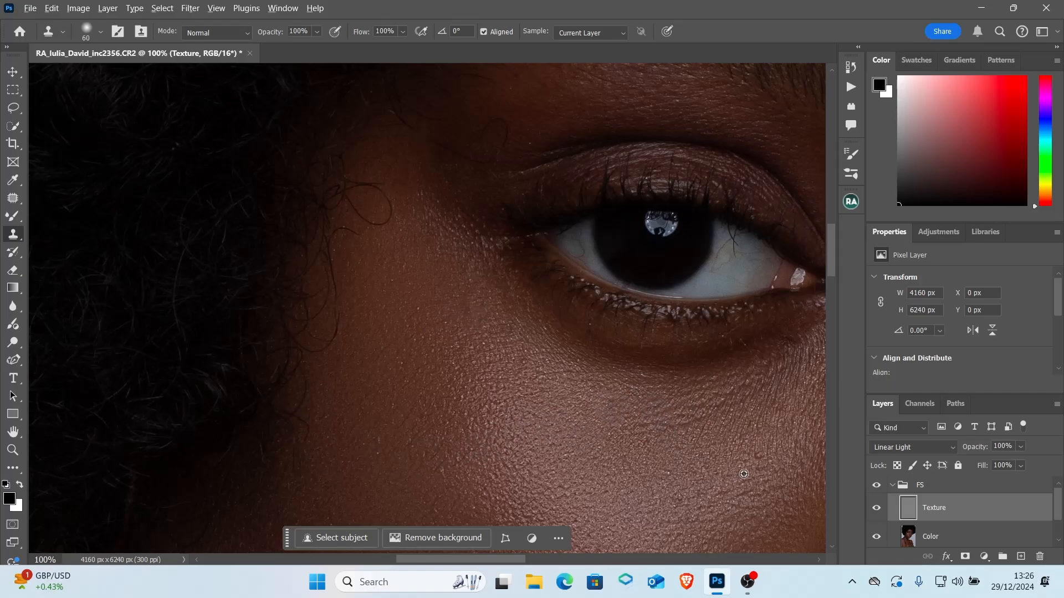
# Clone clean texture over the bright speck beside the nose and the small dark spot on the cheek below the other eye
pyautogui.moveTo(593, 527); pyautogui.dragTo(211, 100)
pyautogui.moveTo(518, 224); pyautogui.dragTo(430, 237)
pyautogui.moveTo(355, 267); pyautogui.dragTo(336, 278)
pyautogui.moveTo(454, 211)
pyautogui.mouseDown()
pyautogui.moveTo(416, 313)
pyautogui.moveTo(414, 366)
pyautogui.mouseUp()
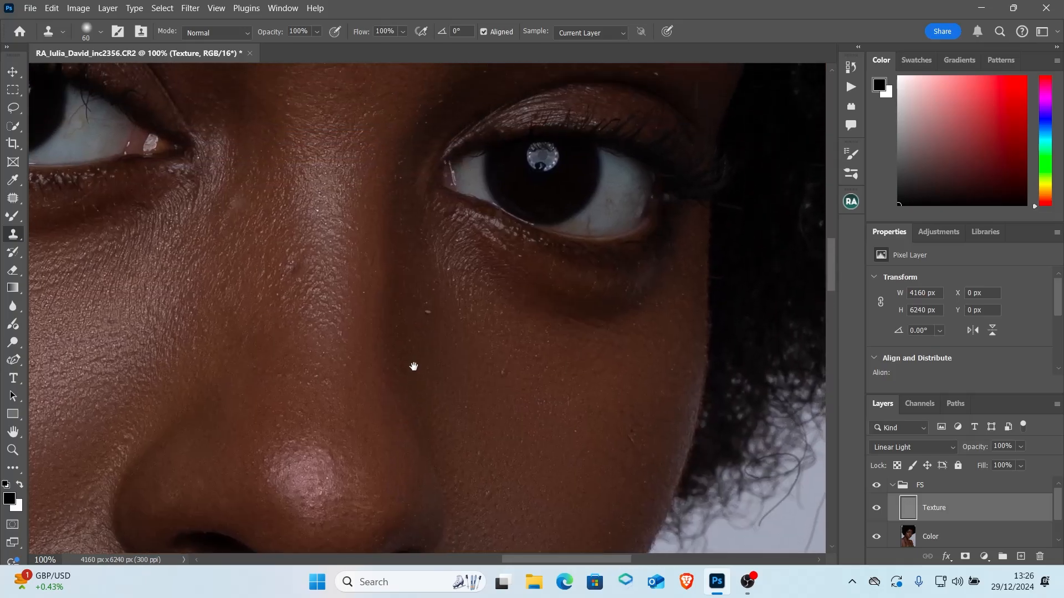
pyautogui.keyDown('alt'); pyautogui.click(426, 324); pyautogui.keyUp('alt')
pyautogui.click(425, 312)
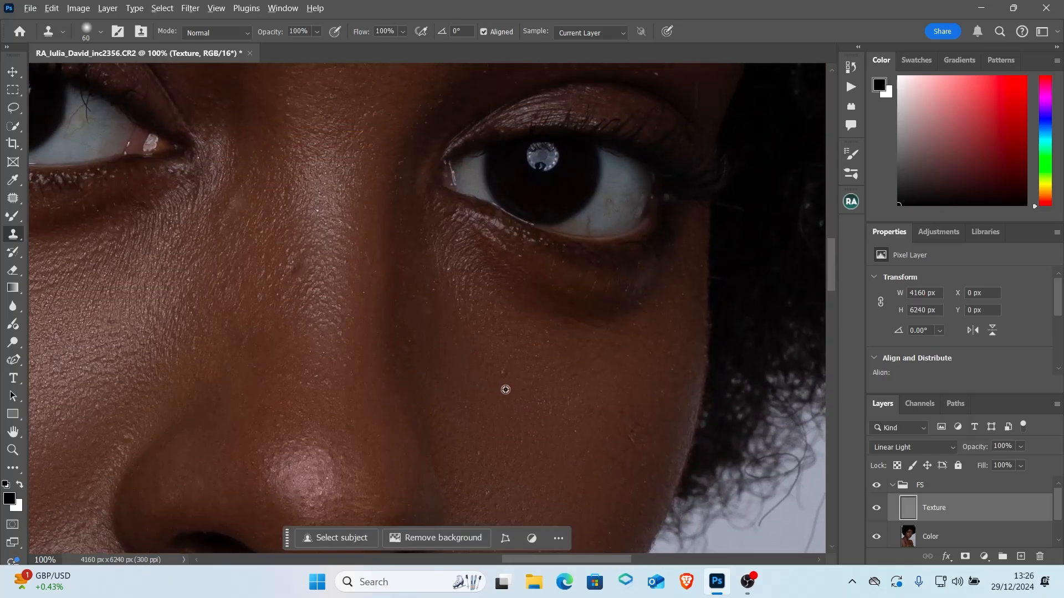
pyautogui.click(504, 379)
pyautogui.click(426, 299)
# Clone clean texture over the small blemish on the nose bridge and sample skin beside the nostril for the cheek specks
pyautogui.keyDown('alt'); pyautogui.click(291, 290); pyautogui.keyUp('alt')
pyautogui.click(294, 269)
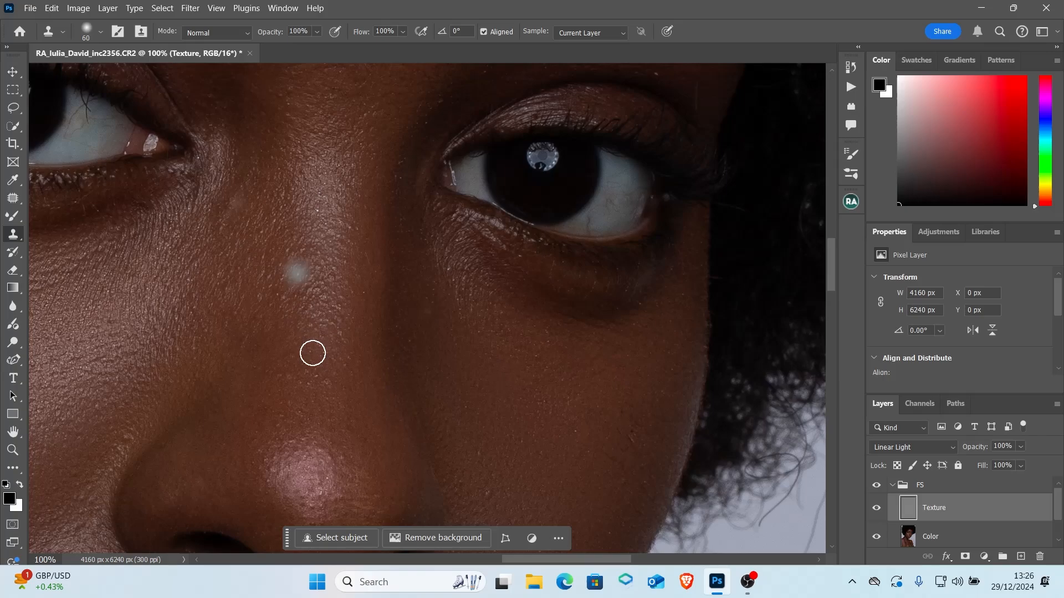
pyautogui.moveTo(550, 509); pyautogui.dragTo(583, 335)
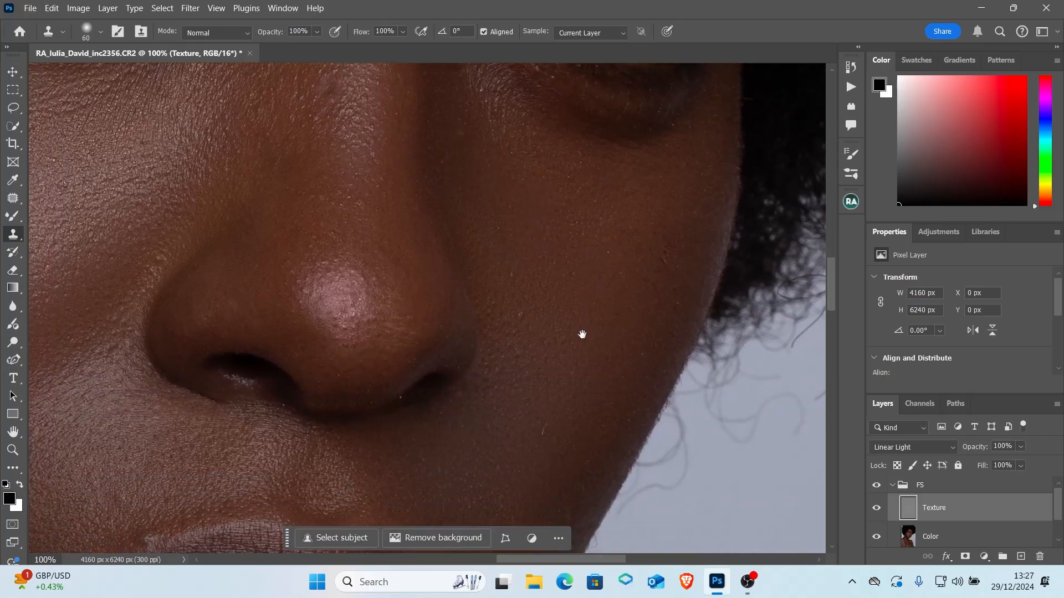
pyautogui.keyDown('alt'); pyautogui.click(524, 328); pyautogui.keyUp('alt')
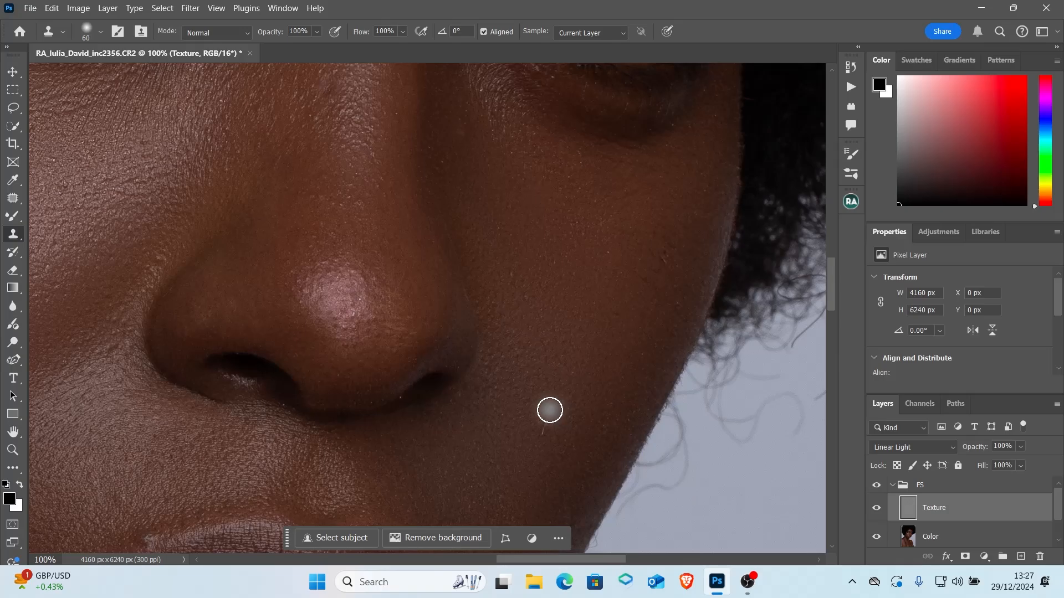
# Examine the whole face, then the cheek, nostril and upper lip edge, for remaining texture blemishes
pyautogui.scroll(-3, 550, 410)
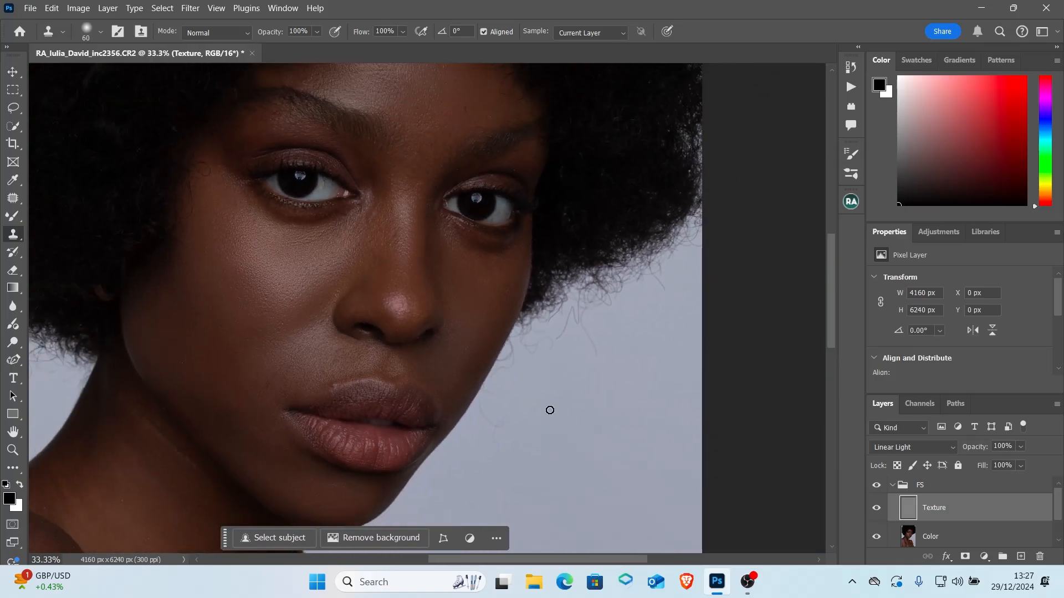
pyautogui.scroll(-1, 549, 410)
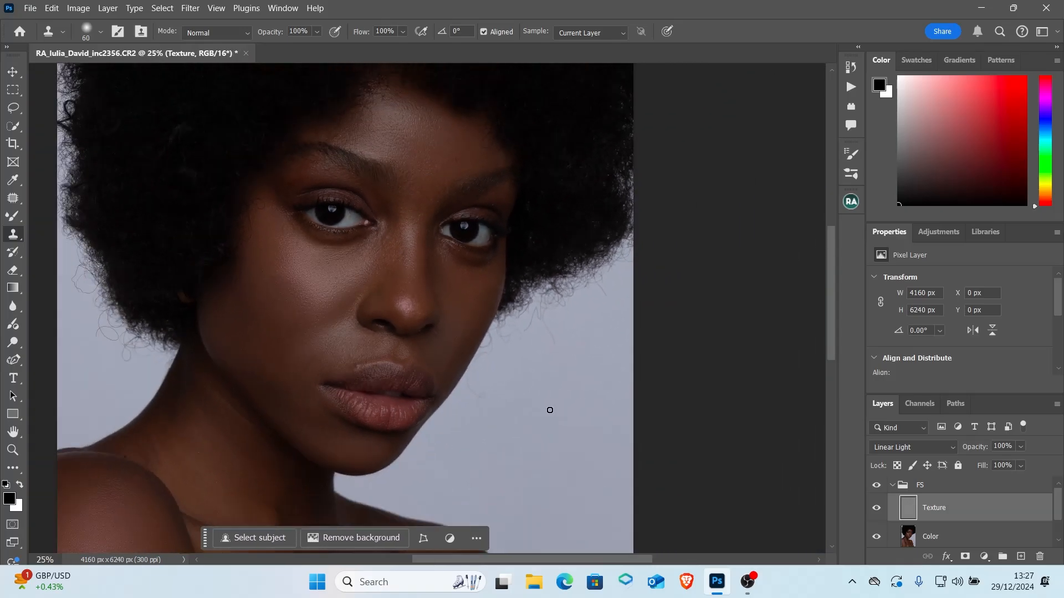
pyautogui.scroll(1, 550, 410)
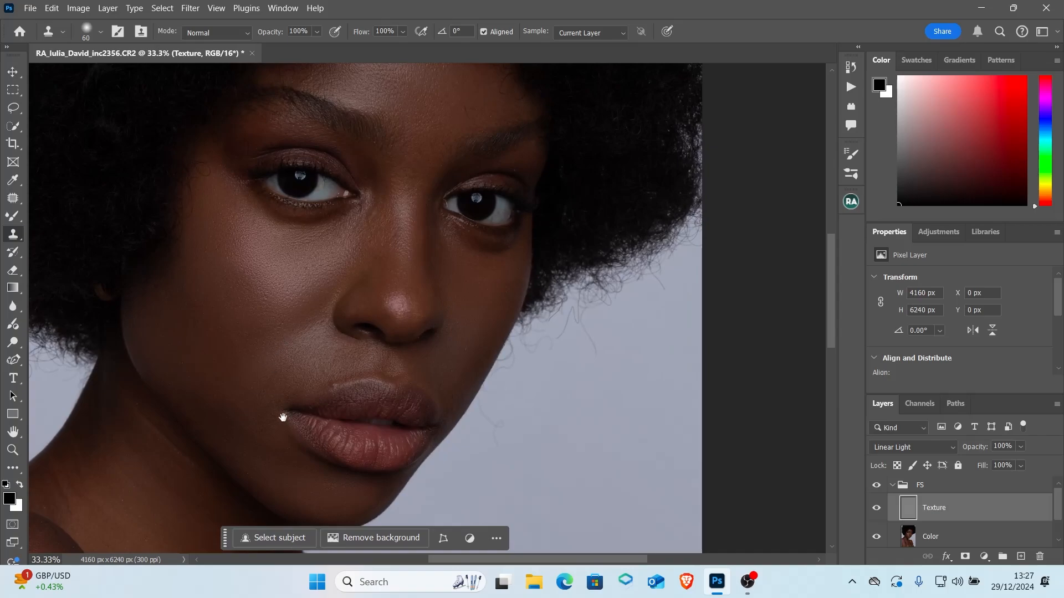
pyautogui.moveTo(282, 417); pyautogui.dragTo(523, 423)
pyautogui.scroll(2, 524, 424)
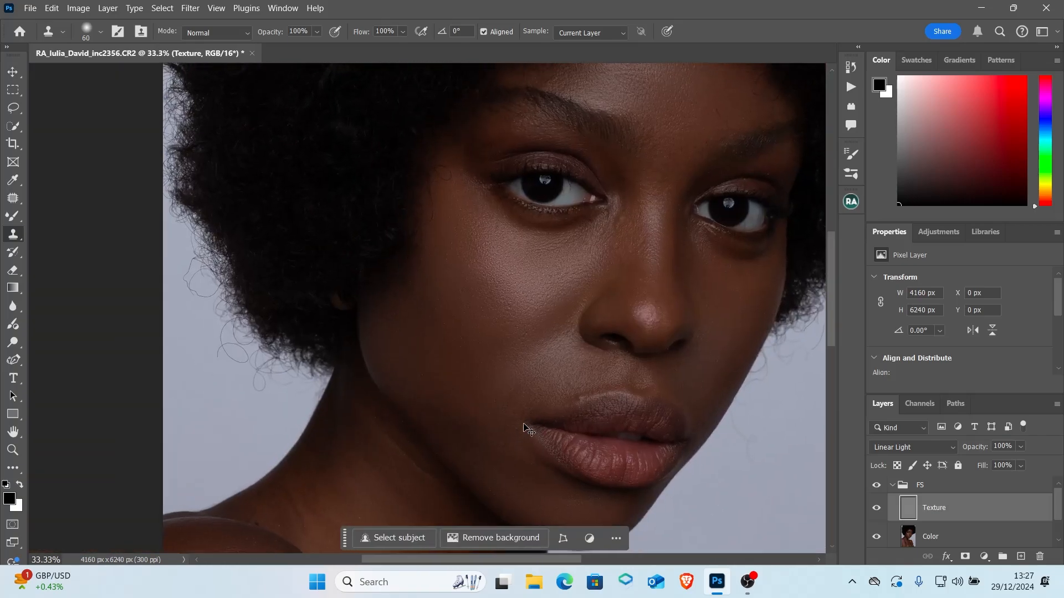
pyautogui.moveTo(515, 346); pyautogui.dragTo(384, 285)
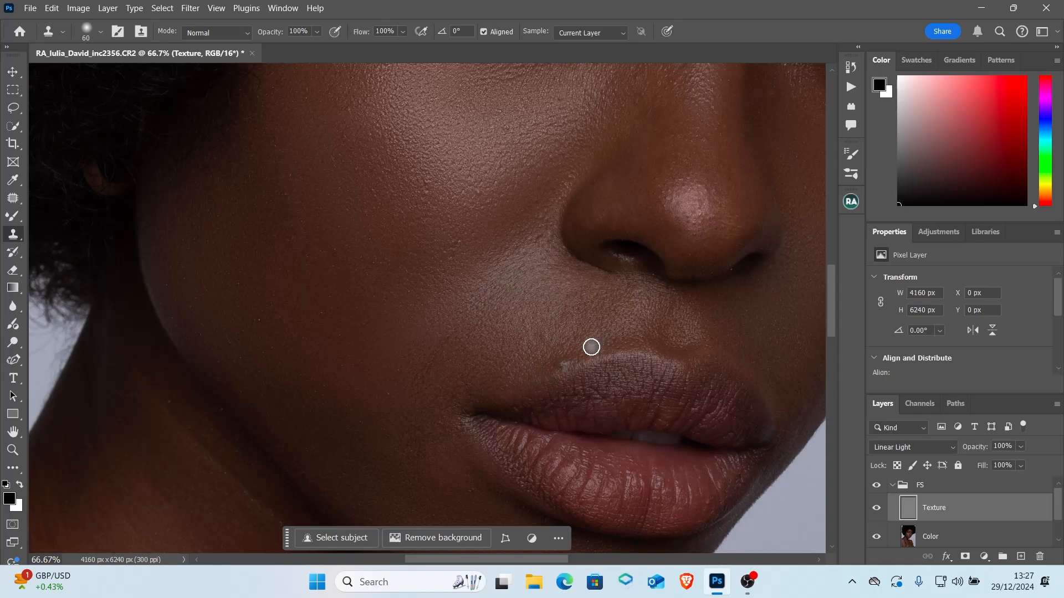
pyautogui.scroll(3, 511, 343)
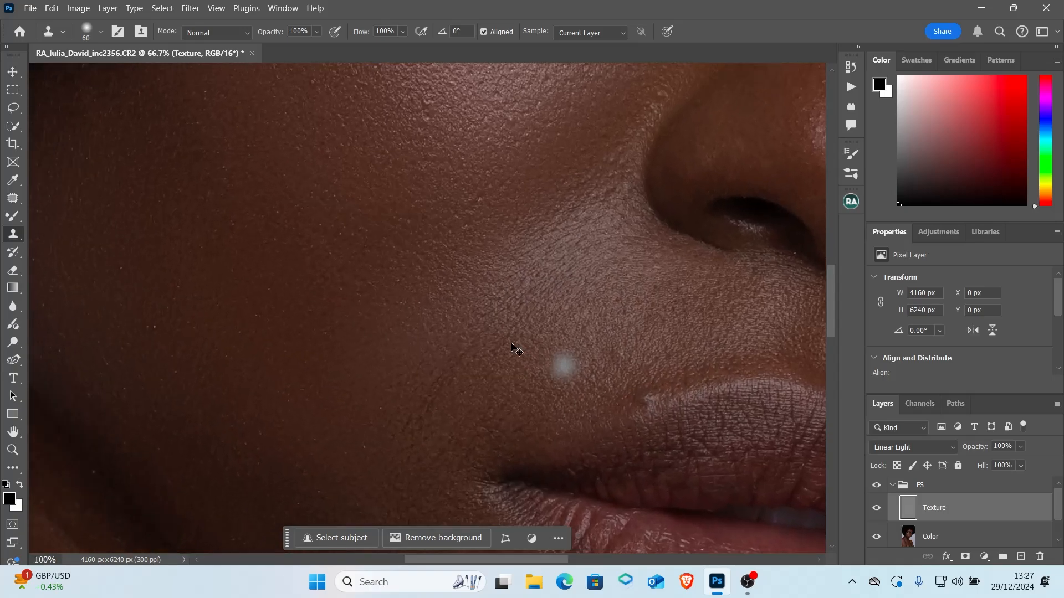
pyautogui.moveTo(596, 322)
pyautogui.mouseDown()
pyautogui.moveTo(409, 261)
pyautogui.moveTo(367, 216)
pyautogui.mouseUp()
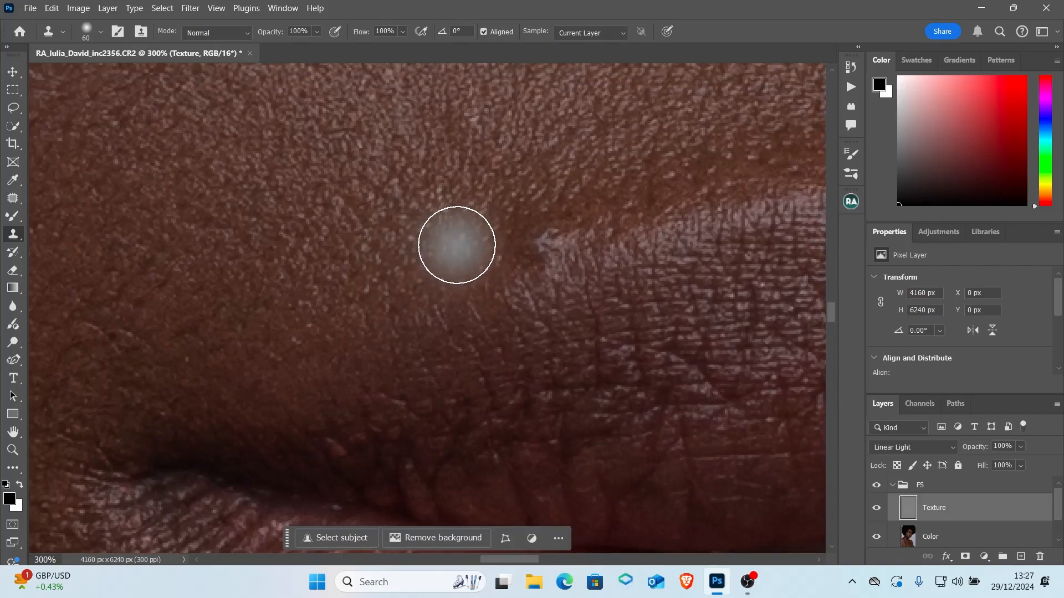
# Try to clone lip-edge texture over the bright mark on the upper lip's outline, and undo the stroke
pyautogui.keyDown('alt'); pyautogui.click(629, 217); pyautogui.keyUp('alt')
pyautogui.click(544, 242)
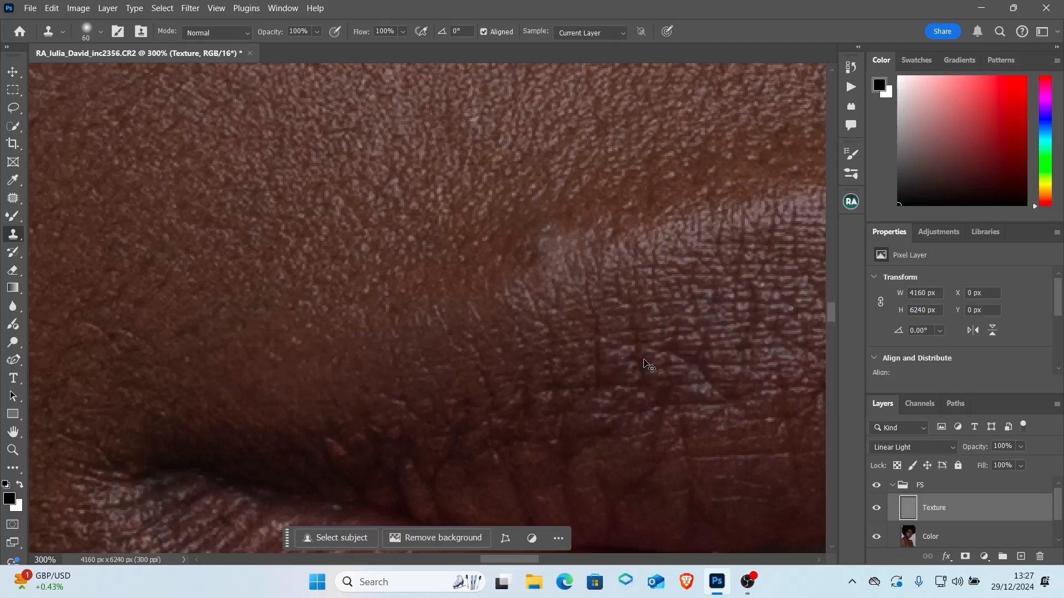
pyautogui.hotkey('ctrl', 'z')
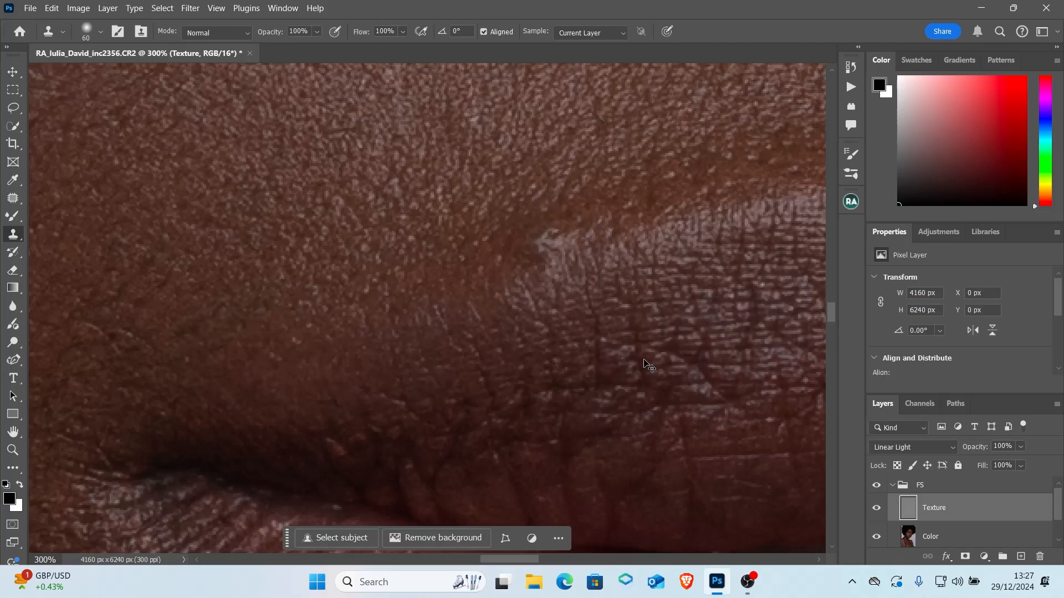
# Outline the bright mark on the upper lip's edge with the Patch tool and patch it with skin texture from the cheek
pyautogui.click(15, 202)
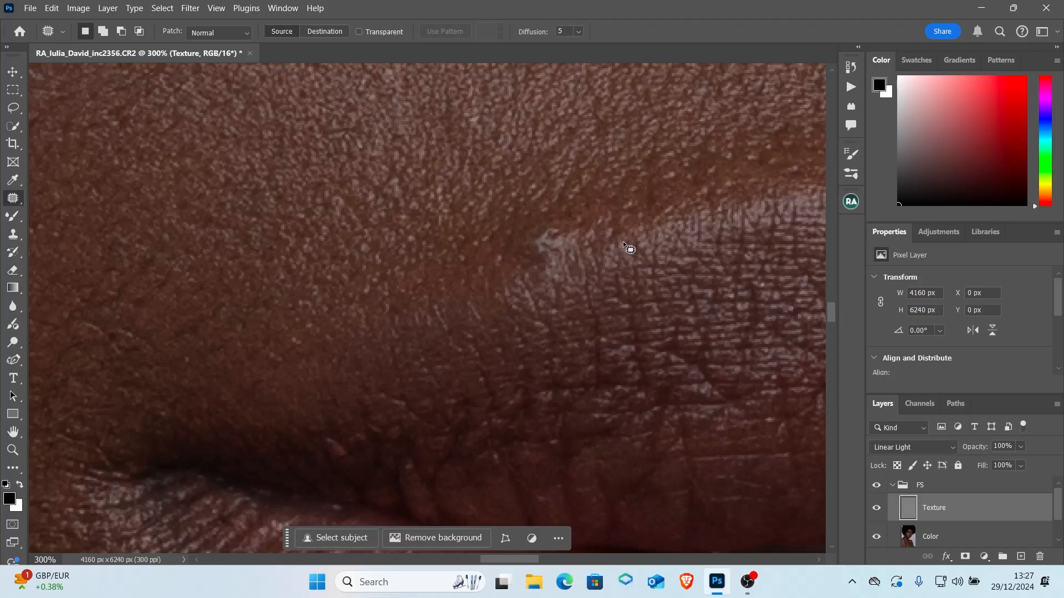
pyautogui.moveTo(523, 263); pyautogui.dragTo(545, 263)
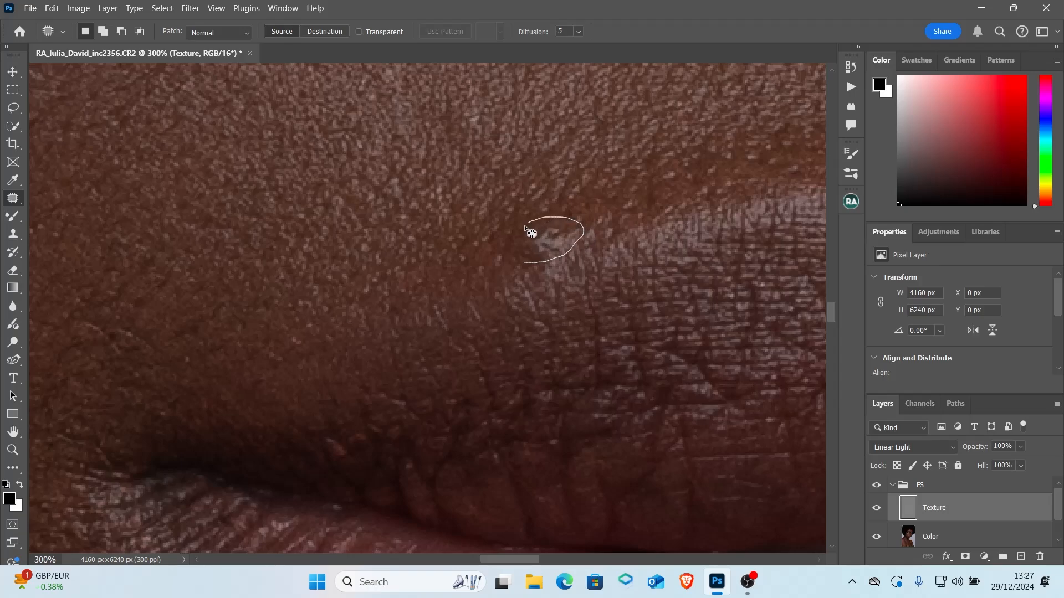
pyautogui.moveTo(532, 268)
pyautogui.mouseDown()
pyautogui.moveTo(622, 215)
pyautogui.moveTo(558, 231)
pyautogui.moveTo(702, 196)
pyautogui.moveTo(444, 191)
pyautogui.moveTo(370, 210)
pyautogui.moveTo(363, 243)
pyautogui.moveTo(315, 262)
pyautogui.moveTo(194, 256)
pyautogui.mouseUp()
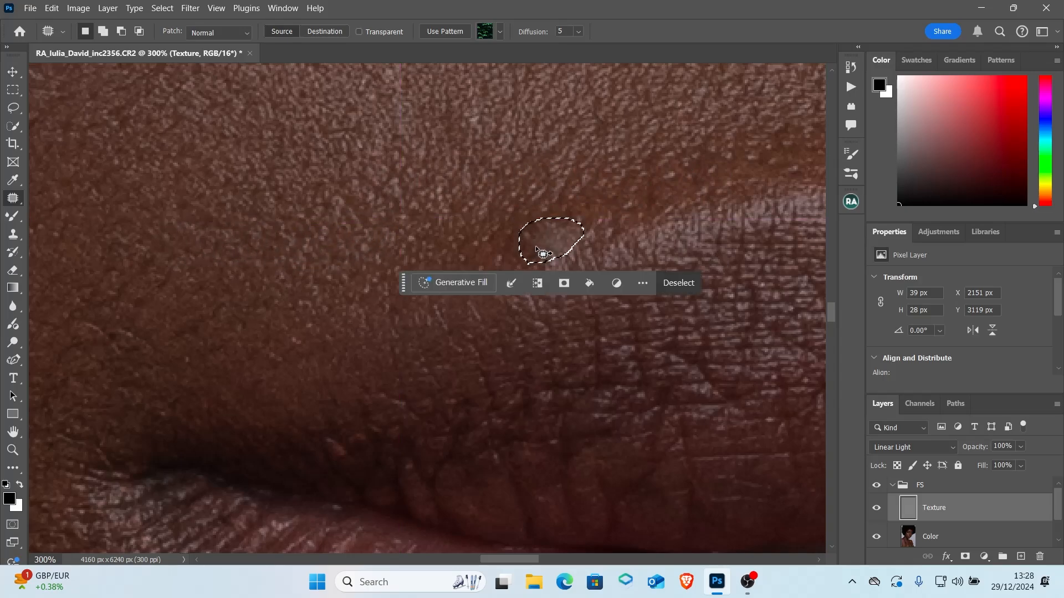
pyautogui.moveTo(537, 250)
pyautogui.mouseDown()
pyautogui.moveTo(454, 242)
pyautogui.moveTo(376, 289)
pyautogui.moveTo(341, 357)
pyautogui.moveTo(281, 335)
pyautogui.moveTo(231, 287)
pyautogui.moveTo(293, 214)
pyautogui.moveTo(383, 184)
pyautogui.moveTo(482, 260)
pyautogui.moveTo(612, 307)
pyautogui.moveTo(373, 286)
pyautogui.moveTo(357, 202)
pyautogui.moveTo(456, 168)
pyautogui.moveTo(539, 248)
pyautogui.mouseUp()
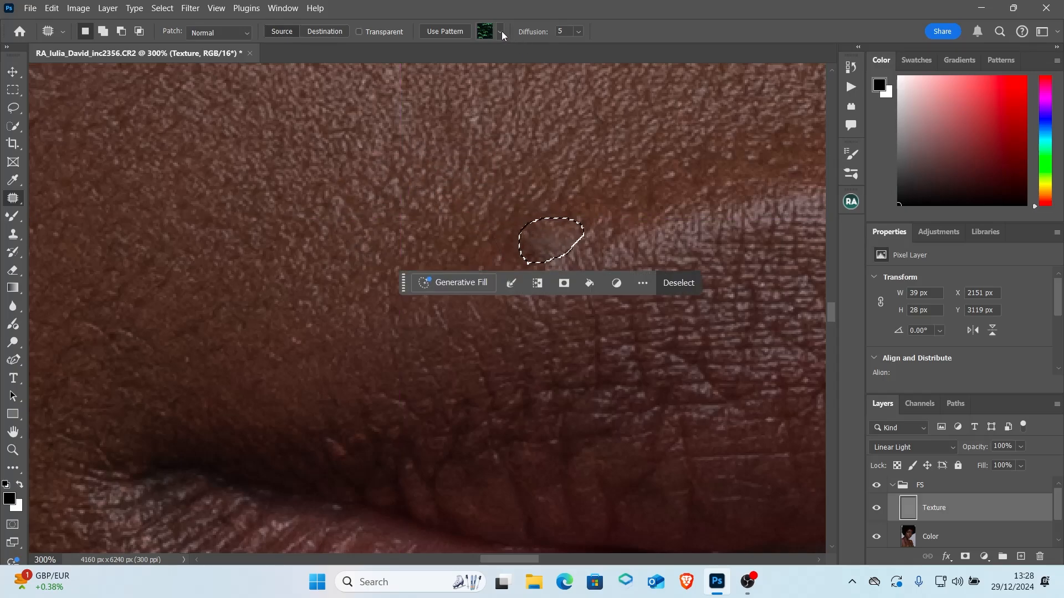
# Examine the pattern choices the Patch tool offers for filling the selected lip-edge area
pyautogui.click(500, 31)
pyautogui.scroll(-1, 496, 128)
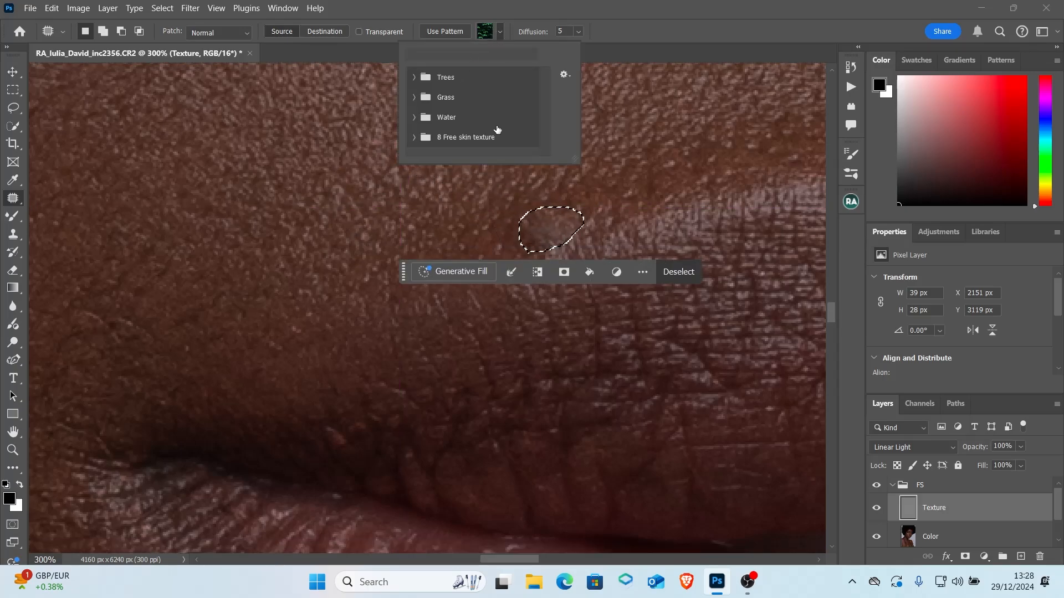
pyautogui.scroll(5, 468, 132)
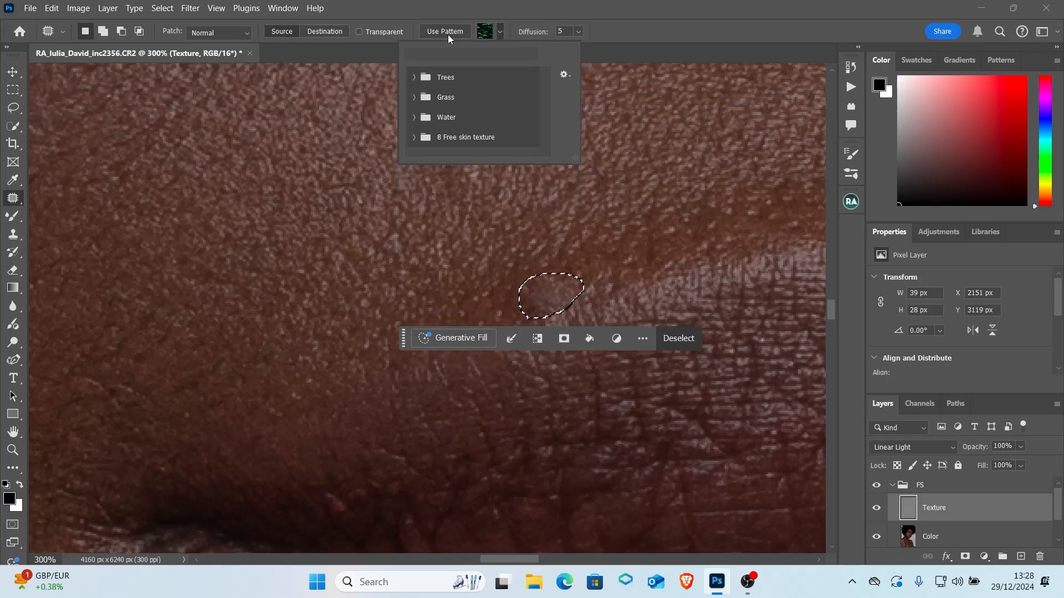
pyautogui.click(446, 33)
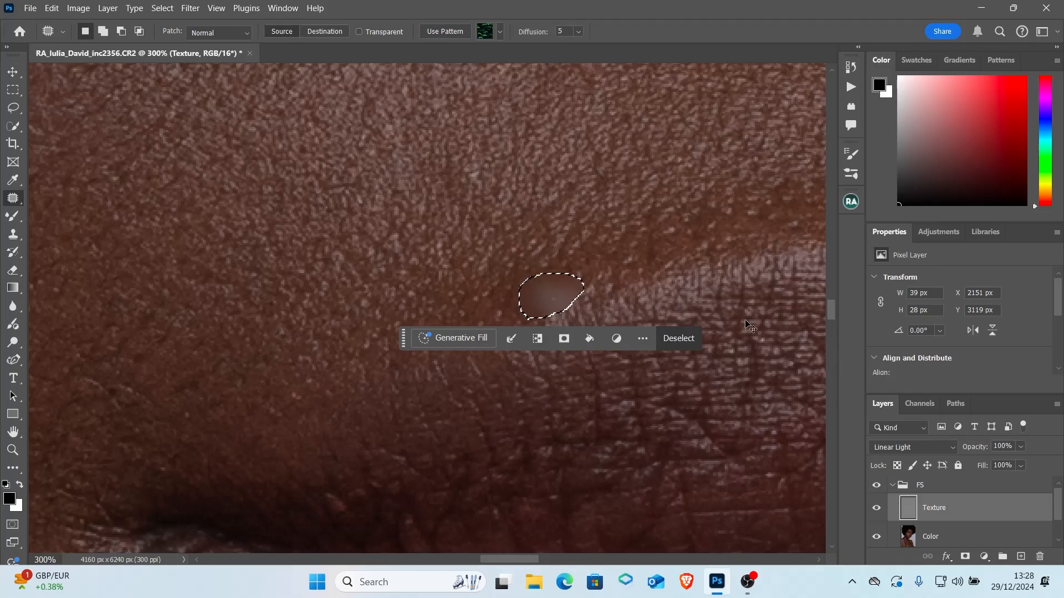
# Patch the selected lip-edge area again with skin texture from nearer the mouth corner, and deselect it
pyautogui.moveTo(533, 303); pyautogui.dragTo(390, 382)
pyautogui.hotkey('ctrl', '-')
pyautogui.hotkey('ctrl', '-')
pyautogui.hotkey('ctrl', '-')
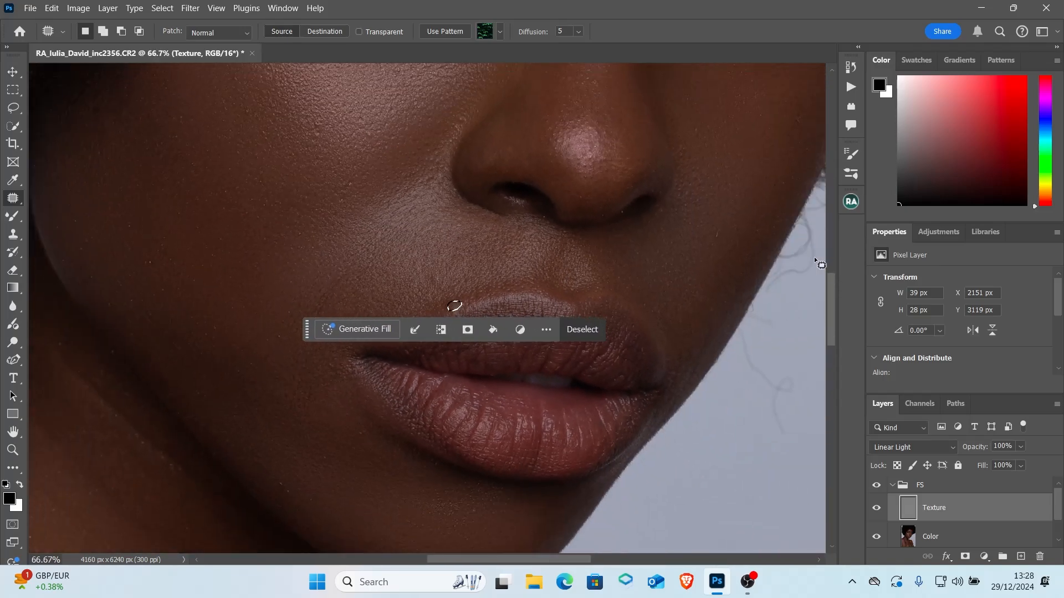
pyautogui.hotkey('ctrl', 'd')
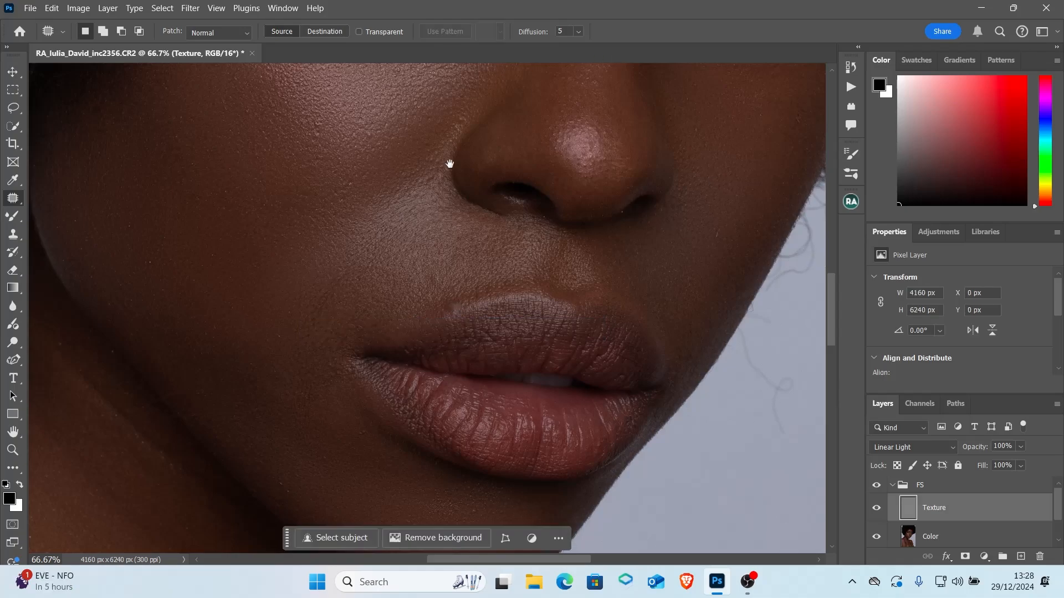
# Examine the retouched skin texture on the lips, nose and cheeks up close and across the whole portrait
pyautogui.moveTo(482, 302); pyautogui.dragTo(461, 406)
pyautogui.moveTo(498, 277); pyautogui.dragTo(487, 361)
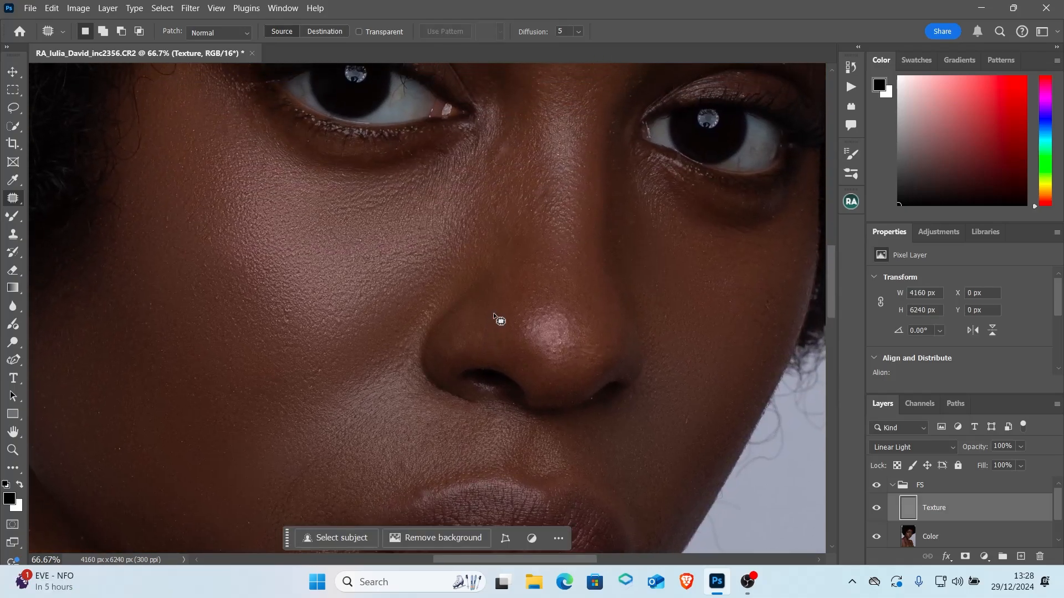
pyautogui.hotkey('ctrl', '-')
pyautogui.hotkey('ctrl', '-')
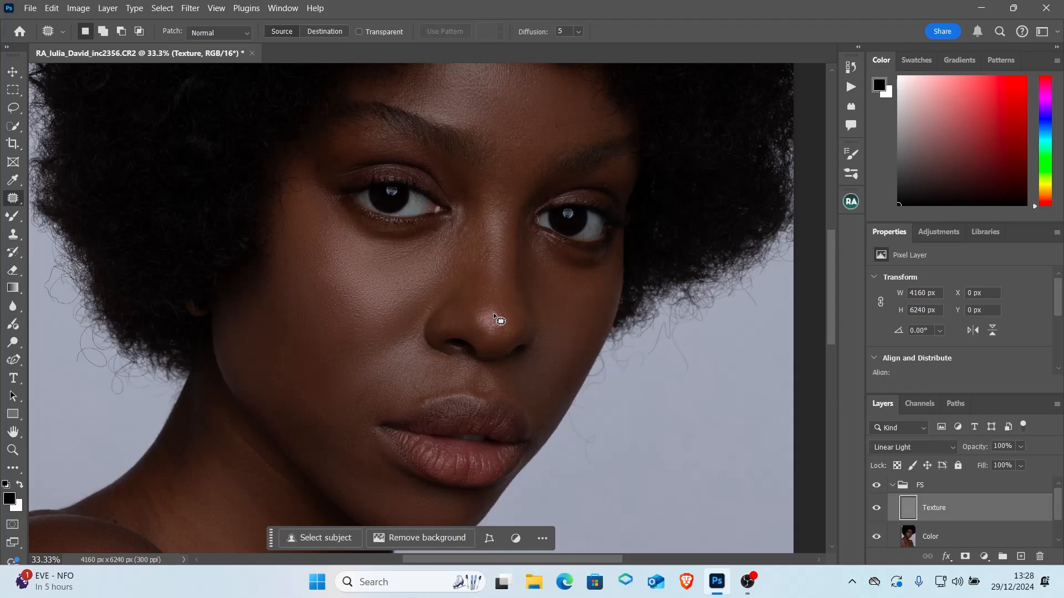
pyautogui.hotkey('ctrl', '-')
pyautogui.hotkey('ctrl', '-')
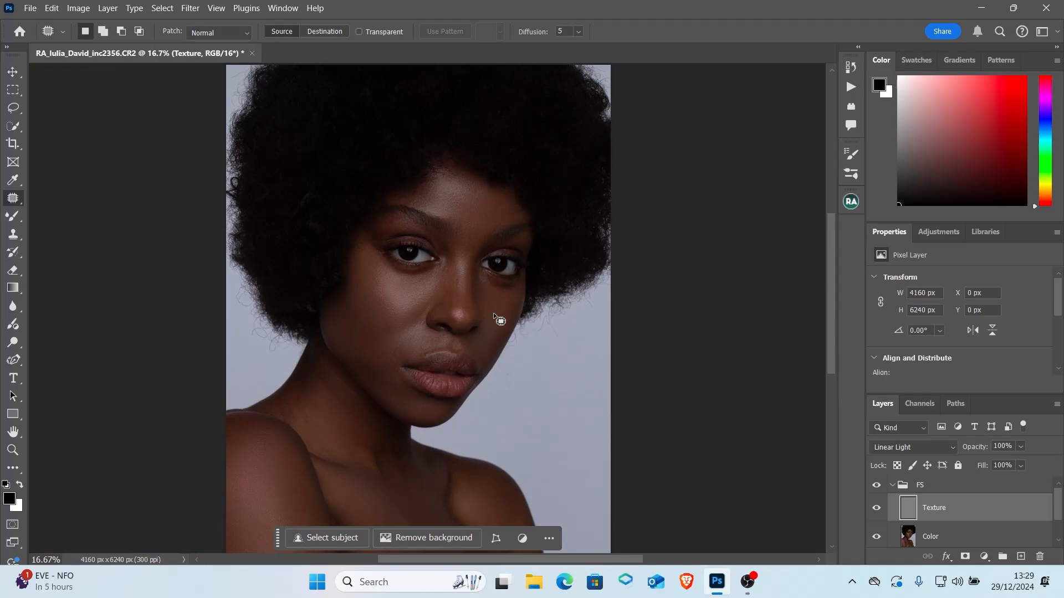
pyautogui.hotkey('ctrl', '-')
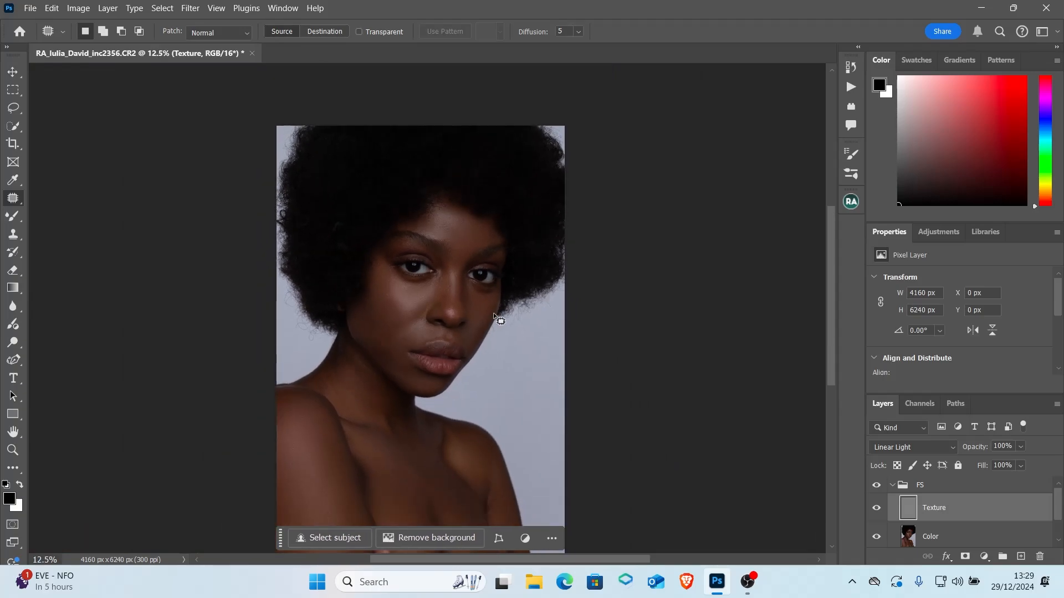
pyautogui.scroll(4, 493, 312)
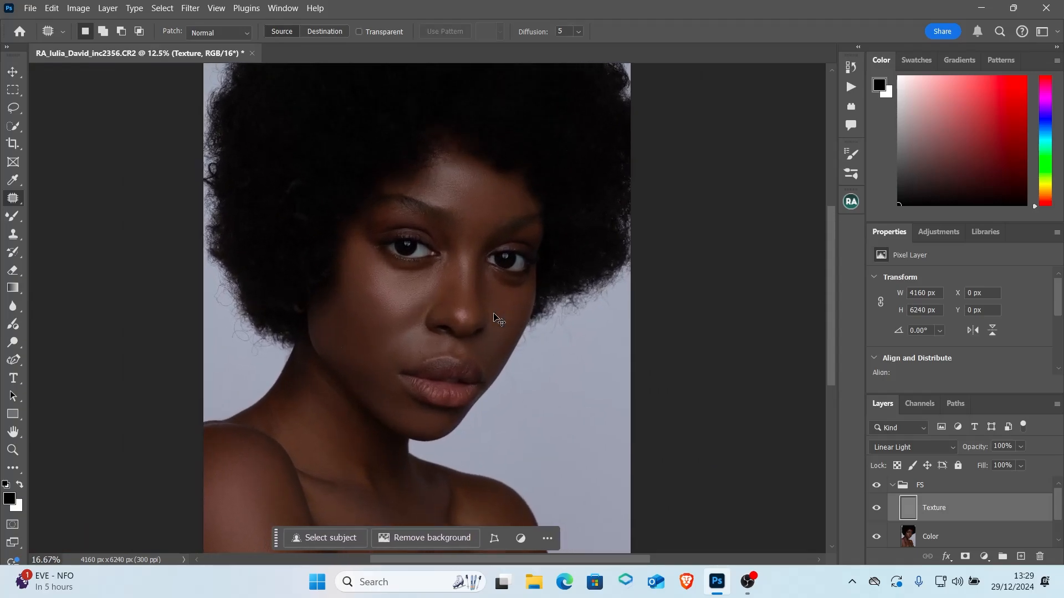
pyautogui.scroll(1, 495, 318)
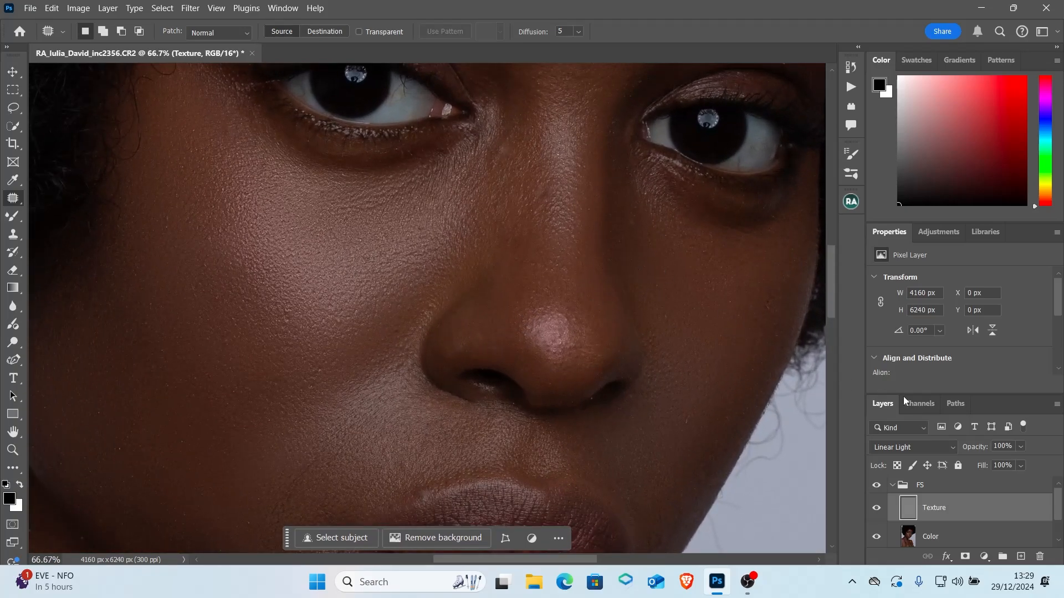
# Switch to the Mixer Brush tool with its 300 px brush
pyautogui.click(9, 221)
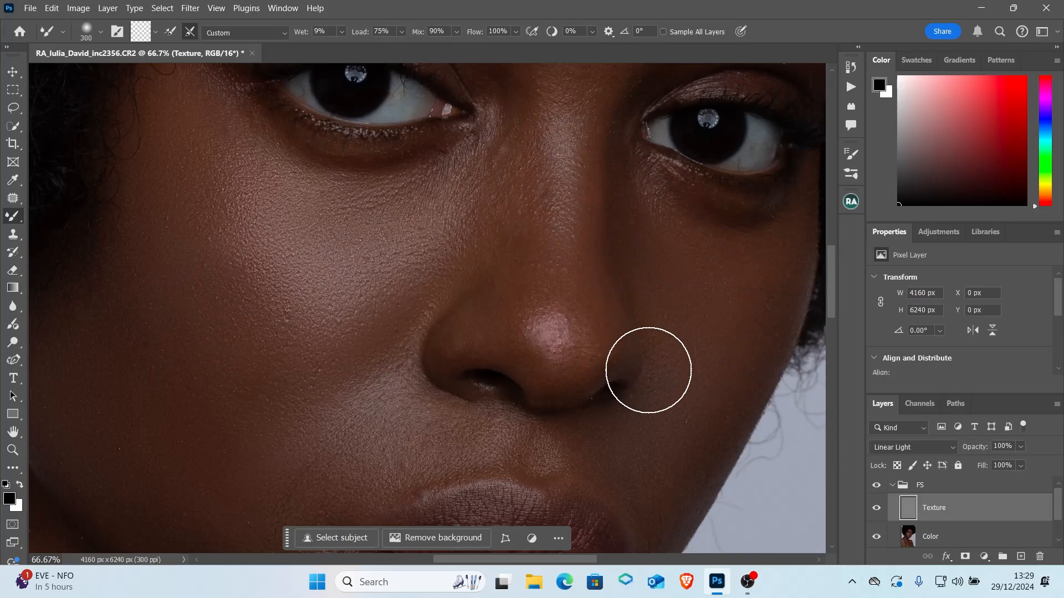
pyautogui.scroll(-3, 648, 370)
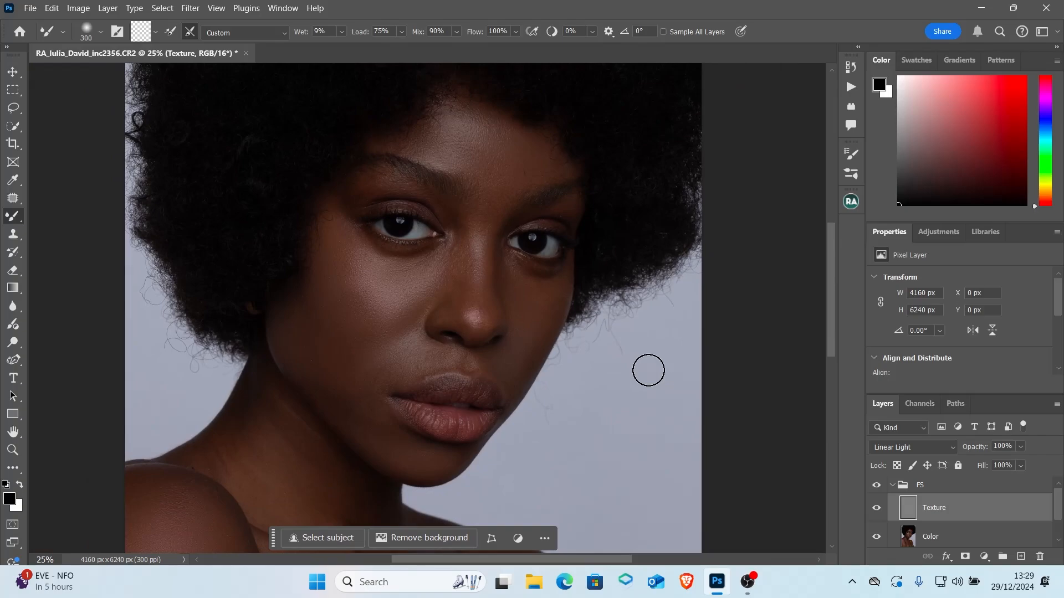
# Collapse the FS group in the layer stack
pyautogui.scroll(-2, 648, 370)
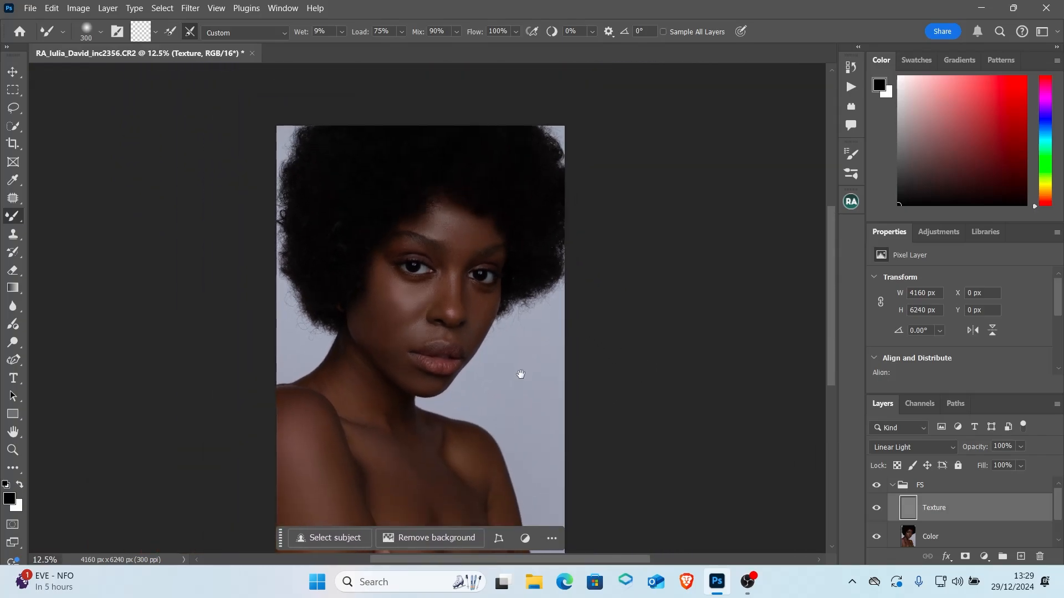
pyautogui.moveTo(519, 374); pyautogui.dragTo(525, 335)
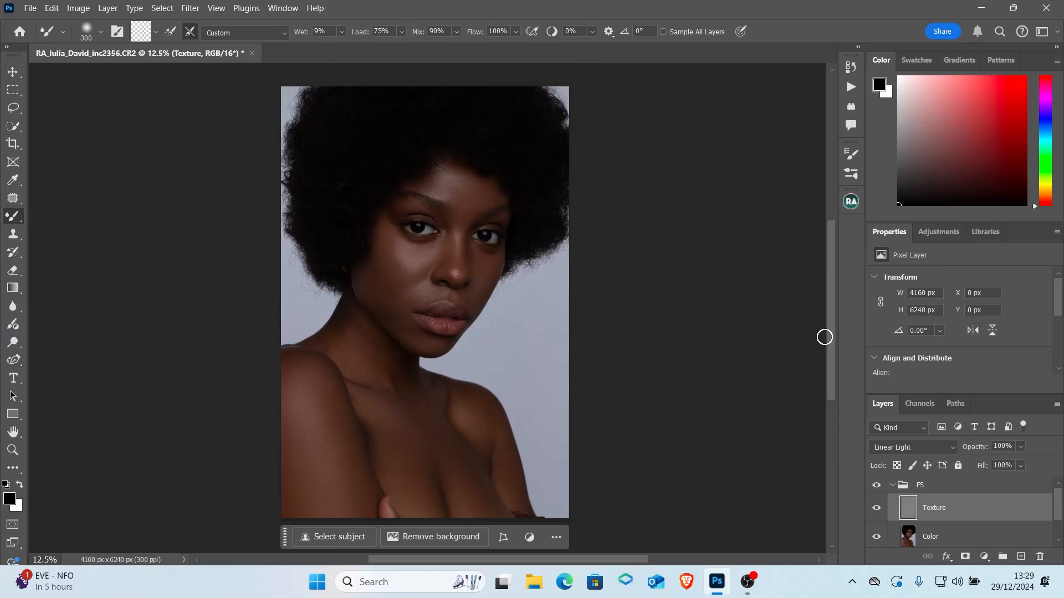
pyautogui.click(892, 486)
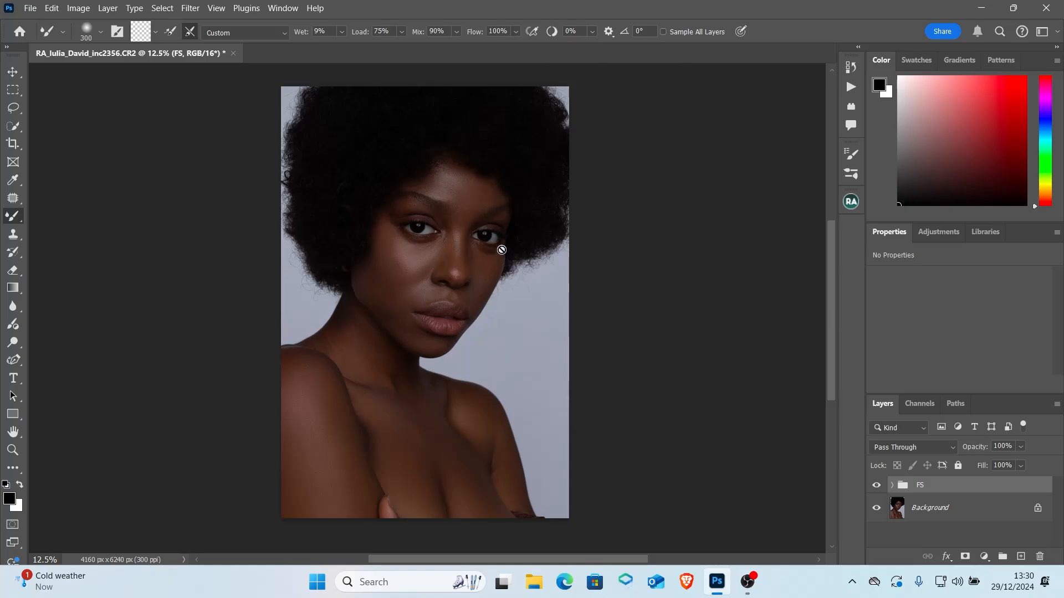
# Compare the whole portrait with and without the FS group's retouching
pyautogui.moveTo(483, 242); pyautogui.dragTo(500, 268)
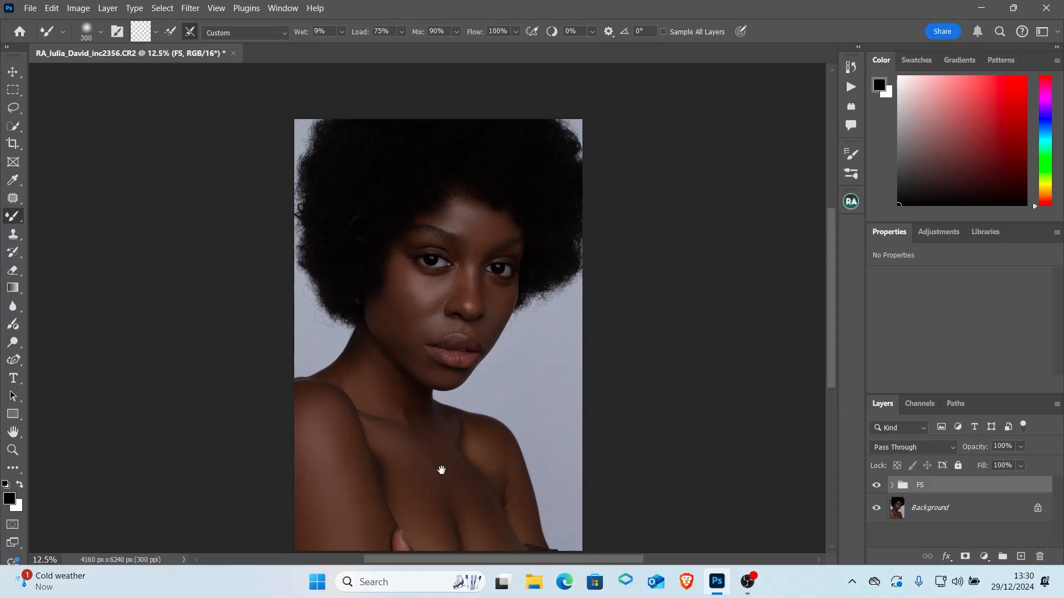
pyautogui.moveTo(441, 471); pyautogui.dragTo(451, 427)
pyautogui.moveTo(446, 372); pyautogui.dragTo(441, 417)
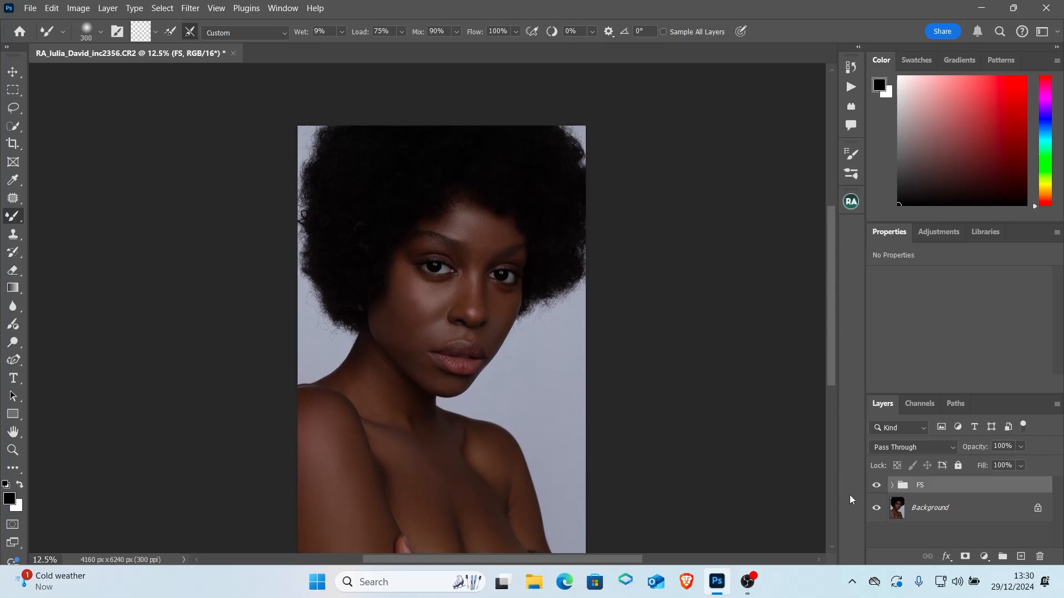
pyautogui.click(876, 486)
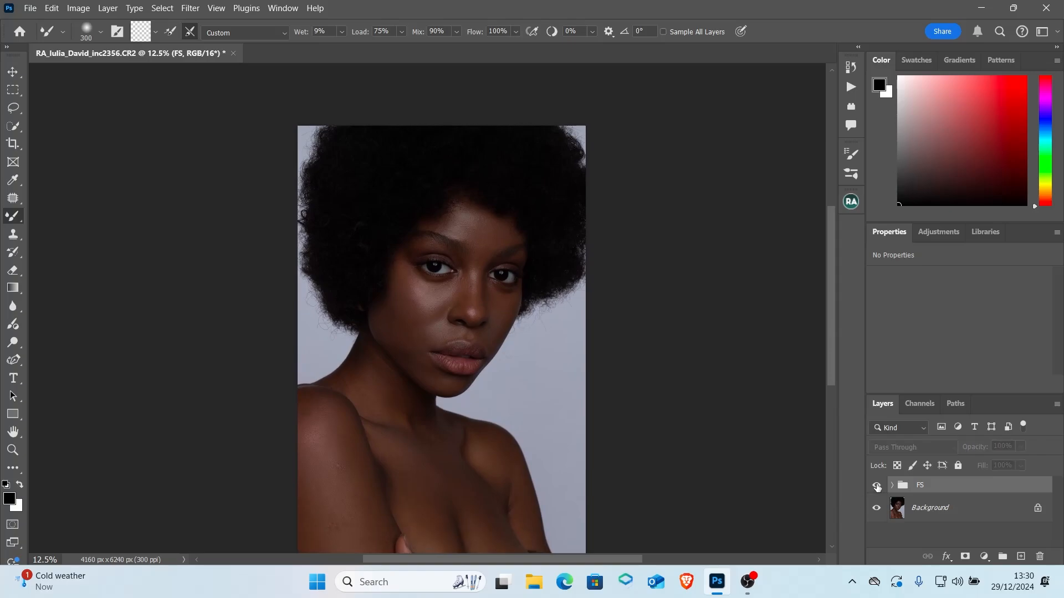
pyautogui.click(877, 486)
pyautogui.click(877, 486)
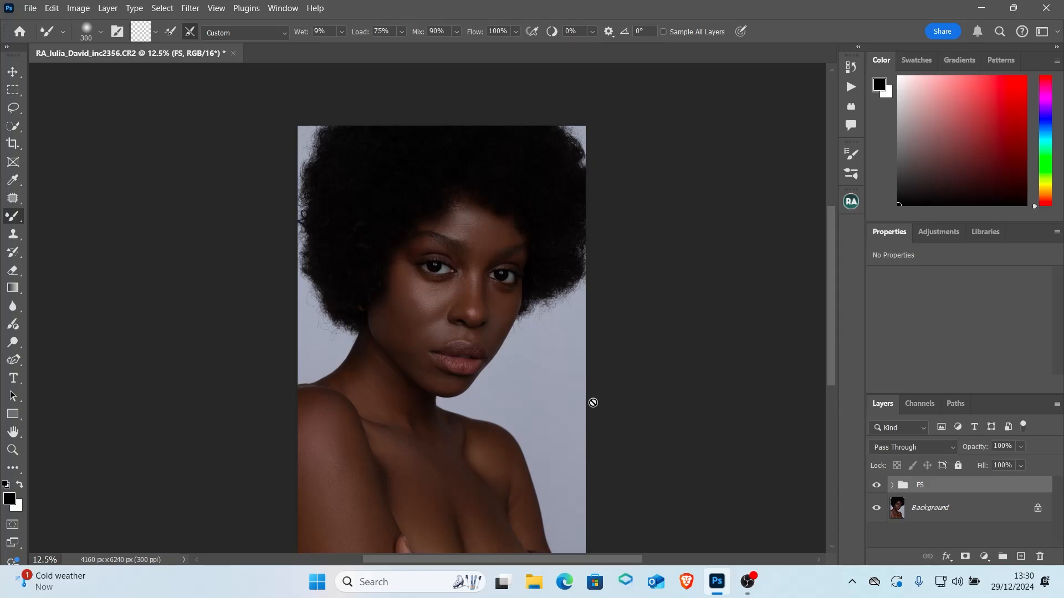
pyautogui.hotkey('ctrl', '-')
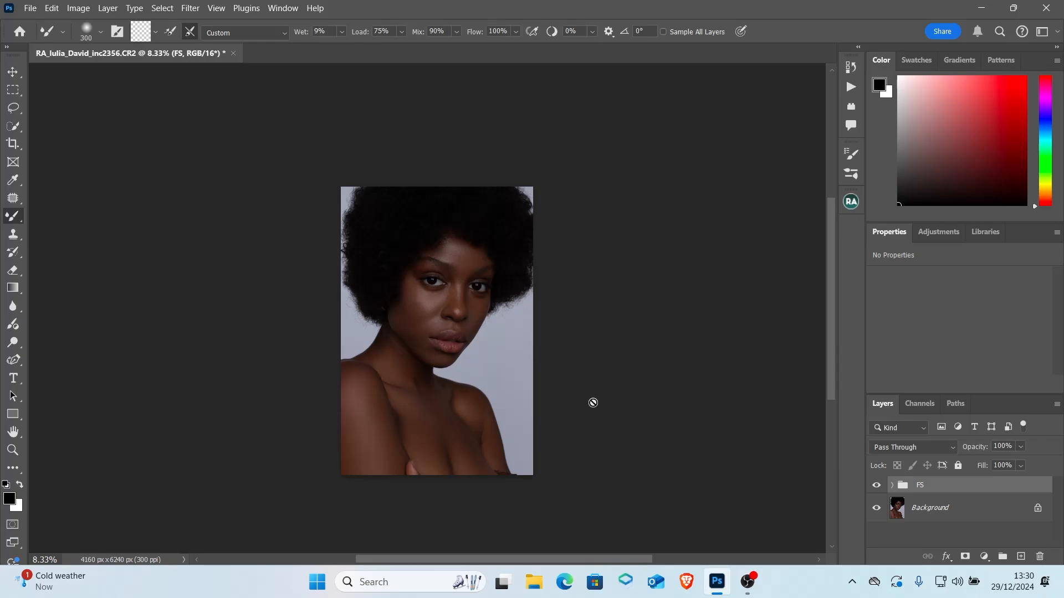
pyautogui.hotkey('ctrl', '+')
pyautogui.hotkey('ctrl', '+')
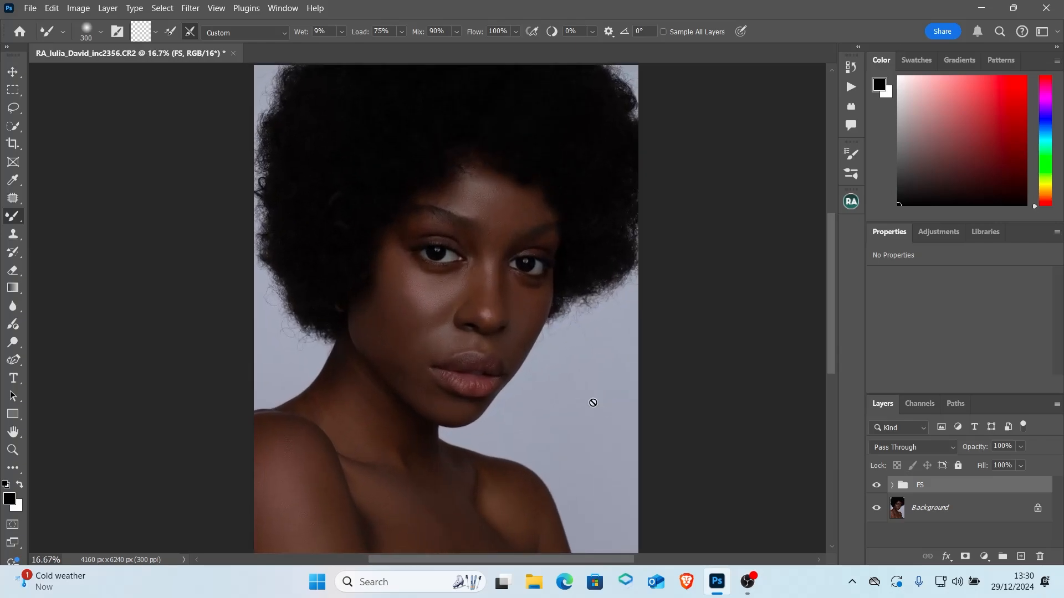
pyautogui.hotkey('ctrl', '-')
pyautogui.moveTo(592, 401); pyautogui.dragTo(591, 373)
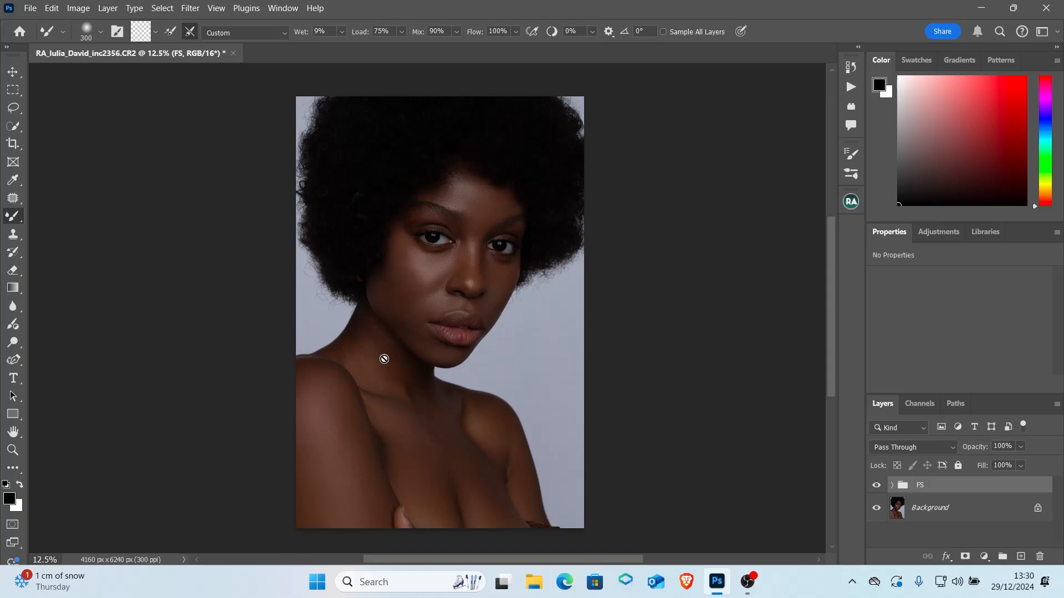
# Open the raw photo ending in inc2391 from the Detty Studio folder, keeping its default Camera Raw settings
pyautogui.click(30, 8)
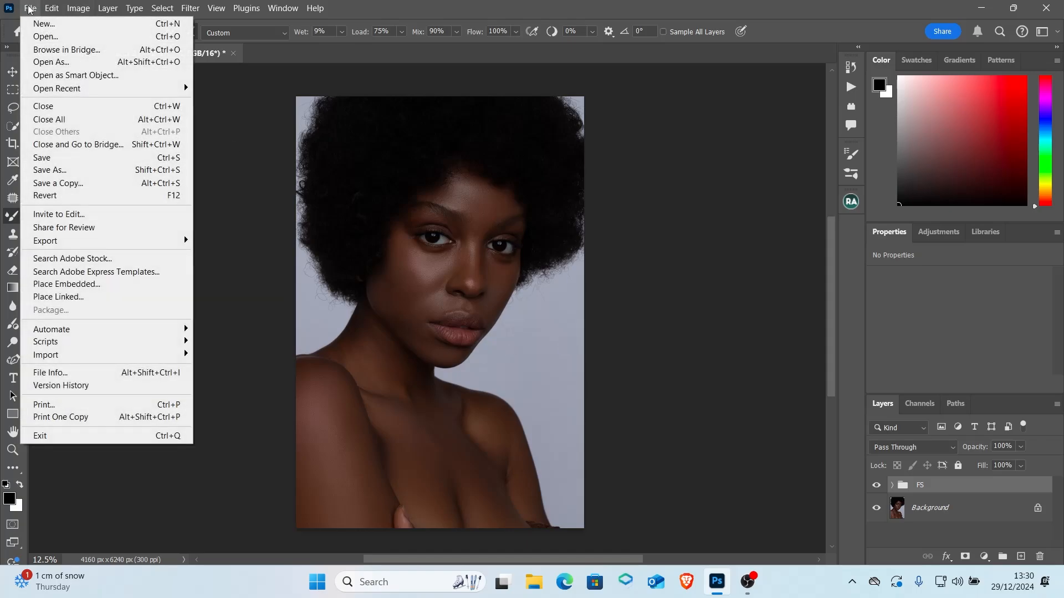
pyautogui.click(50, 42)
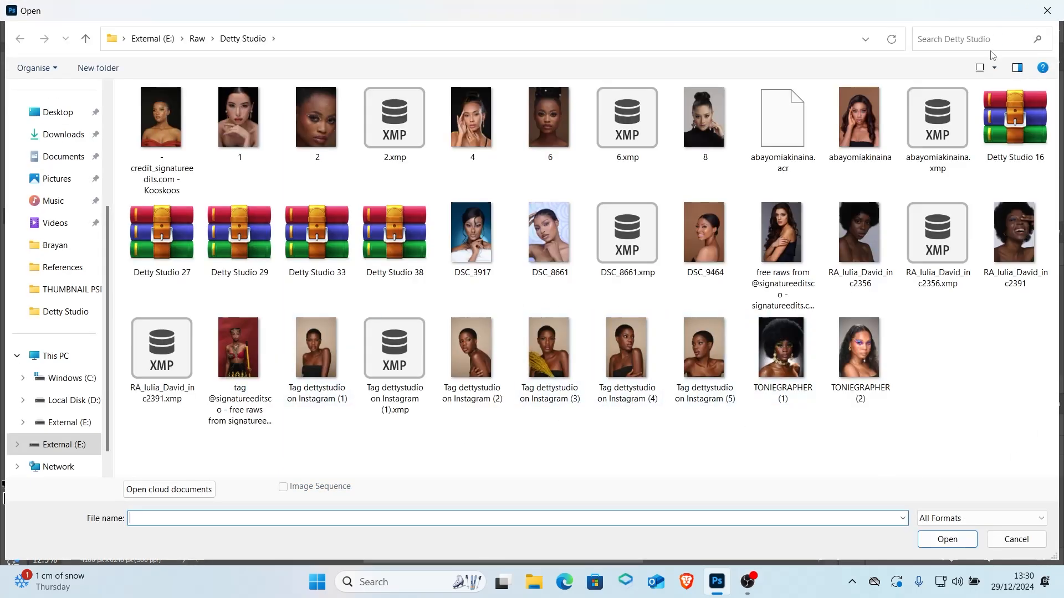
pyautogui.click(1015, 235)
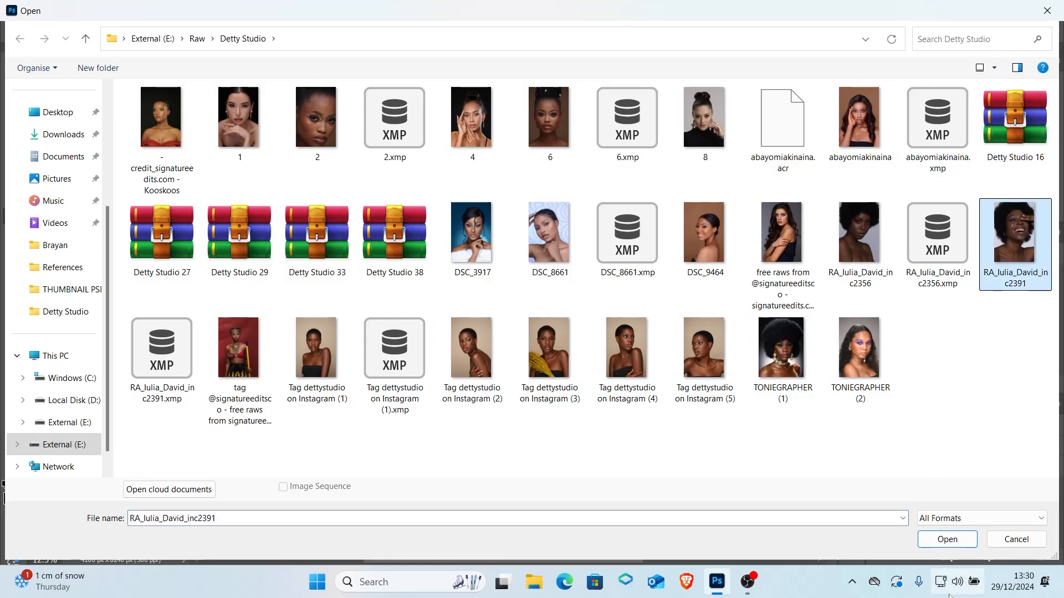
pyautogui.click(946, 539)
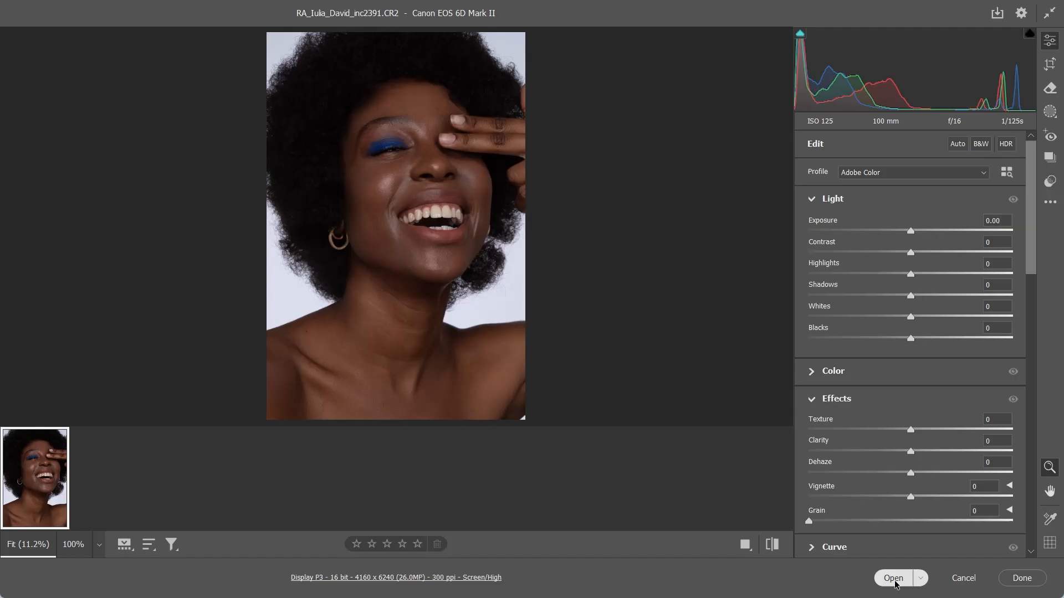
pyautogui.click(890, 577)
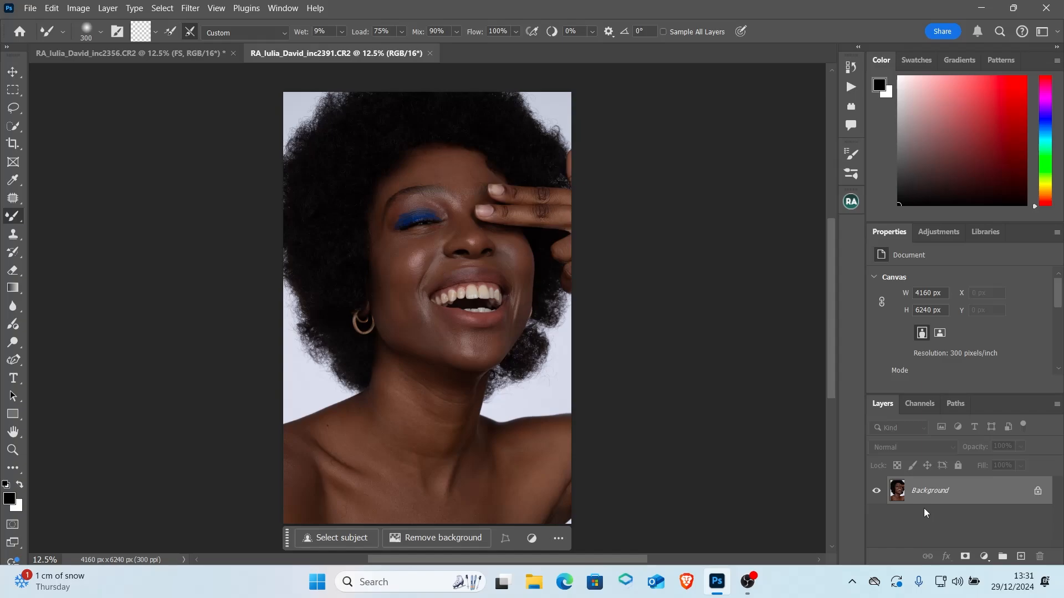
# Add a Hue/Saturation adjustment layer with Saturation -100 and invert its mask to black
pyautogui.click(984, 556)
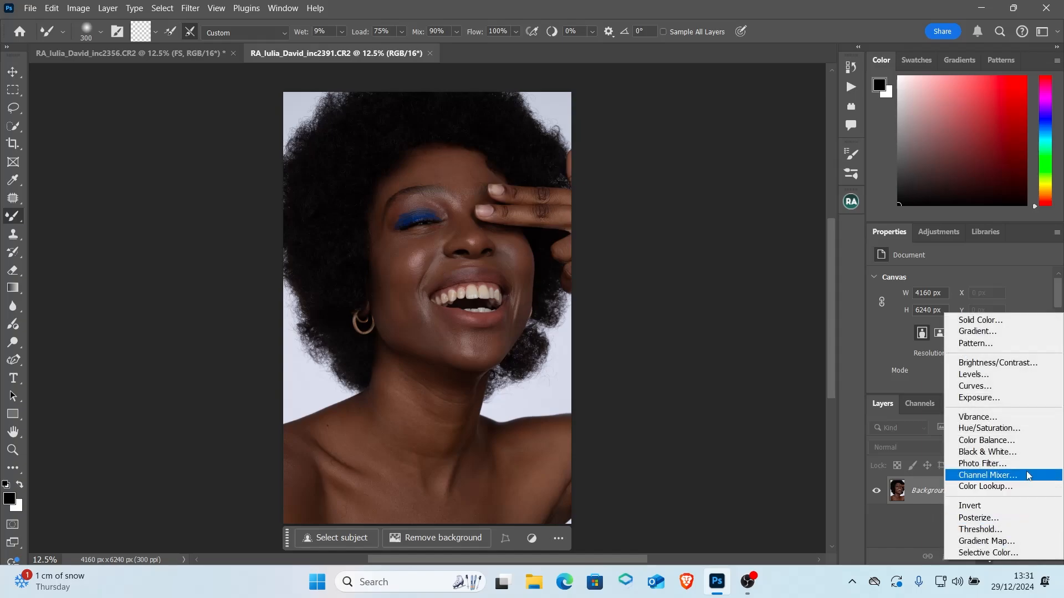
pyautogui.click(989, 428)
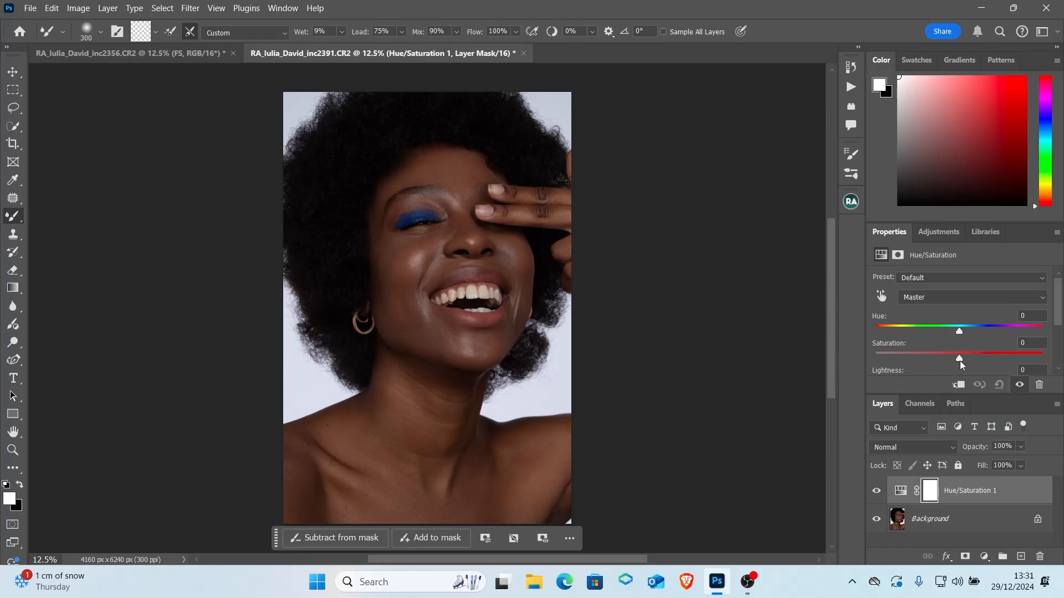
pyautogui.moveTo(960, 360); pyautogui.dragTo(672, 375)
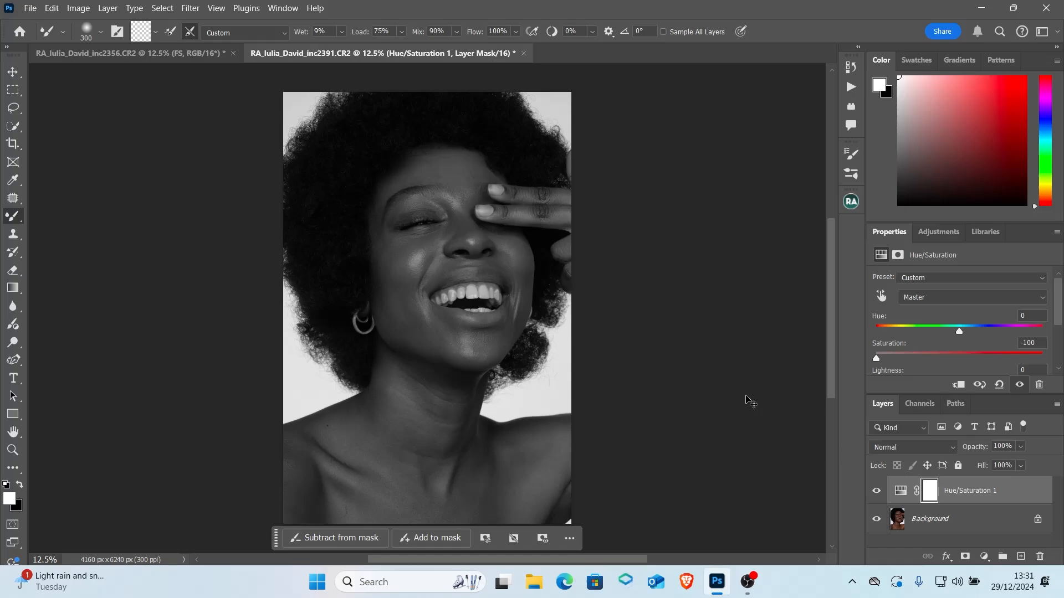
pyautogui.hotkey('ctrl', 'i')
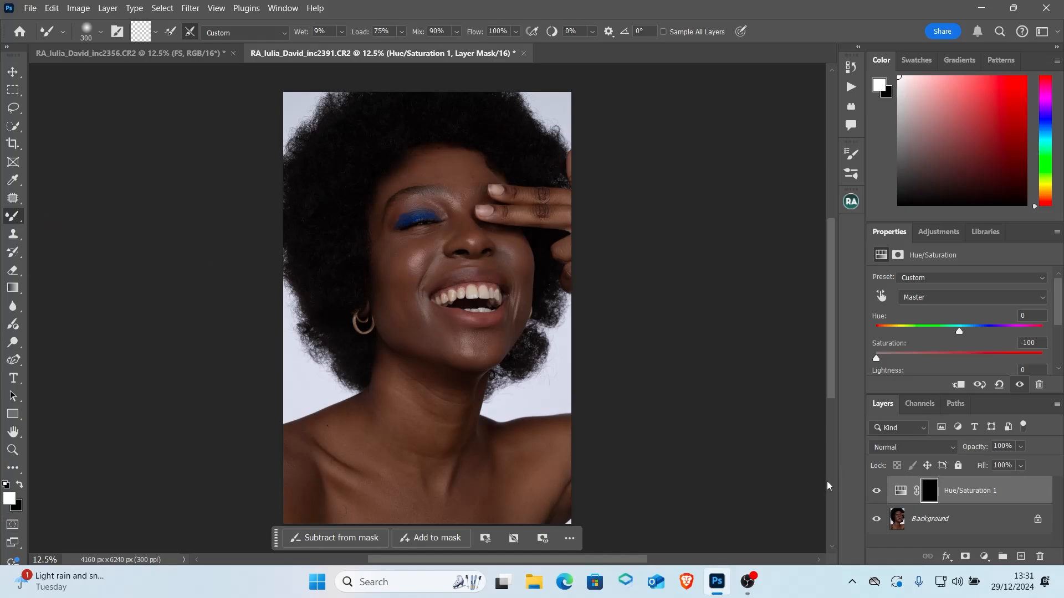
# Switch to the Brush tool and set it to 300 px with 100% opacity
pyautogui.rightClick(12, 220)
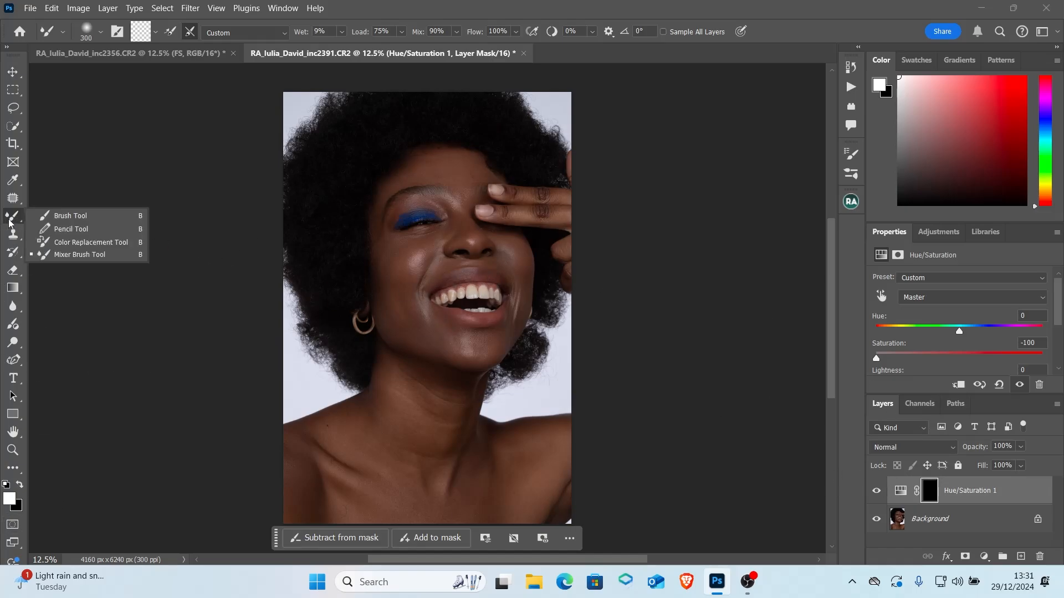
pyautogui.click(68, 217)
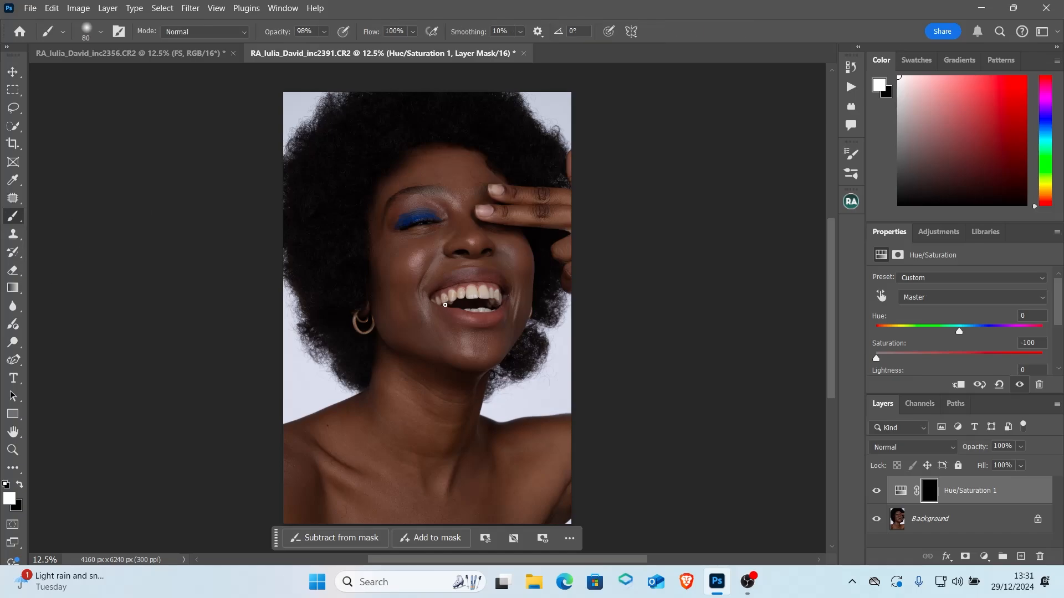
pyautogui.press(']')
pyautogui.press(']')
pyautogui.press(']')
pyautogui.press(']')
pyautogui.press(']')
pyautogui.press(']')
pyautogui.press(']')
pyautogui.moveTo(277, 35); pyautogui.dragTo(541, 53)
# Paint white on the Hue/Saturation mask with a 100 px brush over the first three prominent upper teeth on the earring side
pyautogui.scroll(1, 476, 389)
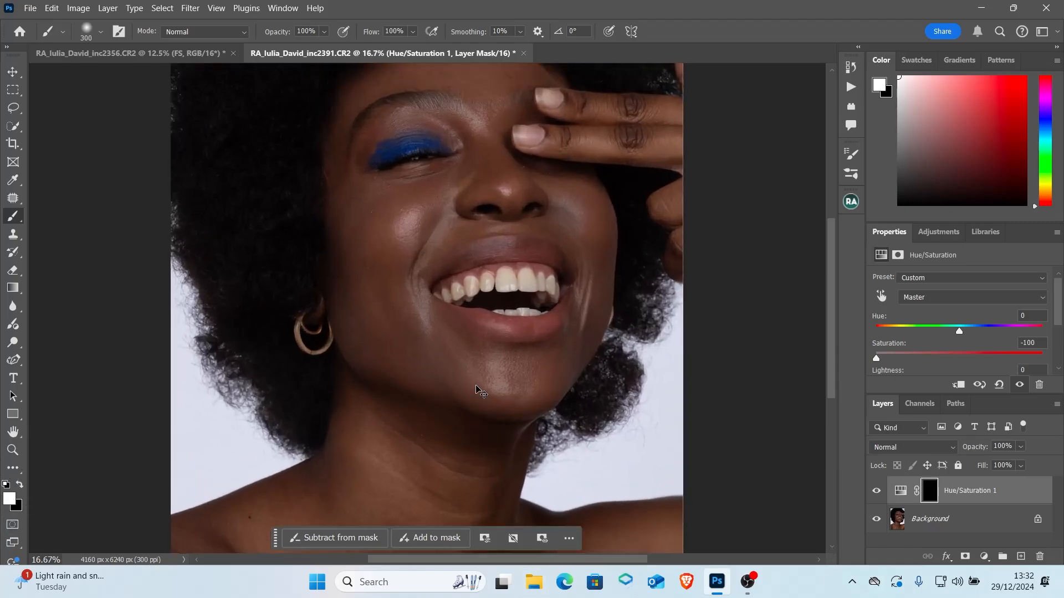
pyautogui.scroll(3, 475, 389)
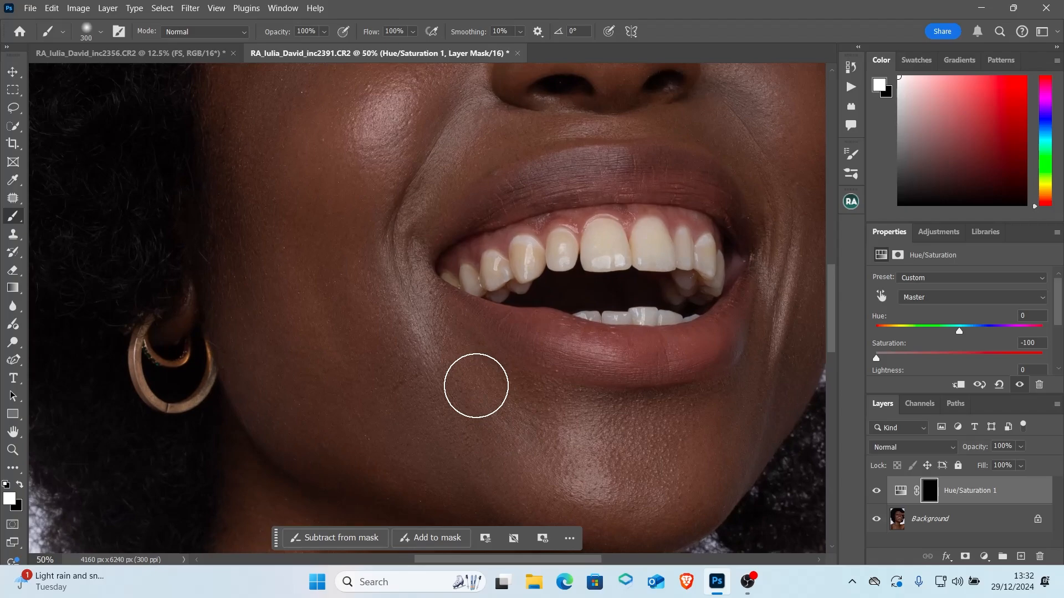
pyautogui.press('[')
pyautogui.press('[')
pyautogui.press('[')
pyautogui.press('[')
pyautogui.press('[')
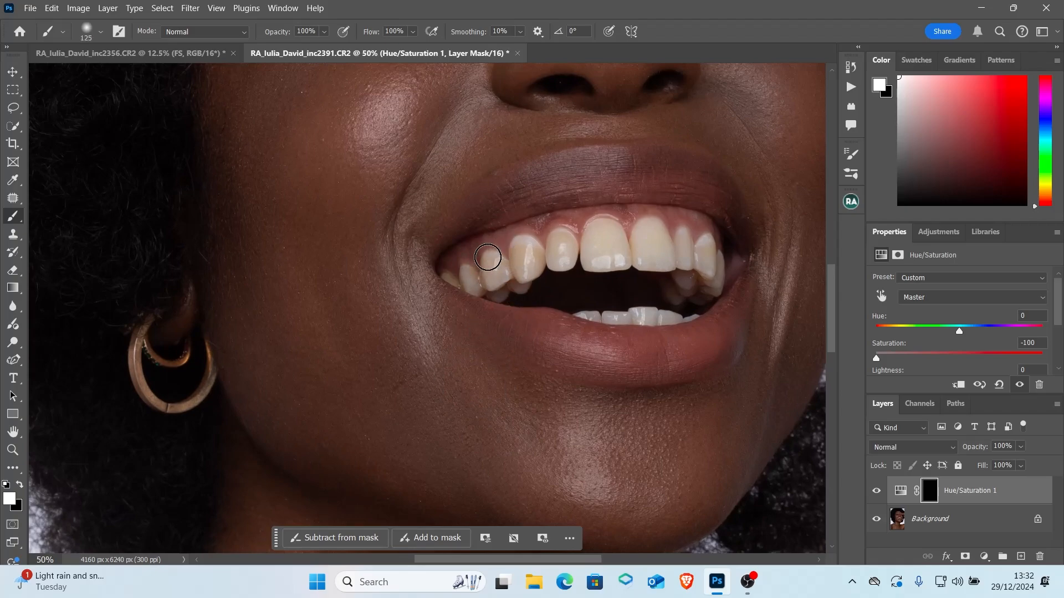
pyautogui.press('[')
pyautogui.moveTo(492, 260)
pyautogui.mouseDown()
pyautogui.moveTo(518, 260)
pyautogui.moveTo(522, 250)
pyautogui.moveTo(525, 272)
pyautogui.moveTo(520, 259)
pyautogui.moveTo(521, 269)
pyautogui.moveTo(535, 253)
pyautogui.moveTo(466, 276)
pyautogui.moveTo(487, 281)
pyautogui.moveTo(524, 264)
pyautogui.mouseUp()
# Desaturate the rearmost tooth at the mouth corner with a 35 px brush and mask the effect off the neighbouring lip edge with black
pyautogui.scroll(3, 523, 263)
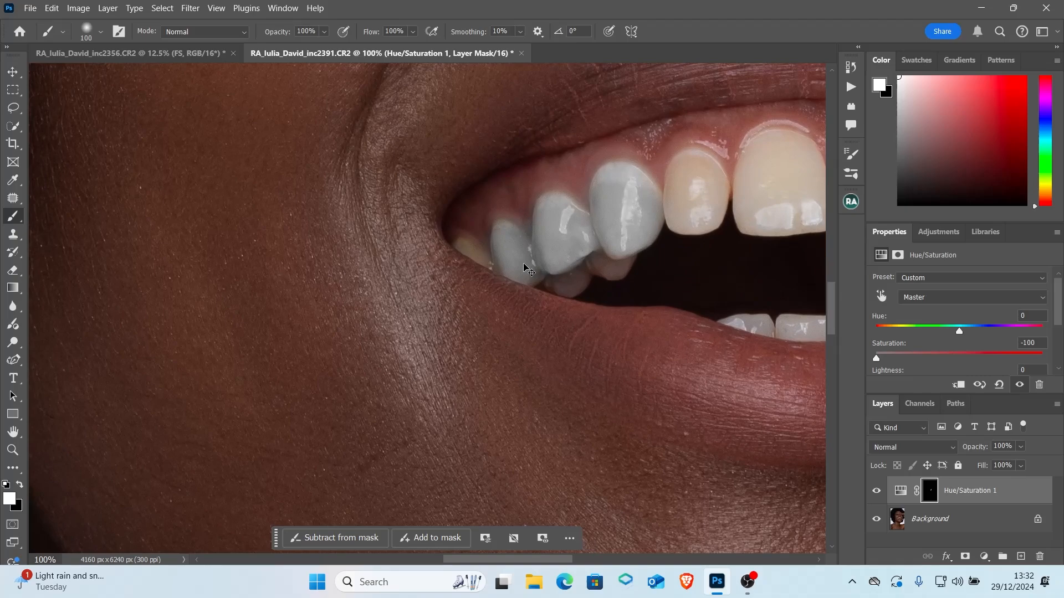
pyautogui.press('[')
pyautogui.press('[')
pyautogui.press('[')
pyautogui.press('[')
pyautogui.press('[')
pyautogui.press('[')
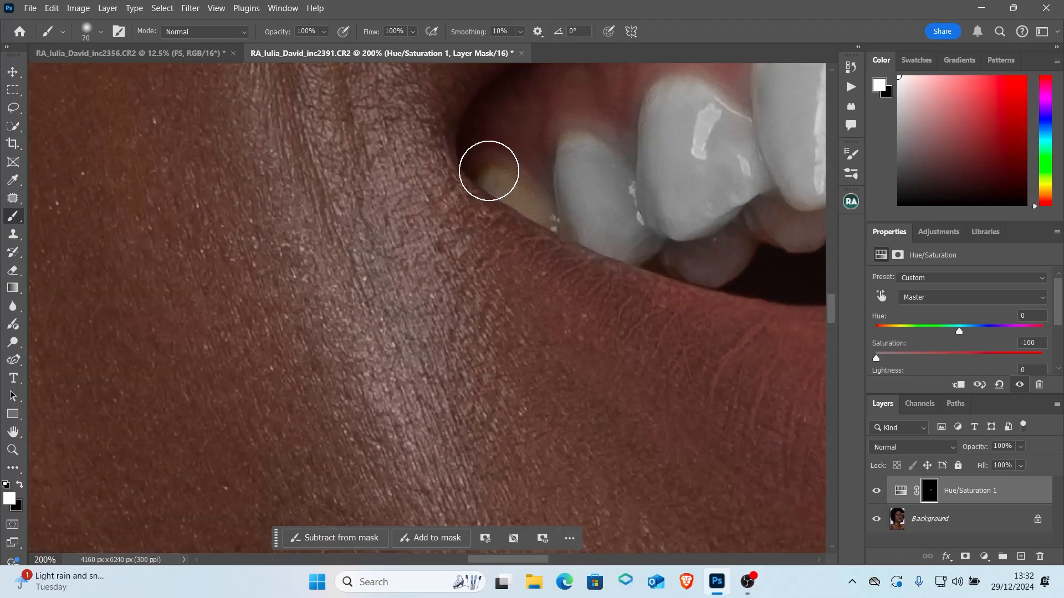
pyautogui.press('[')
pyautogui.moveTo(496, 181)
pyautogui.mouseDown()
pyautogui.moveTo(539, 210)
pyautogui.moveTo(527, 192)
pyautogui.moveTo(497, 180)
pyautogui.moveTo(519, 187)
pyautogui.moveTo(540, 221)
pyautogui.moveTo(535, 201)
pyautogui.moveTo(561, 219)
pyautogui.moveTo(492, 178)
pyautogui.moveTo(567, 219)
pyautogui.mouseUp()
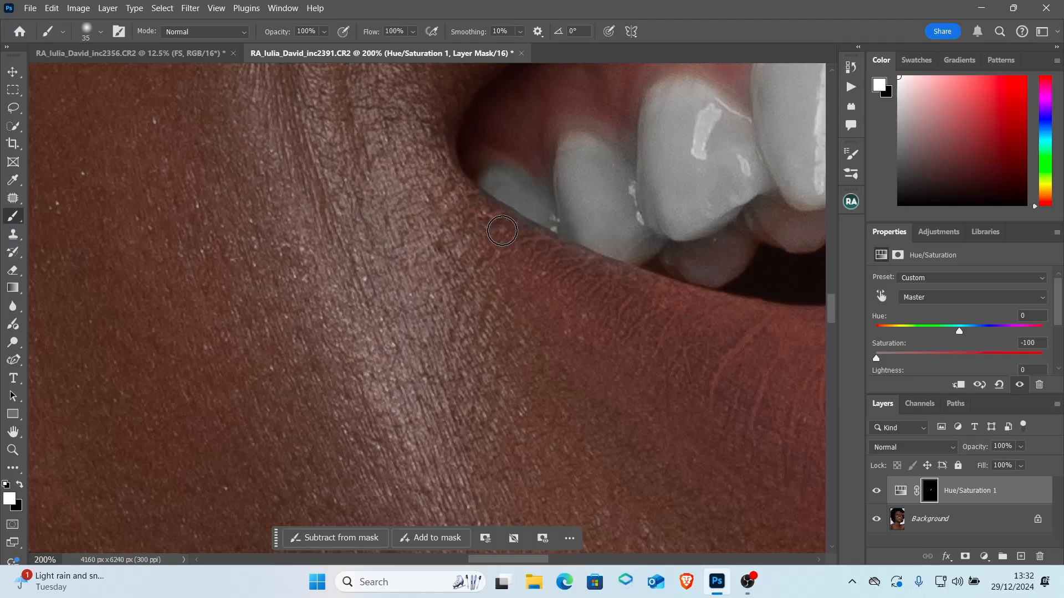
pyautogui.press('x')
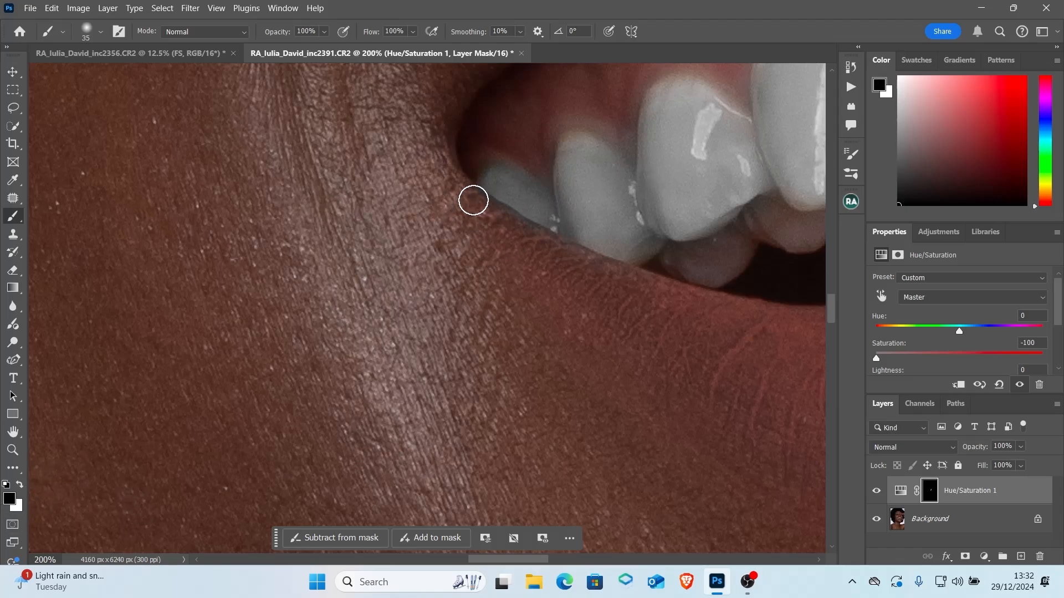
pyautogui.moveTo(481, 213)
pyautogui.mouseDown()
pyautogui.moveTo(554, 250)
pyautogui.moveTo(506, 228)
pyautogui.mouseUp()
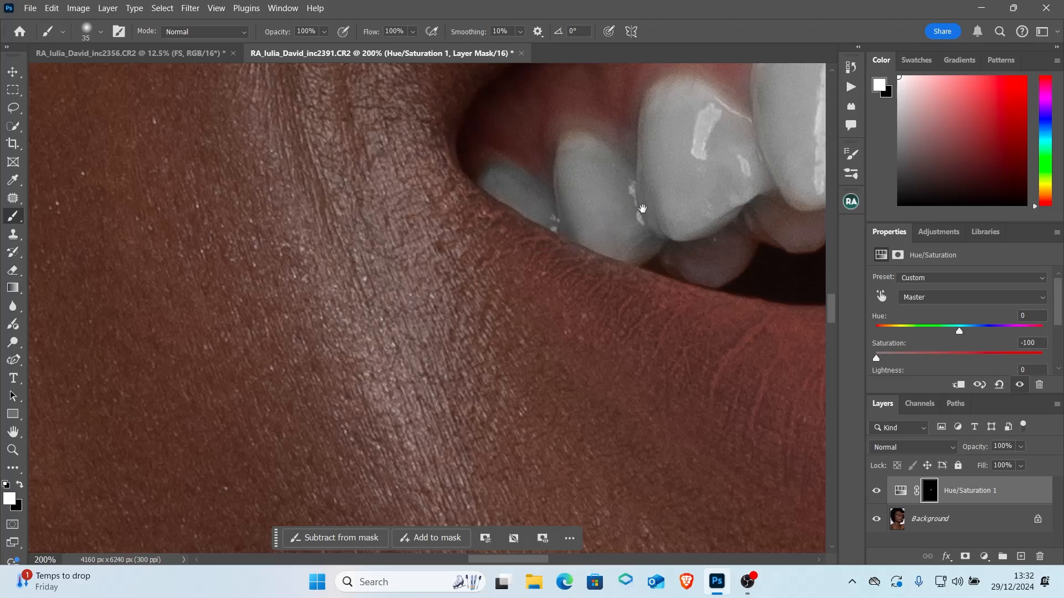
# Paint white on the Hue/Saturation mask over the remaining upper teeth, through the front incisors to the opposite mouth corner
pyautogui.moveTo(675, 162)
pyautogui.mouseDown()
pyautogui.moveTo(252, 237)
pyautogui.moveTo(229, 298)
pyautogui.mouseUp()
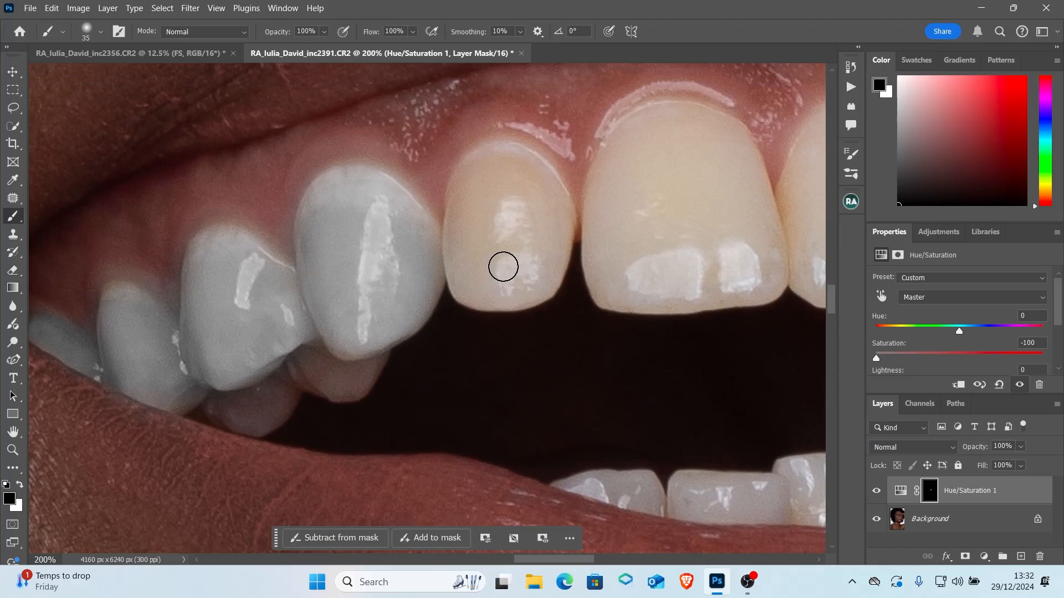
pyautogui.moveTo(485, 176)
pyautogui.mouseDown()
pyautogui.moveTo(475, 196)
pyautogui.moveTo(478, 183)
pyautogui.moveTo(466, 191)
pyautogui.moveTo(465, 247)
pyautogui.moveTo(469, 233)
pyautogui.moveTo(501, 232)
pyautogui.moveTo(494, 226)
pyautogui.moveTo(537, 189)
pyautogui.moveTo(535, 208)
pyautogui.moveTo(522, 200)
pyautogui.moveTo(541, 191)
pyautogui.moveTo(500, 207)
pyautogui.moveTo(483, 178)
pyautogui.moveTo(506, 168)
pyautogui.moveTo(516, 248)
pyautogui.moveTo(495, 259)
pyautogui.moveTo(499, 277)
pyautogui.moveTo(517, 217)
pyautogui.moveTo(546, 196)
pyautogui.moveTo(547, 223)
pyautogui.moveTo(517, 253)
pyautogui.moveTo(527, 177)
pyautogui.moveTo(543, 238)
pyautogui.moveTo(474, 278)
pyautogui.moveTo(522, 276)
pyautogui.moveTo(487, 288)
pyautogui.moveTo(458, 276)
pyautogui.moveTo(511, 294)
pyautogui.moveTo(558, 267)
pyautogui.moveTo(546, 210)
pyautogui.moveTo(558, 228)
pyautogui.mouseUp()
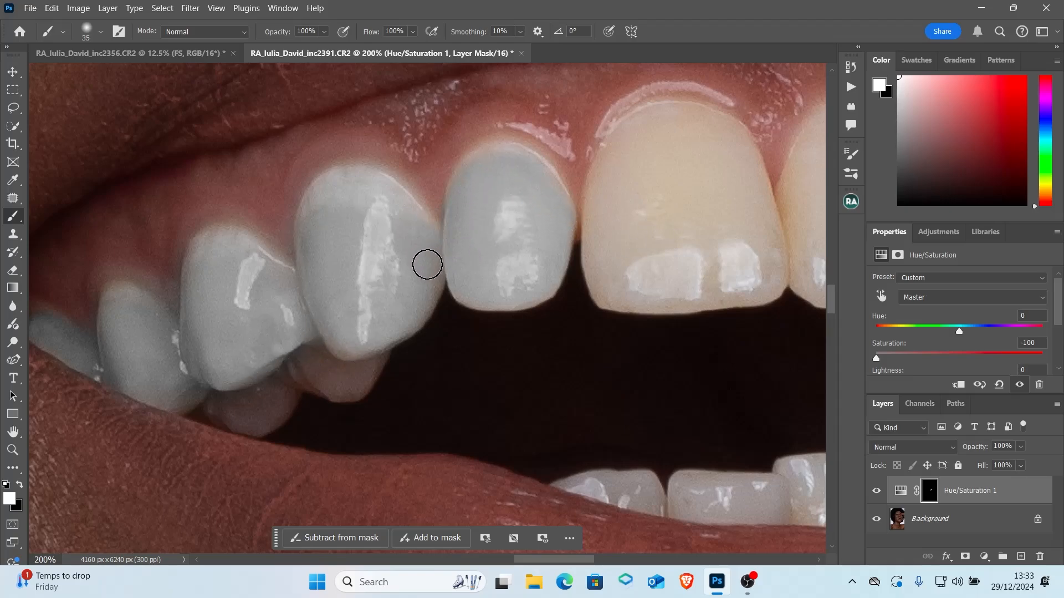
pyautogui.click(605, 183)
pyautogui.moveTo(643, 151)
pyautogui.mouseDown()
pyautogui.moveTo(626, 156)
pyautogui.moveTo(621, 135)
pyautogui.moveTo(662, 121)
pyautogui.moveTo(695, 153)
pyautogui.moveTo(714, 139)
pyautogui.moveTo(723, 148)
pyautogui.moveTo(719, 136)
pyautogui.moveTo(726, 180)
pyautogui.moveTo(735, 152)
pyautogui.moveTo(734, 204)
pyautogui.moveTo(733, 167)
pyautogui.moveTo(756, 213)
pyautogui.moveTo(752, 176)
pyautogui.moveTo(751, 276)
pyautogui.moveTo(667, 199)
pyautogui.moveTo(649, 229)
pyautogui.moveTo(621, 217)
pyautogui.moveTo(631, 187)
pyautogui.moveTo(601, 244)
pyautogui.moveTo(699, 195)
pyautogui.moveTo(717, 237)
pyautogui.moveTo(746, 216)
pyautogui.moveTo(612, 242)
pyautogui.moveTo(617, 220)
pyautogui.moveTo(598, 265)
pyautogui.moveTo(612, 286)
pyautogui.moveTo(687, 285)
pyautogui.moveTo(731, 264)
pyautogui.moveTo(723, 204)
pyautogui.moveTo(762, 272)
pyautogui.moveTo(693, 291)
pyautogui.moveTo(610, 288)
pyautogui.moveTo(613, 210)
pyautogui.moveTo(668, 166)
pyautogui.mouseUp()
pyautogui.moveTo(772, 201)
pyautogui.mouseDown()
pyautogui.moveTo(313, 303)
pyautogui.moveTo(410, 225)
pyautogui.moveTo(363, 240)
pyautogui.moveTo(332, 304)
pyautogui.moveTo(363, 351)
pyautogui.moveTo(402, 242)
pyautogui.moveTo(449, 297)
pyautogui.moveTo(451, 244)
pyautogui.moveTo(459, 343)
pyautogui.moveTo(331, 368)
pyautogui.moveTo(462, 393)
pyautogui.moveTo(442, 387)
pyautogui.moveTo(418, 306)
pyautogui.moveTo(443, 270)
pyautogui.moveTo(477, 326)
pyautogui.moveTo(416, 380)
pyautogui.moveTo(238, 397)
pyautogui.moveTo(155, 392)
pyautogui.moveTo(138, 346)
pyautogui.moveTo(152, 275)
pyautogui.moveTo(144, 388)
pyautogui.moveTo(266, 404)
pyautogui.moveTo(420, 316)
pyautogui.moveTo(480, 334)
pyautogui.moveTo(523, 266)
pyautogui.moveTo(534, 344)
pyautogui.moveTo(506, 387)
pyautogui.moveTo(516, 289)
pyautogui.moveTo(543, 254)
pyautogui.moveTo(562, 340)
pyautogui.moveTo(509, 379)
pyautogui.moveTo(474, 385)
pyautogui.moveTo(565, 365)
pyautogui.moveTo(615, 300)
pyautogui.moveTo(604, 305)
pyautogui.moveTo(636, 382)
pyautogui.moveTo(660, 342)
pyautogui.moveTo(639, 423)
pyautogui.moveTo(591, 363)
pyautogui.moveTo(579, 391)
pyautogui.moveTo(626, 421)
pyautogui.moveTo(619, 411)
pyautogui.moveTo(625, 430)
pyautogui.moveTo(657, 359)
pyautogui.moveTo(676, 363)
pyautogui.moveTo(659, 435)
pyautogui.moveTo(620, 315)
pyautogui.moveTo(650, 442)
pyautogui.moveTo(686, 380)
pyautogui.moveTo(680, 465)
pyautogui.moveTo(663, 497)
pyautogui.moveTo(644, 459)
pyautogui.moveTo(655, 487)
pyautogui.moveTo(617, 477)
pyautogui.moveTo(655, 506)
pyautogui.moveTo(629, 508)
pyautogui.mouseUp()
pyautogui.press('space')
pyautogui.press('x')
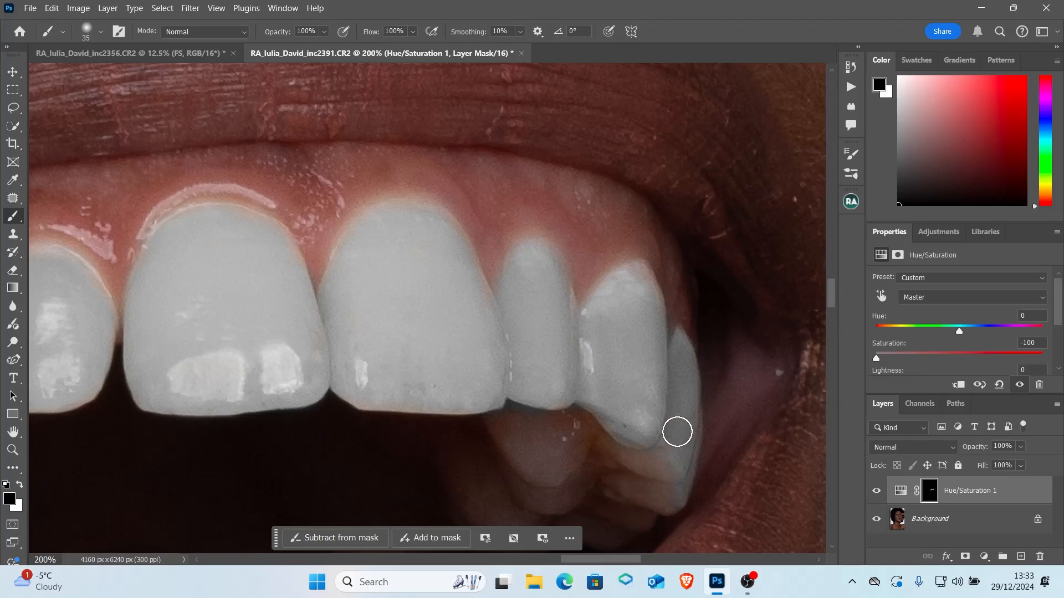
# Paint white on the Hue/Saturation mask over the lower teeth with a 25 px brush, using 15 px for the small end tooth
pyautogui.hotkey('ctrl', '-')
pyautogui.hotkey('ctrl', '-')
pyautogui.hotkey('ctrl', '-')
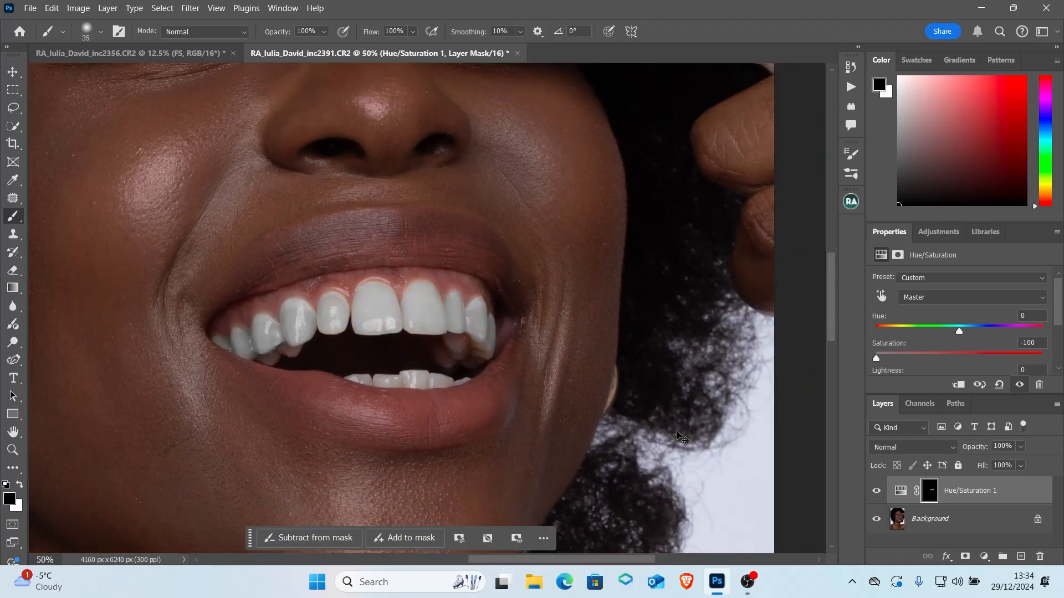
pyautogui.hotkey('ctrl', '-')
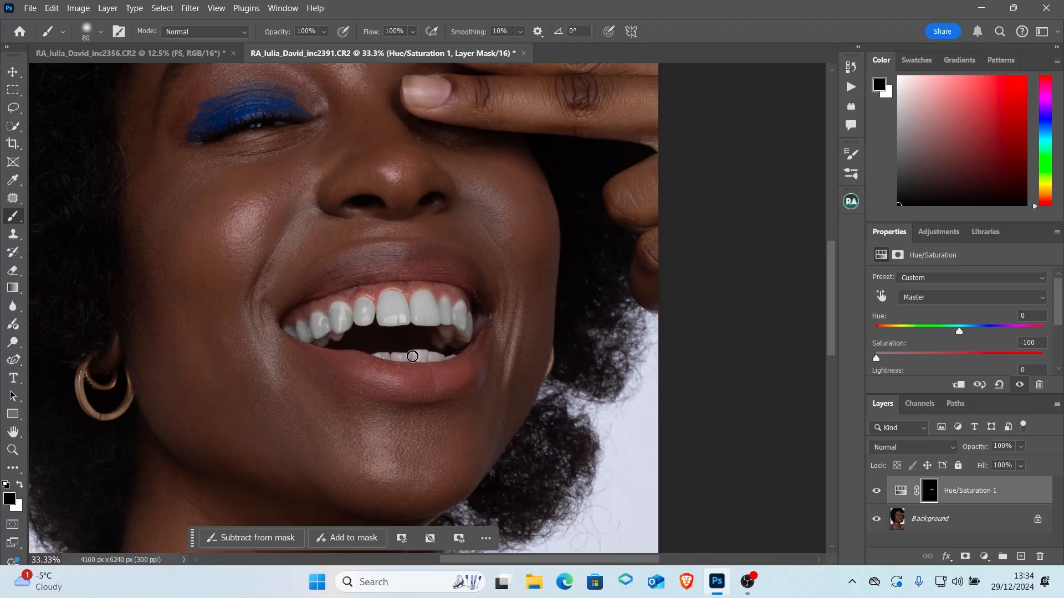
pyautogui.press('x')
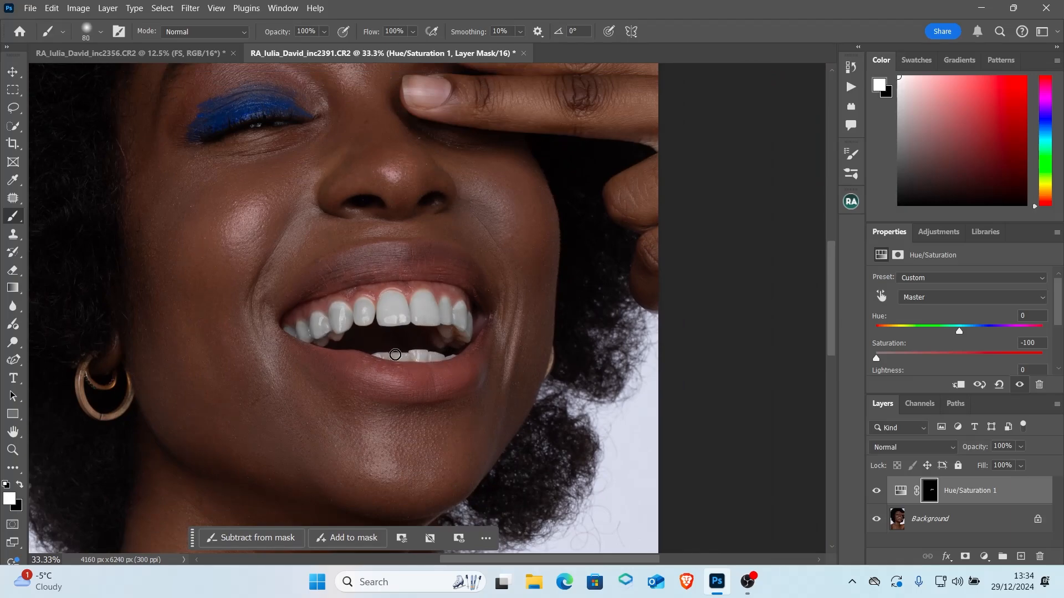
pyautogui.scroll(5, 398, 356)
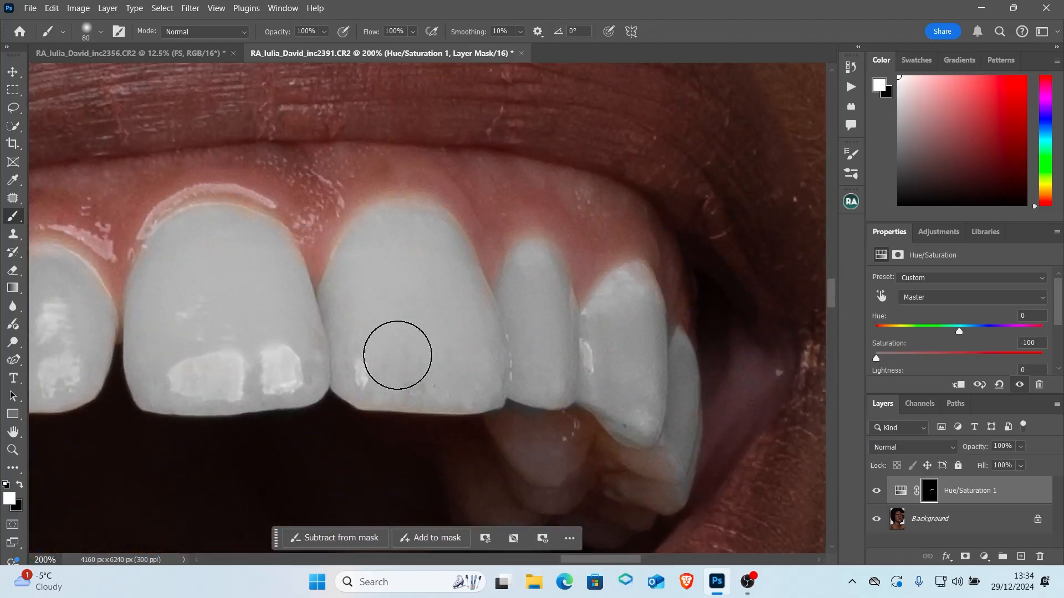
pyautogui.moveTo(348, 356); pyautogui.dragTo(430, 204)
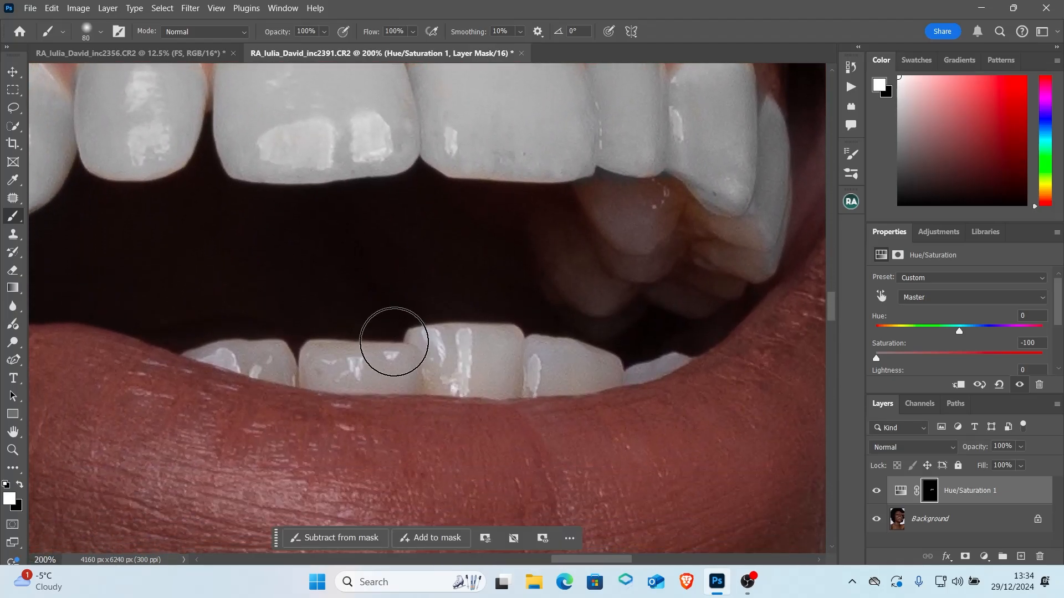
pyautogui.press('[')
pyautogui.press('[')
pyautogui.press('[')
pyautogui.press('[')
pyautogui.press('[')
pyautogui.press('[')
pyautogui.press('[')
pyautogui.press('[')
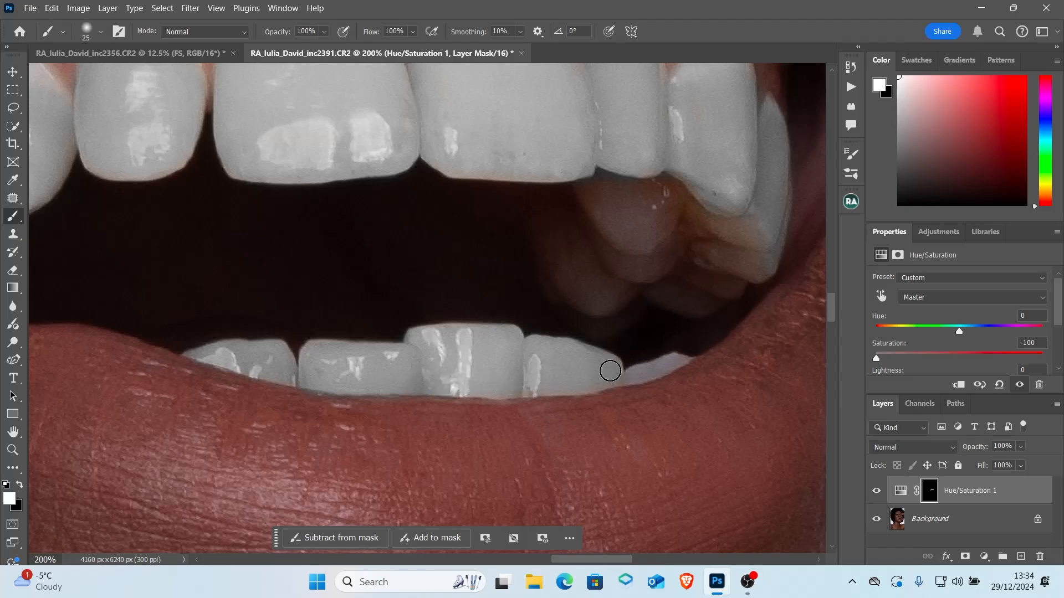
pyautogui.press('[')
# Lower the Hue/Saturation 1 layer's opacity to 80% while viewing the whole portrait
pyautogui.hotkey('ctrl', '-')
pyautogui.hotkey('ctrl', '-')
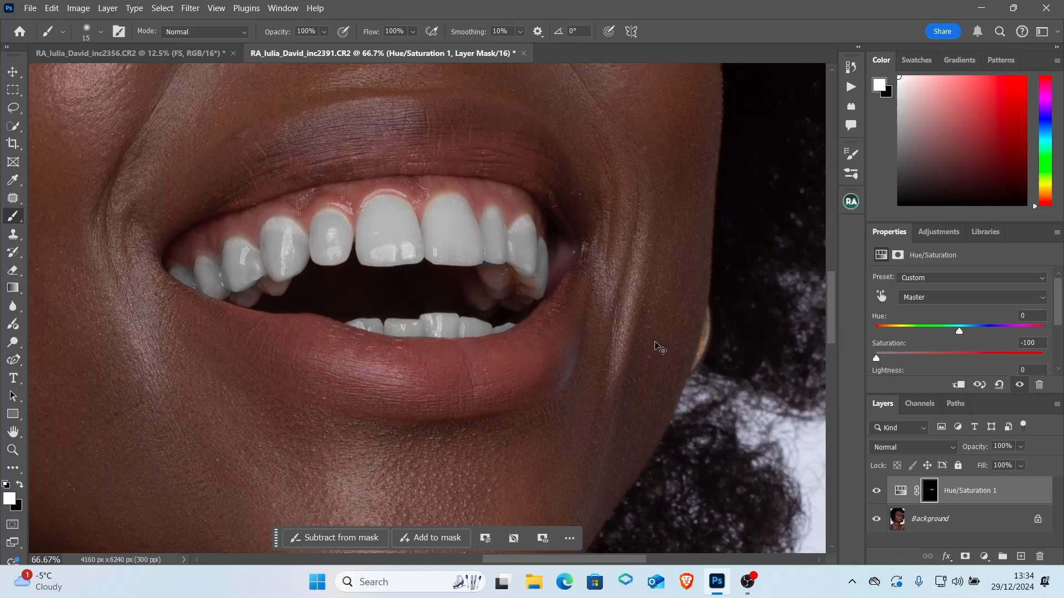
pyautogui.hotkey('ctrl', '-')
pyautogui.hotkey('ctrl', '-')
pyautogui.hotkey('ctrl', '-')
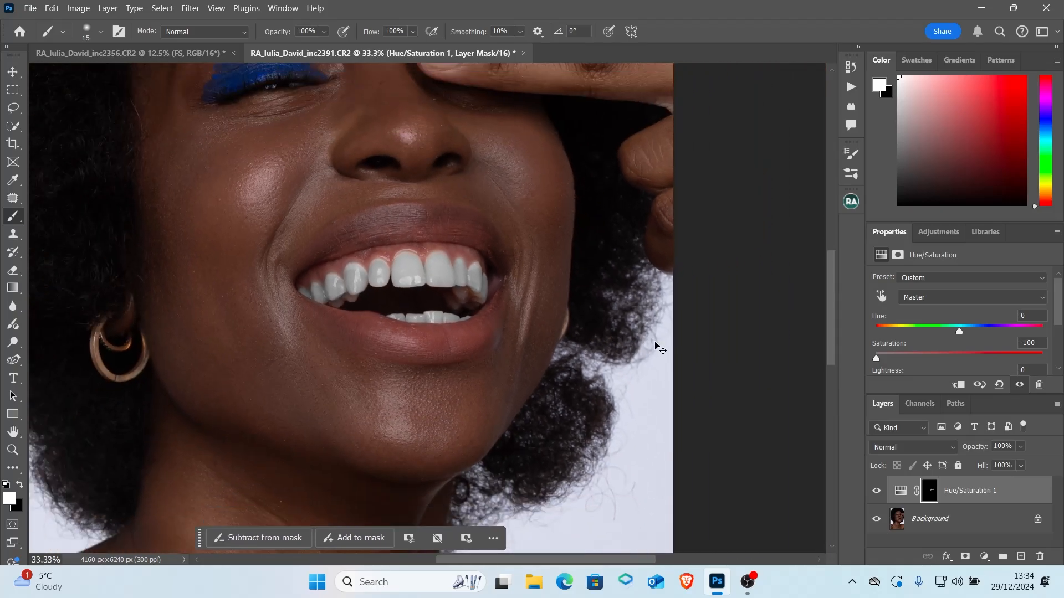
pyautogui.hotkey('ctrl', '-')
pyautogui.hotkey('ctrl', '-')
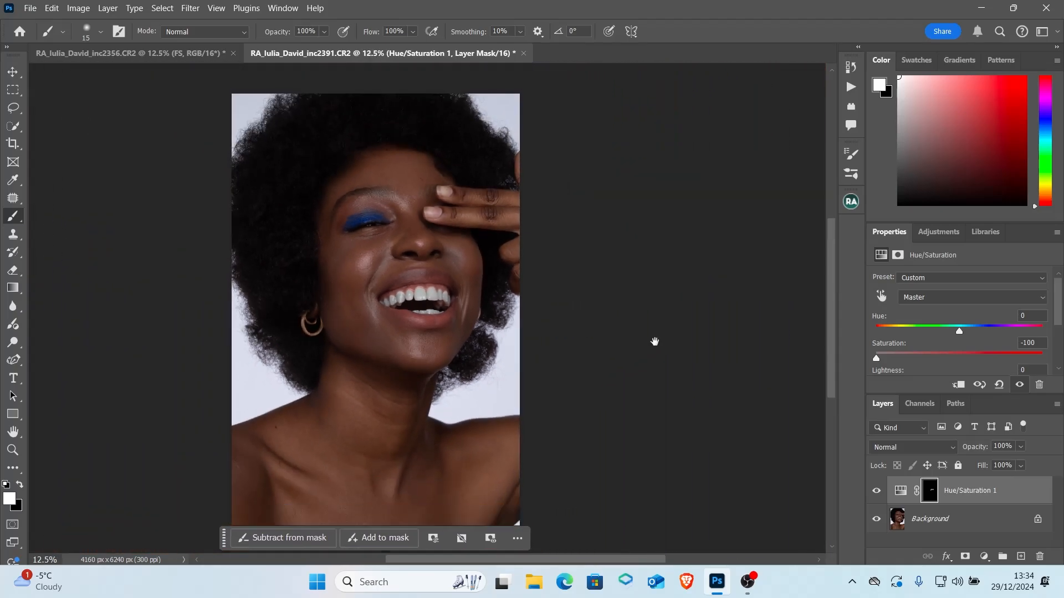
pyautogui.moveTo(560, 278); pyautogui.dragTo(601, 333)
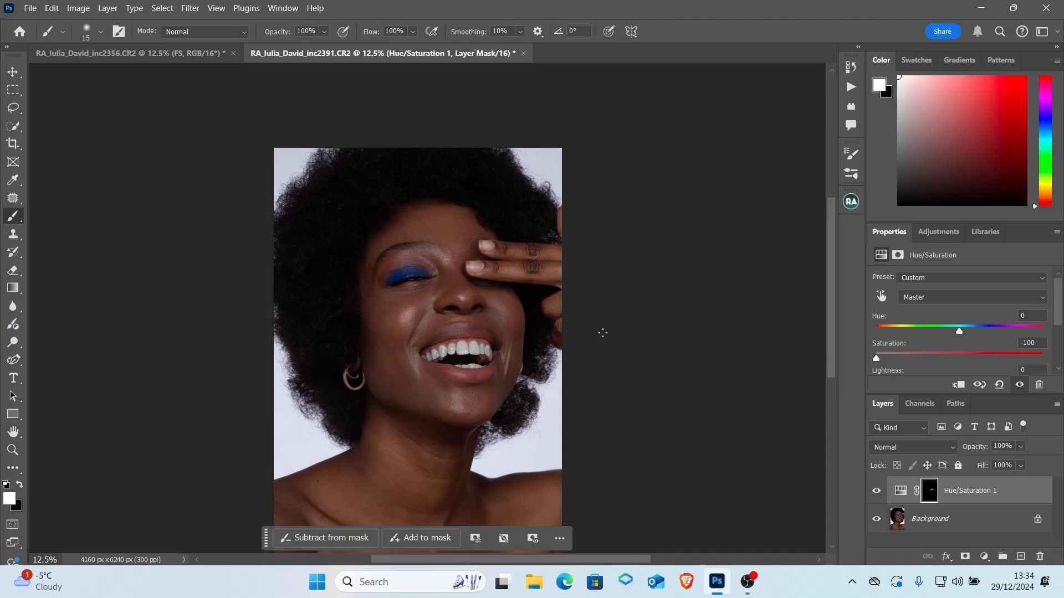
pyautogui.hotkey('ctrl', '-')
pyautogui.moveTo(497, 364); pyautogui.dragTo(531, 340)
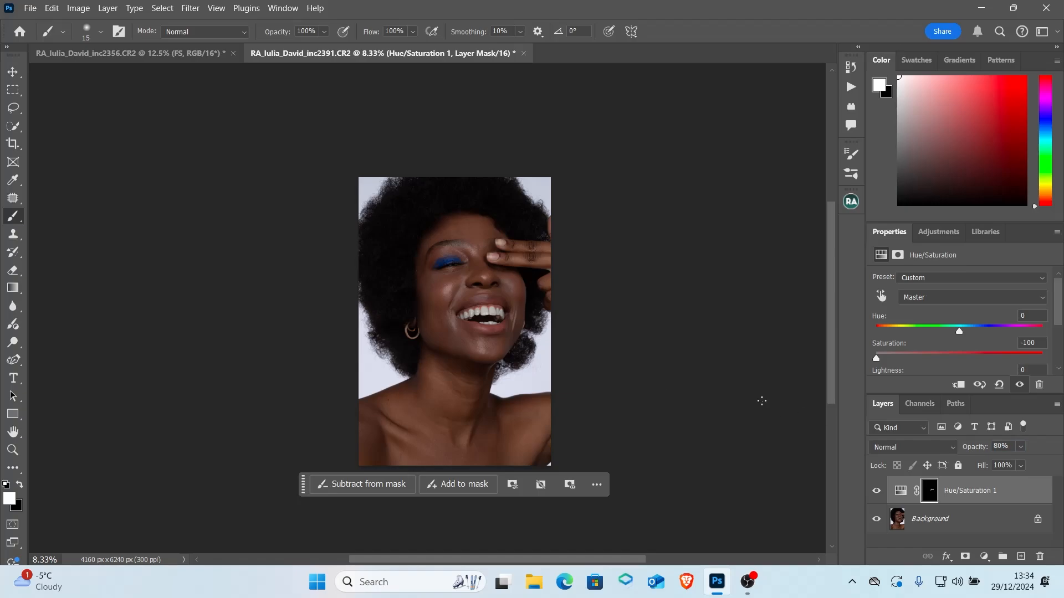
# Review the whitened teeth closer up and reduce the Hue/Saturation 1 layer's opacity to 69%
pyautogui.hotkey('ctrl', '+')
pyautogui.hotkey('ctrl', '+')
pyautogui.hotkey('ctrl', '+')
pyautogui.hotkey('ctrl', '-')
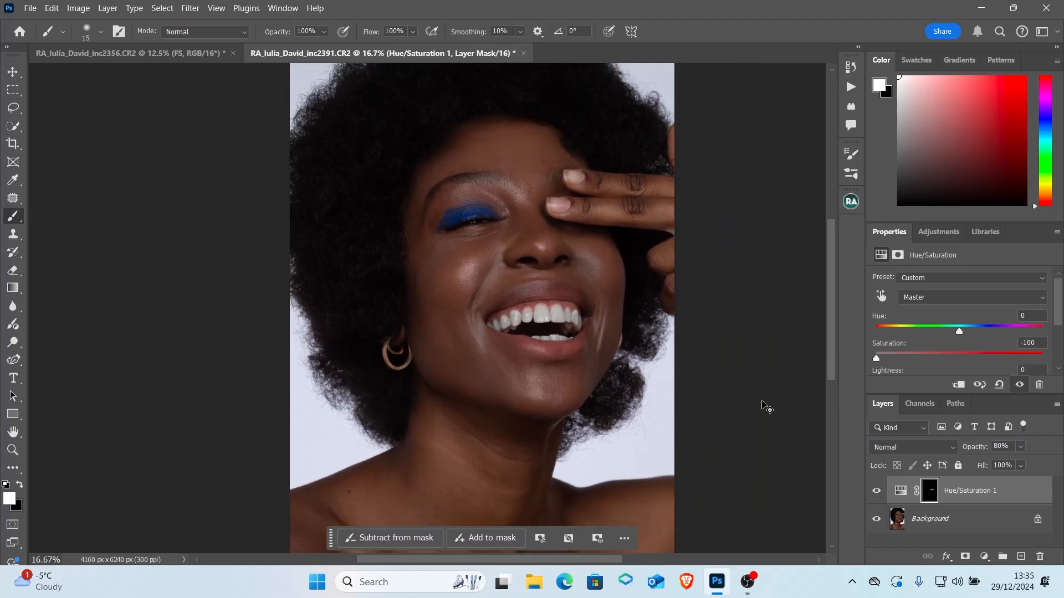
pyautogui.hotkey('ctrl', '-')
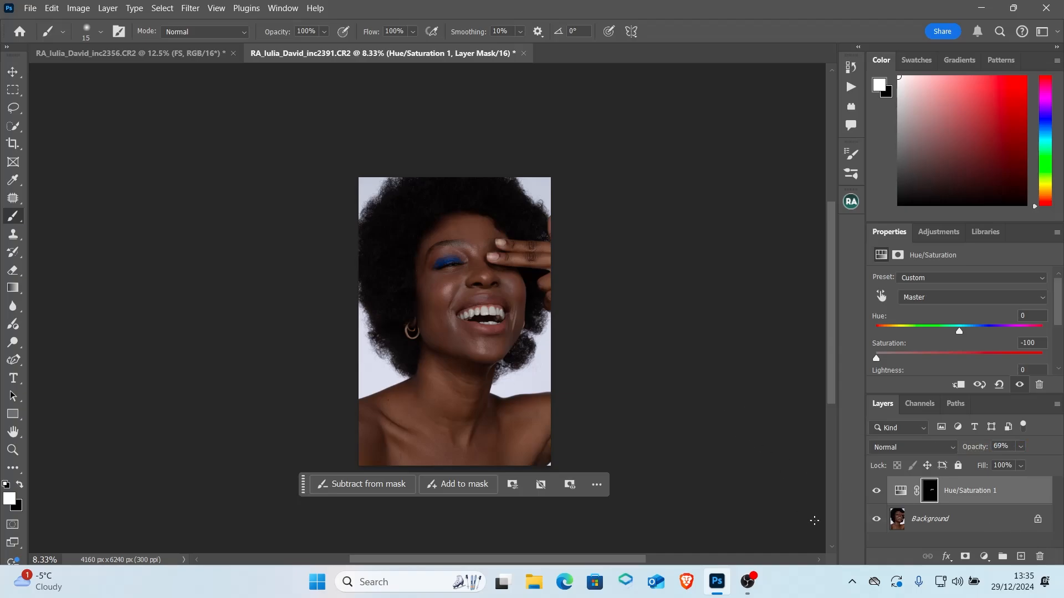
# Compare the teeth with and without the Hue/Saturation 1 adjustment, and delete that layer
pyautogui.click(874, 492)
pyautogui.click(1018, 497)
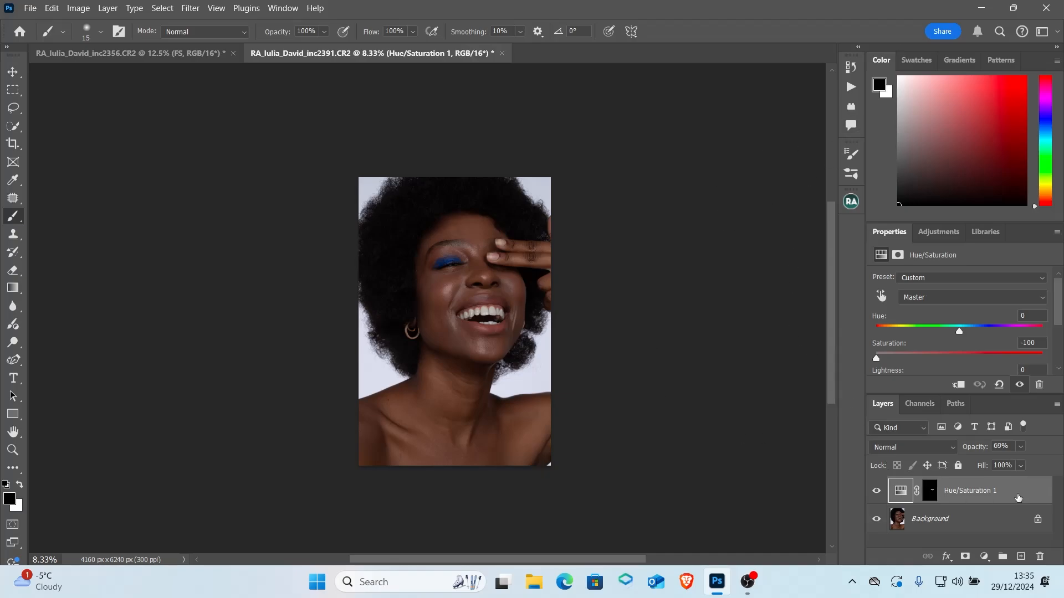
pyautogui.press('Delete')
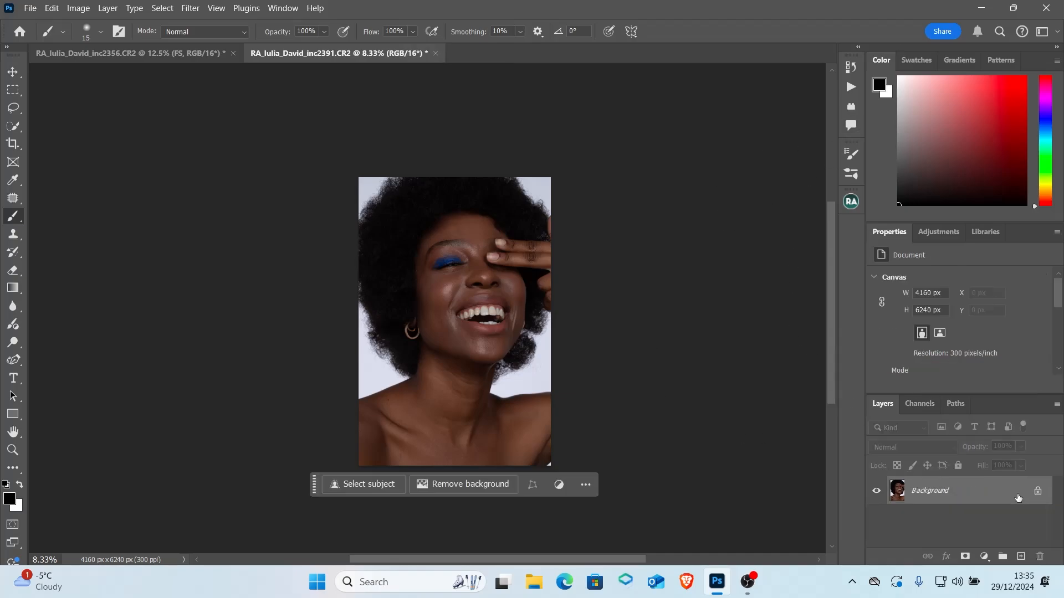
# Run the Teeth Whitening action from the Retouching set, continuing past the unavailable Deselect Layers command
pyautogui.click(850, 89)
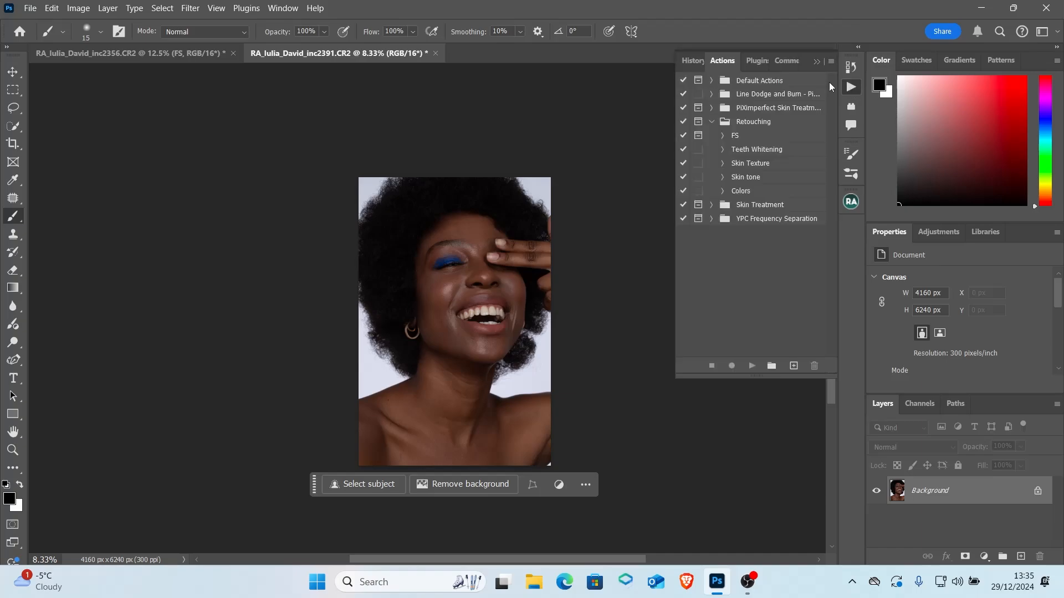
pyautogui.click(749, 150)
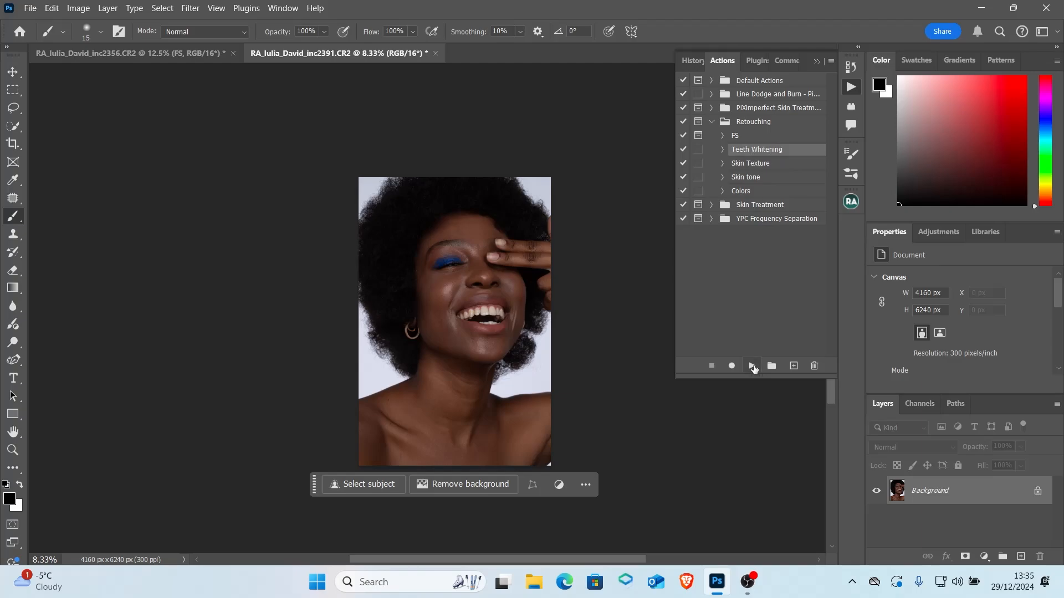
pyautogui.click(752, 366)
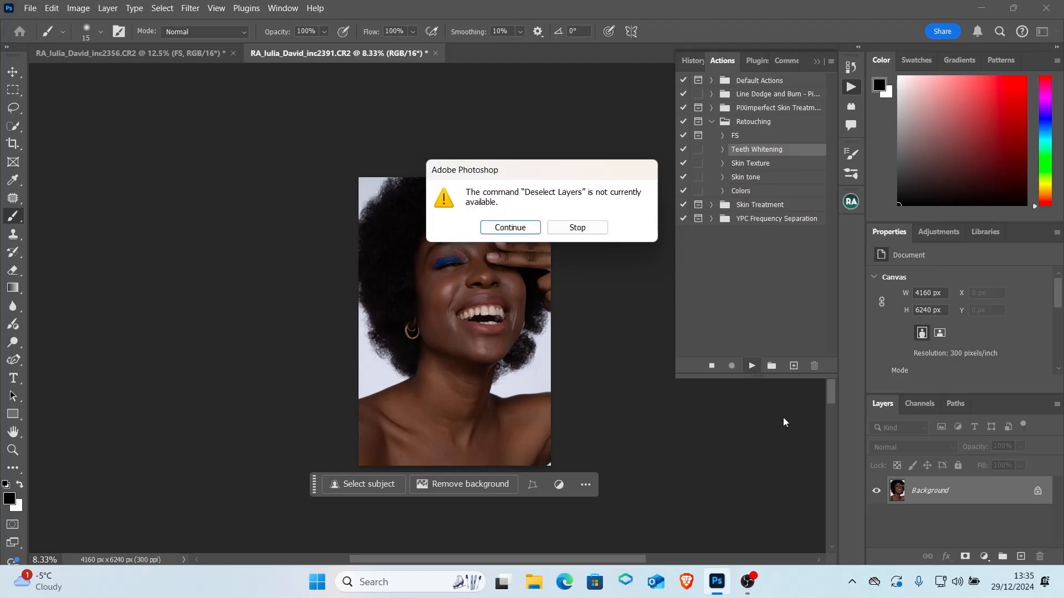
pyautogui.click(507, 229)
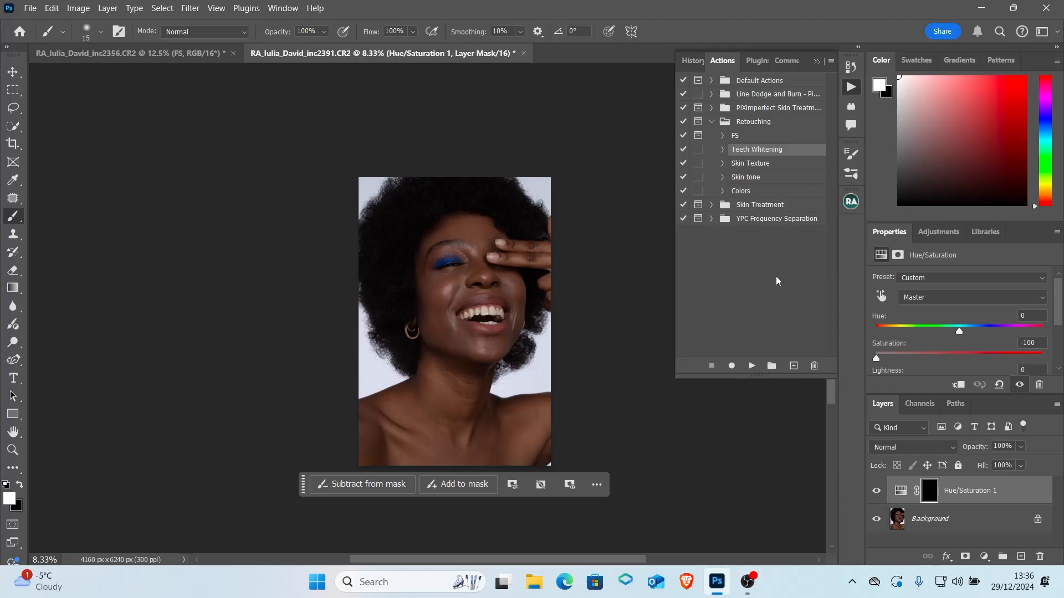
pyautogui.click(818, 62)
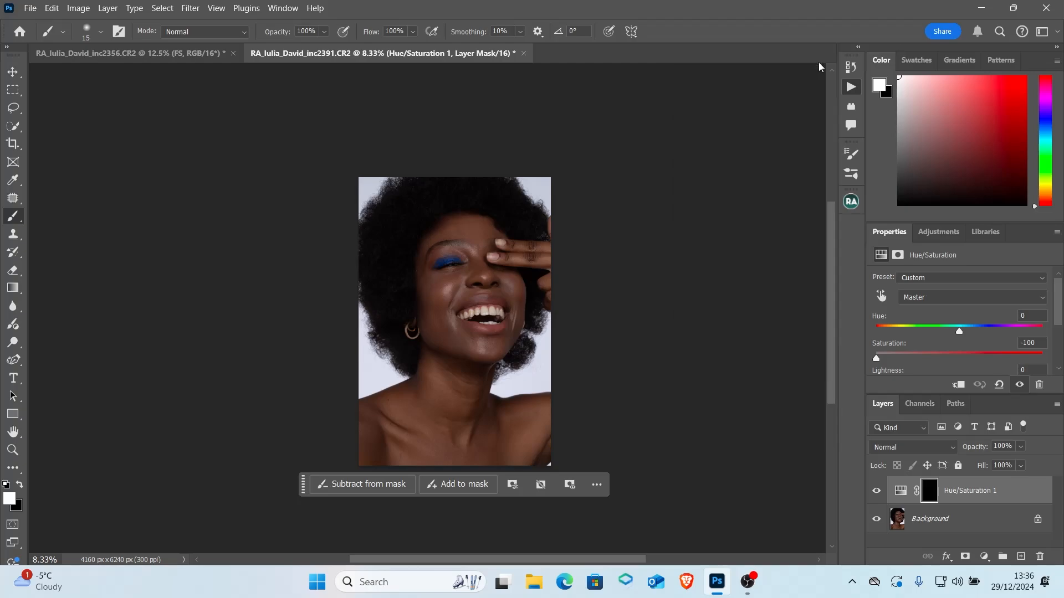